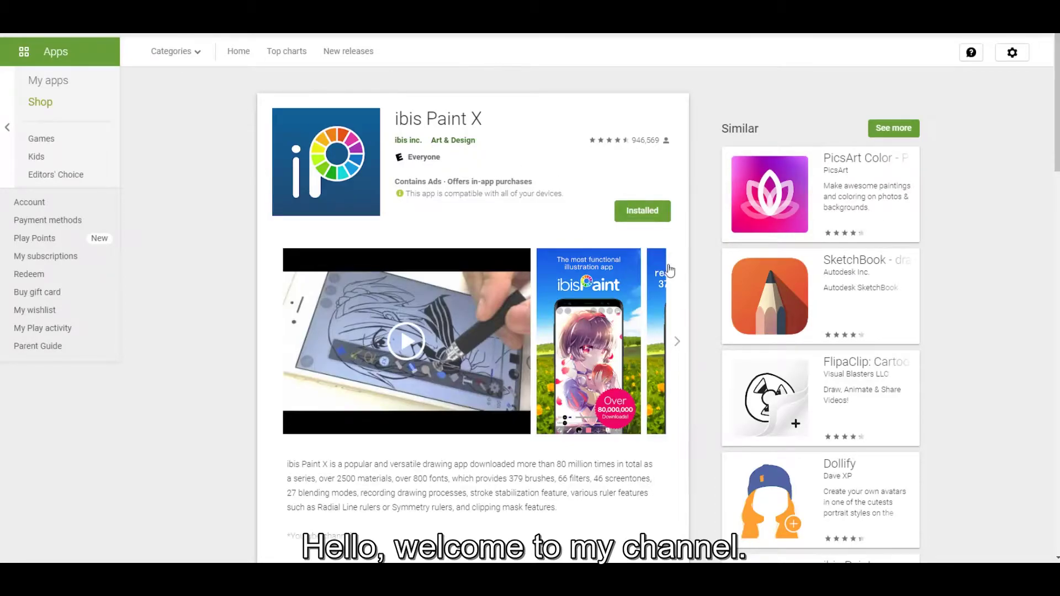
Advance the ibis Paint X screenshot carousel, scroll down to the Reviews, then back to the top.
{"action": "left_click", "coordinate": [677, 343]}
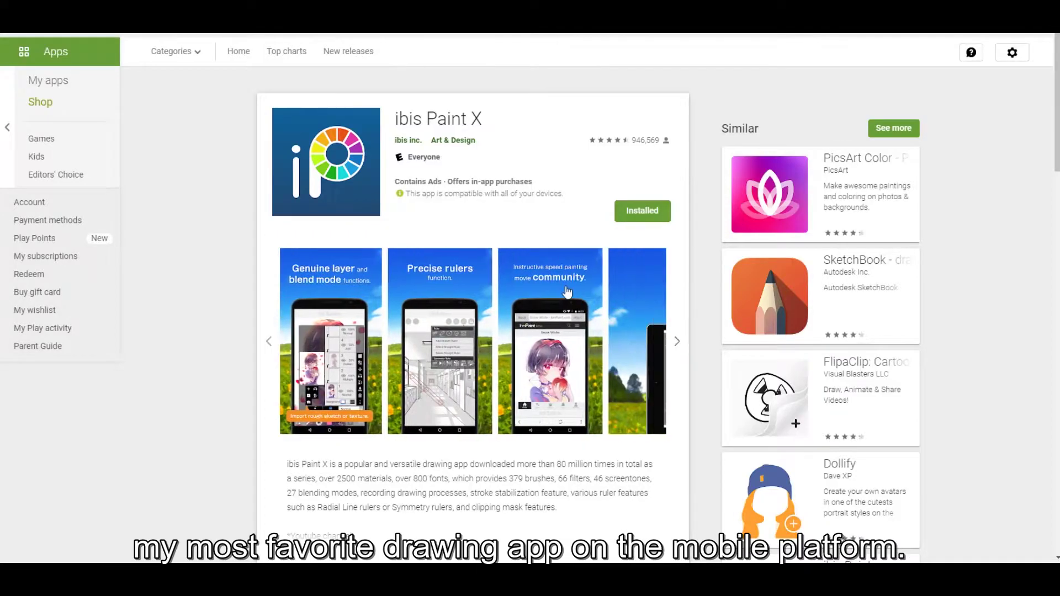
{"action": "scroll", "coordinate": [567, 291], "scroll_direction": "down", "scroll_amount": 9}
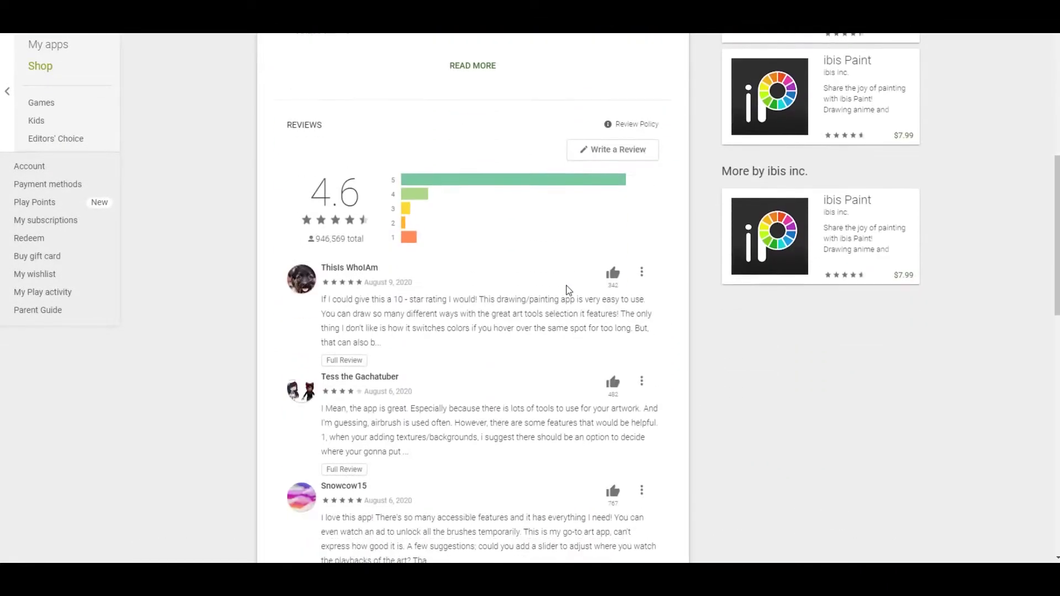
{"action": "scroll", "coordinate": [567, 292], "scroll_direction": "down", "scroll_amount": 6}
{"action": "scroll", "coordinate": [567, 287], "scroll_direction": "up", "scroll_amount": 12}
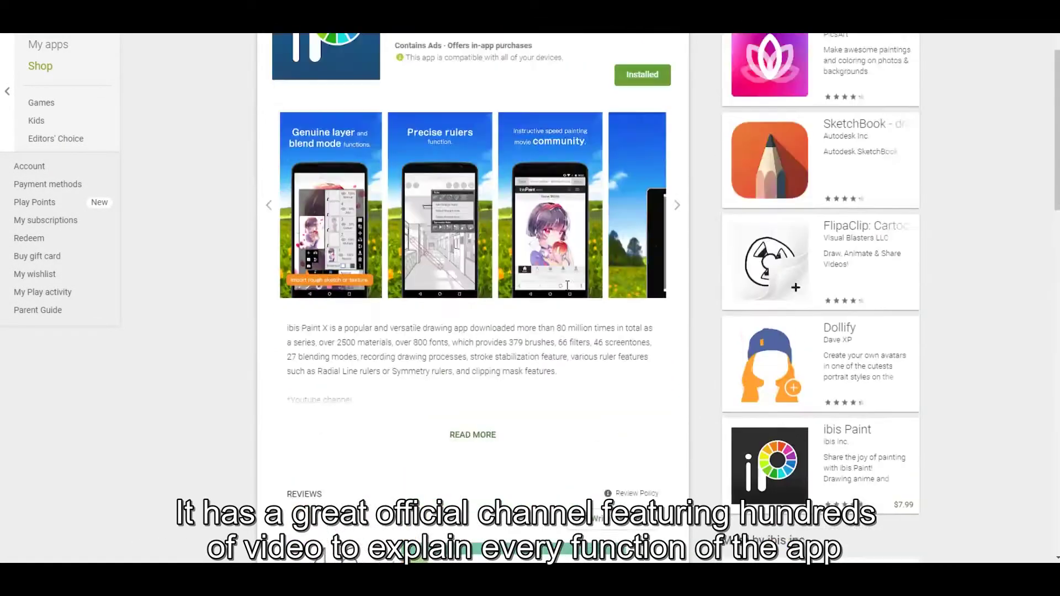
{"action": "scroll", "coordinate": [567, 286], "scroll_direction": "up", "scroll_amount": 3}
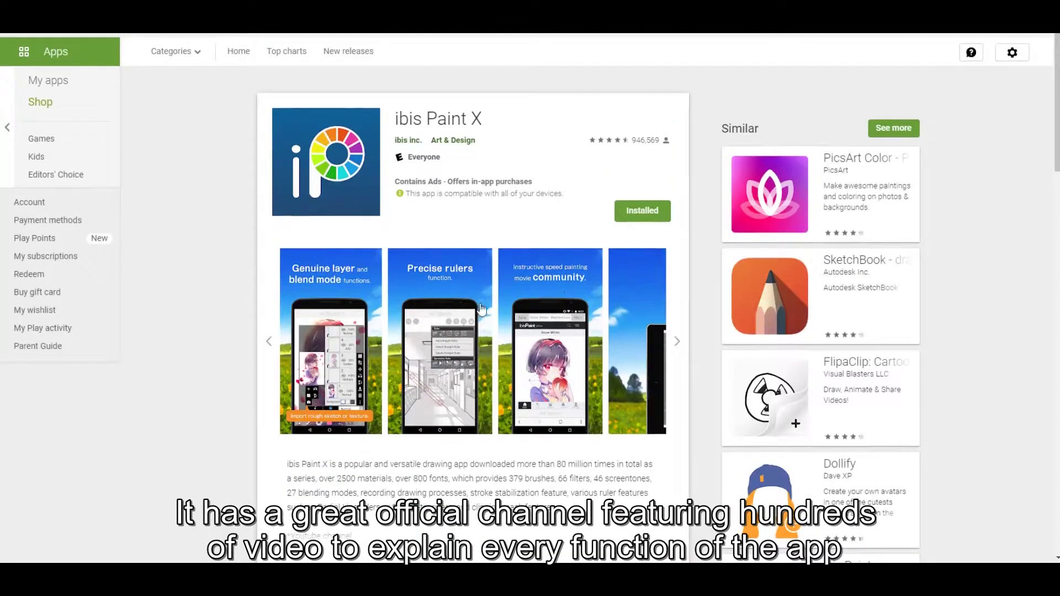
Enlarge the first app screenshot, then browse the ibisPaint channel's VIDEOS grid of uploads.
{"action": "left_click", "coordinate": [330, 331]}
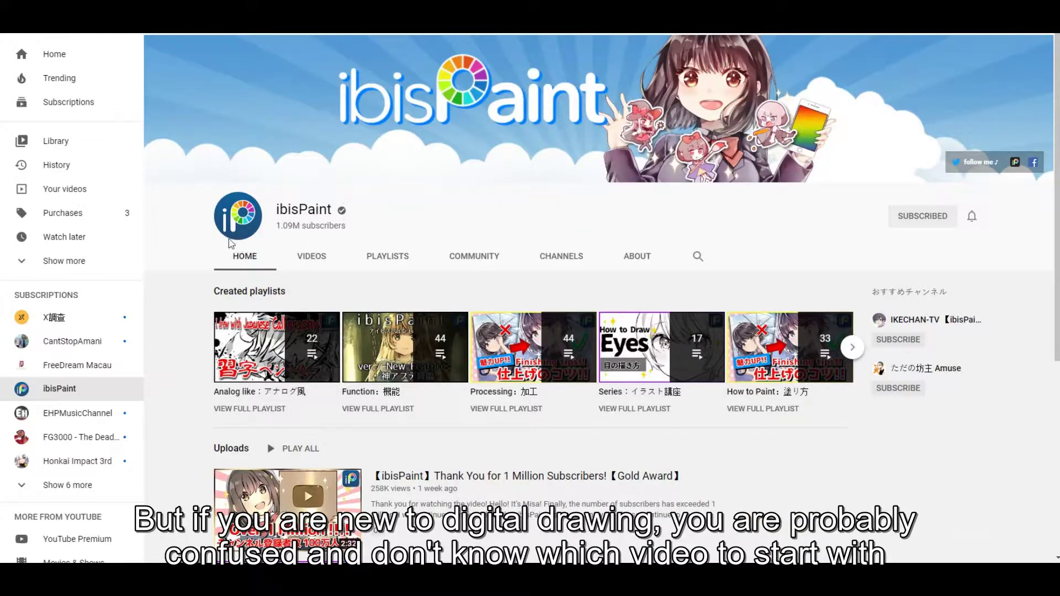
{"action": "left_click", "coordinate": [314, 264]}
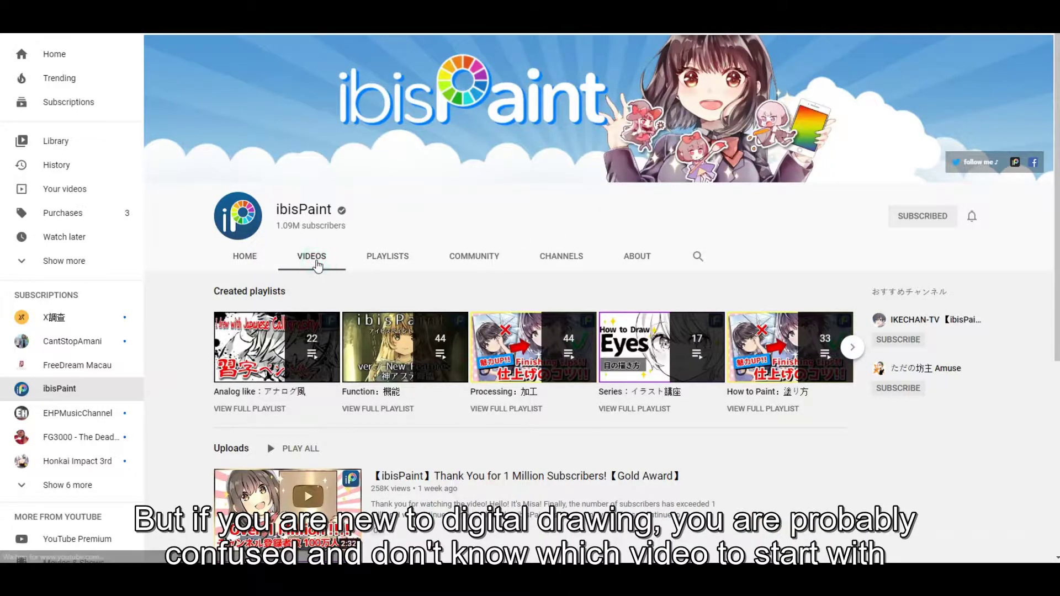
{"action": "scroll", "coordinate": [585, 356], "scroll_direction": "down", "scroll_amount": 12}
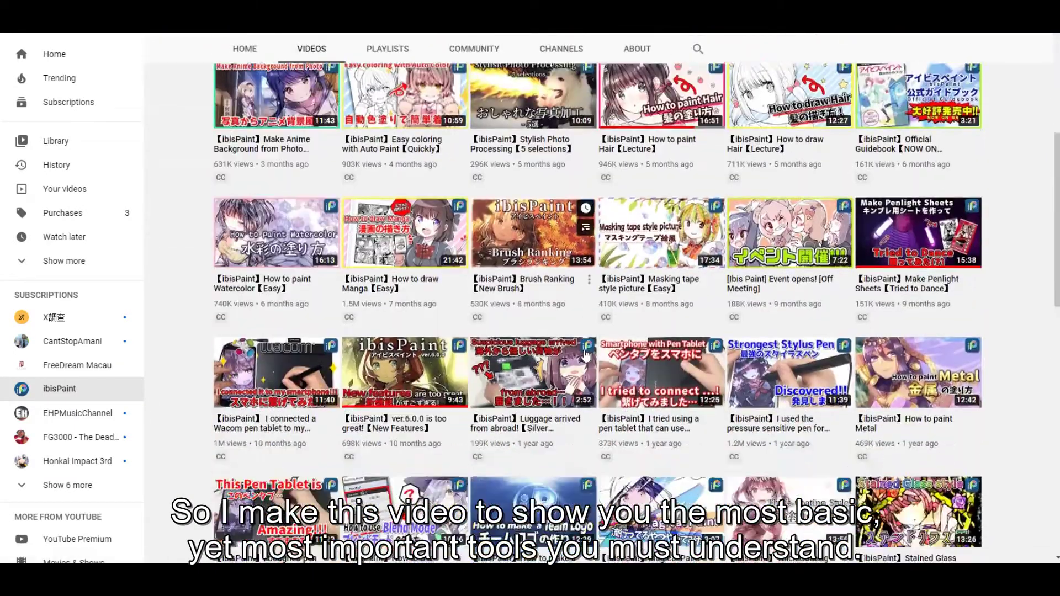
{"action": "scroll", "coordinate": [586, 353], "scroll_direction": "down", "scroll_amount": 12}
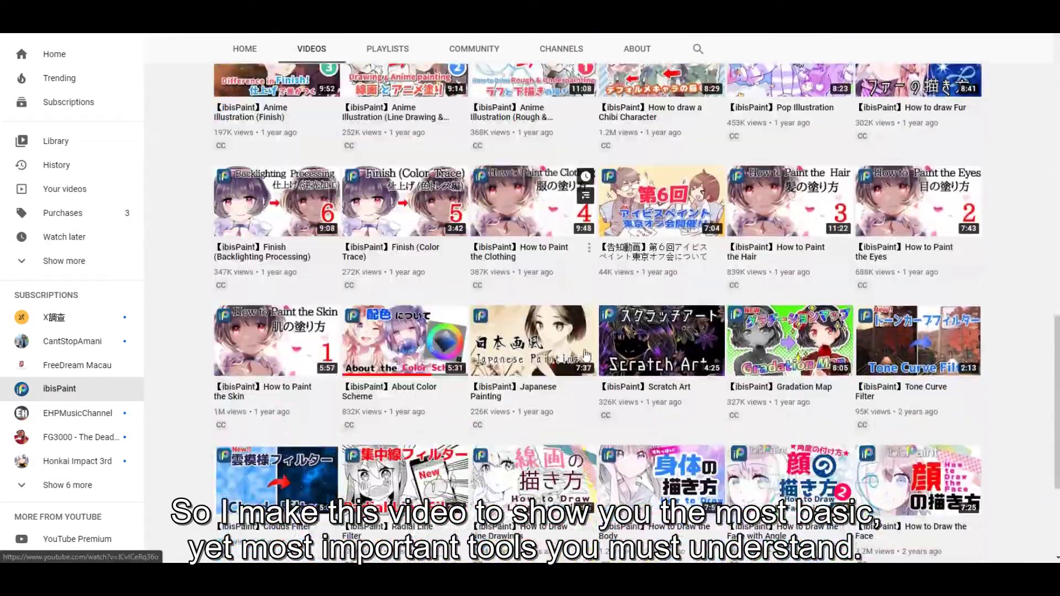
{"action": "scroll", "coordinate": [586, 355], "scroll_direction": "down", "scroll_amount": 15}
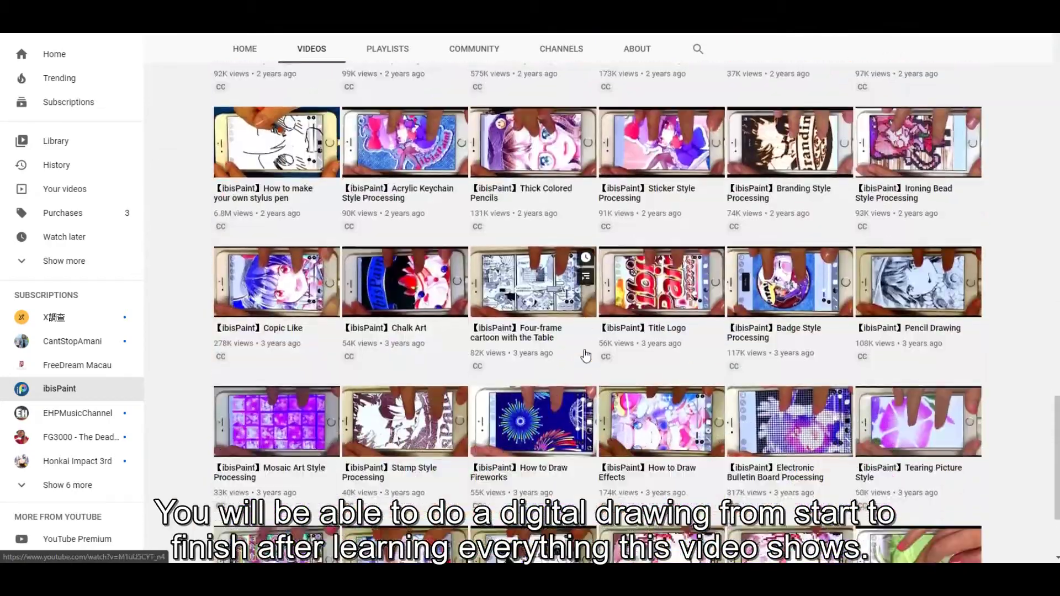
{"action": "scroll", "coordinate": [586, 355], "scroll_direction": "down", "scroll_amount": 15}
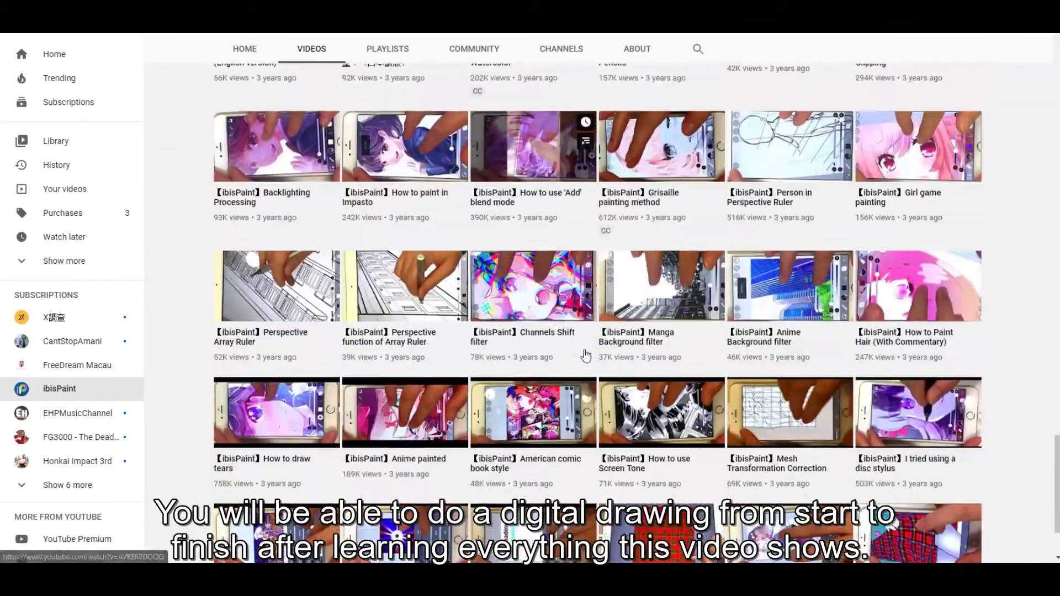
{"action": "scroll", "coordinate": [586, 355], "scroll_direction": "down", "scroll_amount": 8}
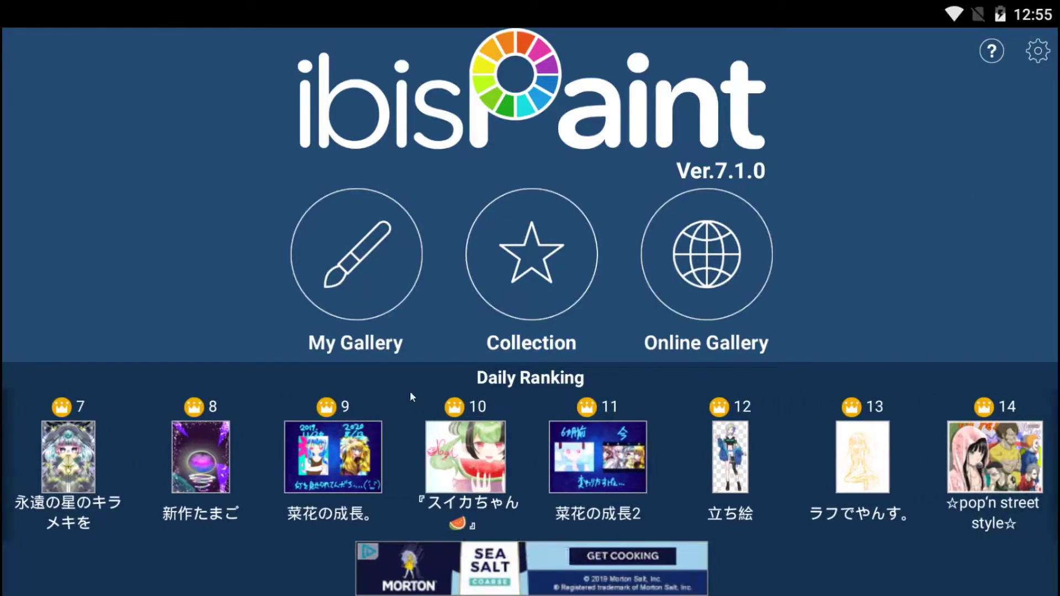
Open My Gallery's new canvas options and adjust the custom width and height sliders.
{"action": "left_click", "coordinate": [362, 270]}
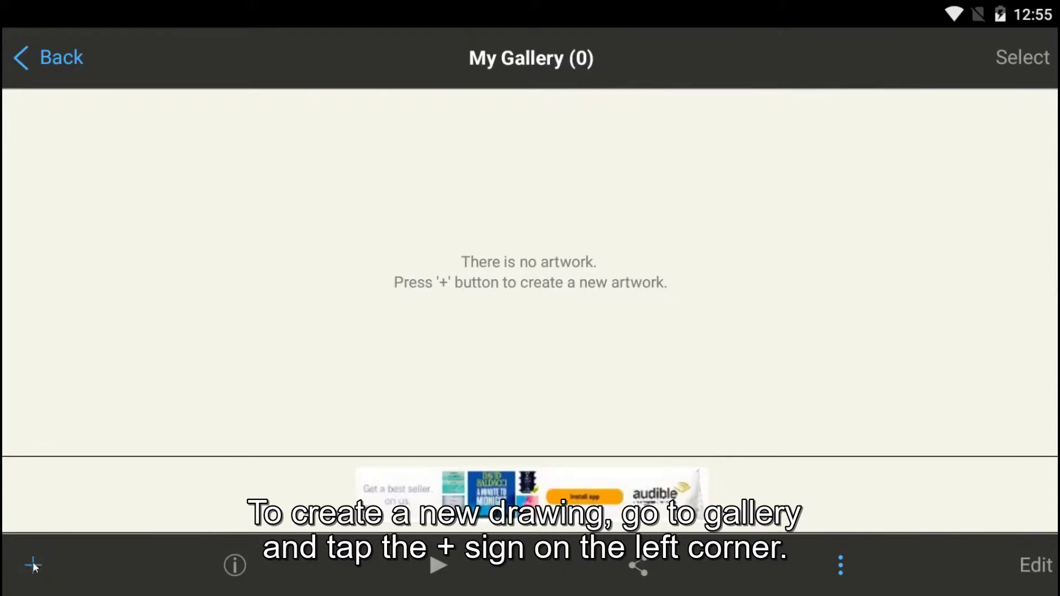
{"action": "left_click", "coordinate": [33, 565]}
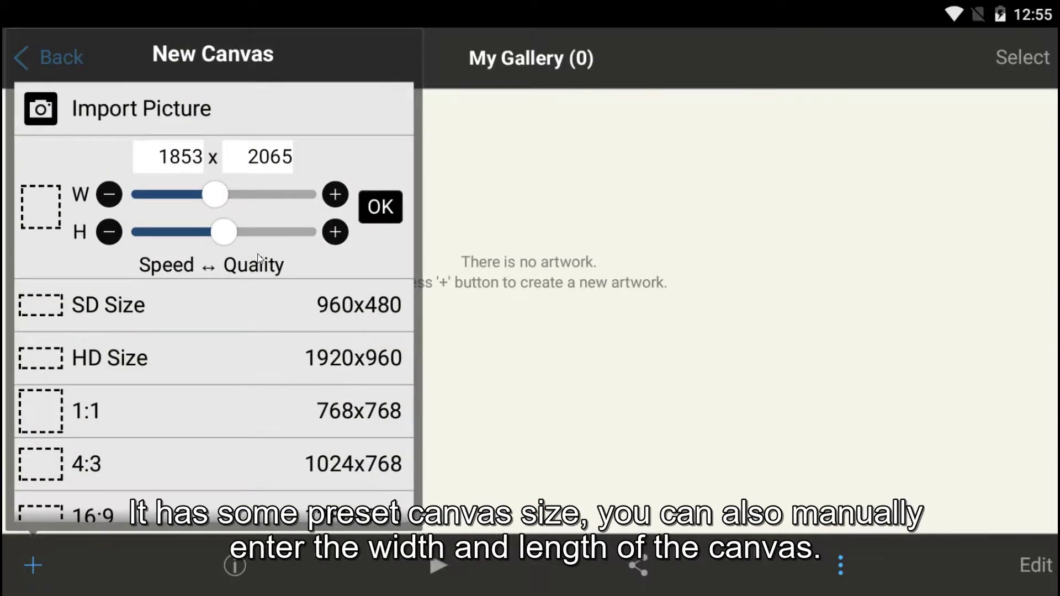
{"action": "left_click_drag", "start_coordinate": [215, 195], "coordinate": [239, 194]}
{"action": "mouse_move", "coordinate": [223, 232]}
{"action": "left_mouse_down"}
{"action": "mouse_move", "coordinate": [253, 232]}
{"action": "mouse_move", "coordinate": [210, 237]}
{"action": "mouse_move", "coordinate": [220, 226]}
{"action": "left_mouse_up"}
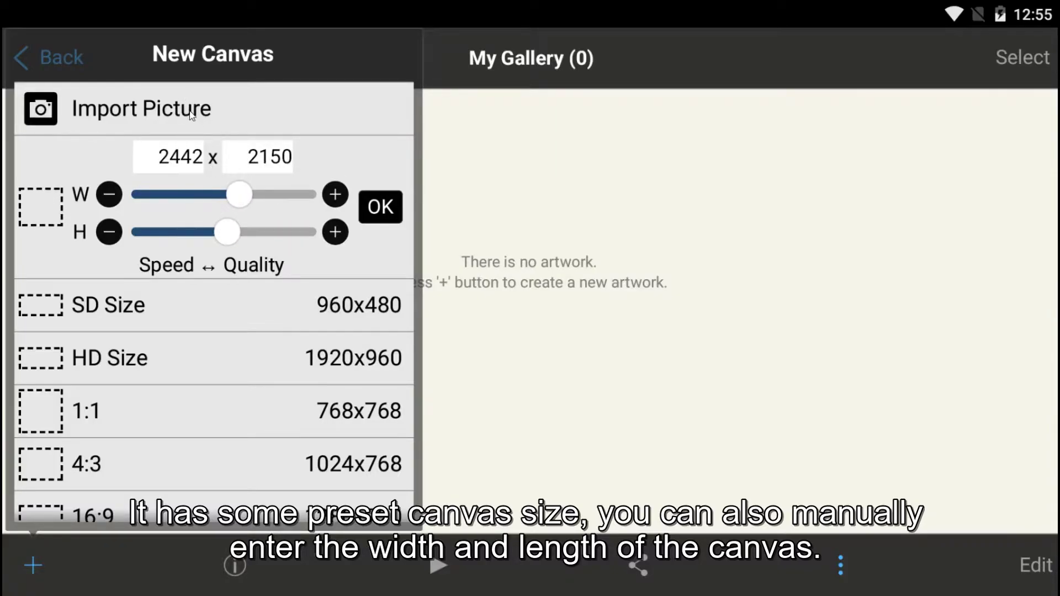
Try importing the standing girl sketch, cancel it, then create an SD Size 960x480 canvas.
{"action": "left_click", "coordinate": [168, 108]}
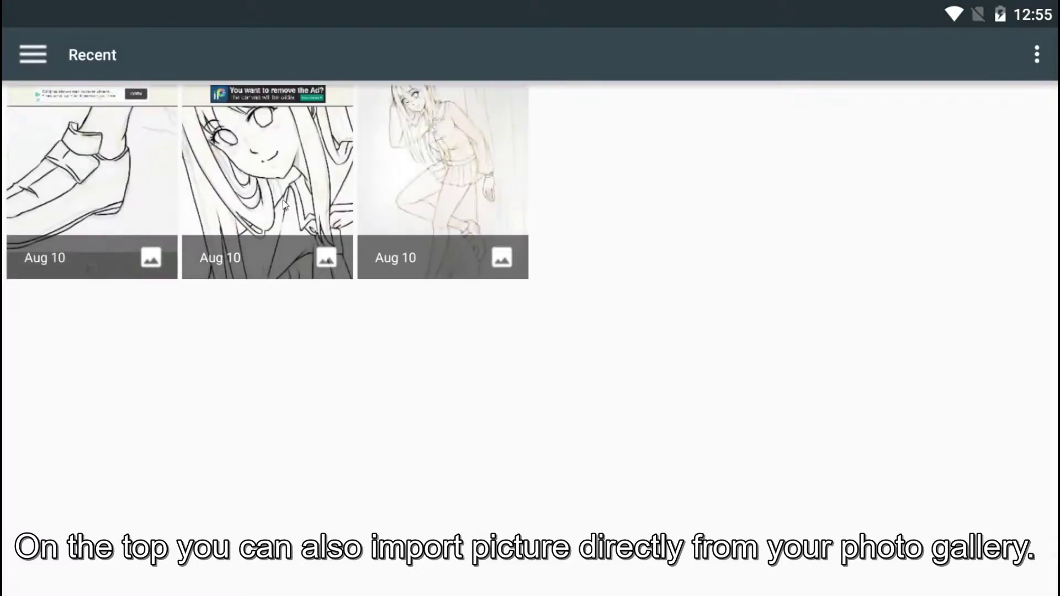
{"action": "left_click", "coordinate": [423, 148]}
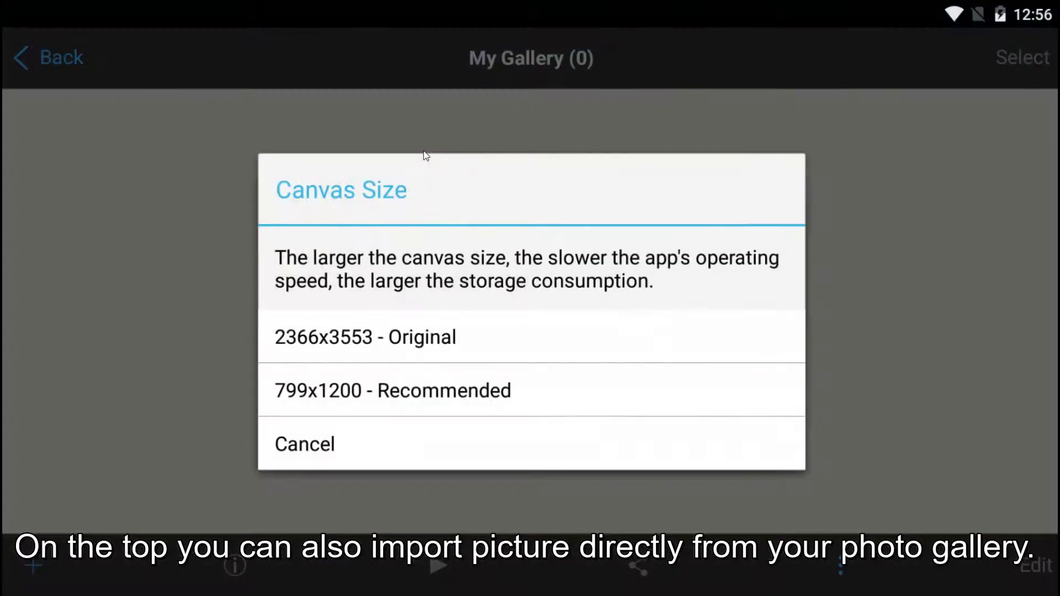
{"action": "left_click", "coordinate": [348, 446]}
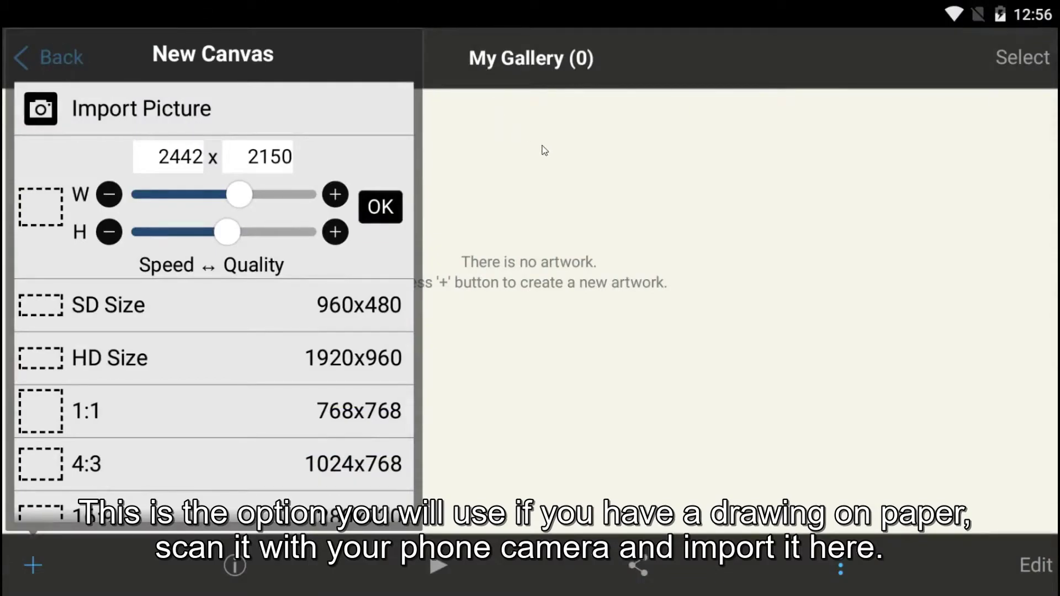
{"action": "left_click", "coordinate": [539, 148]}
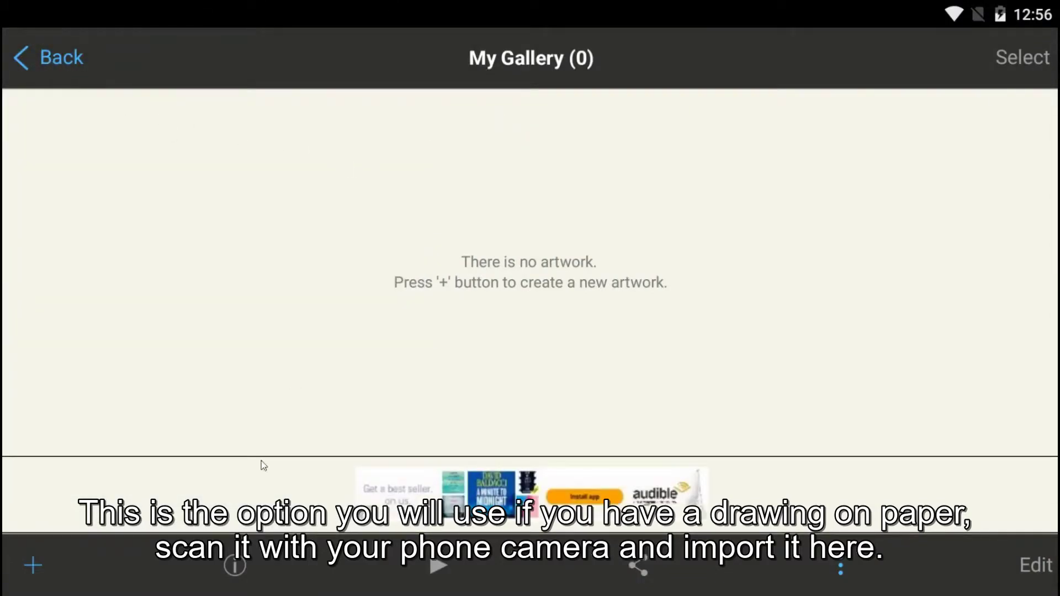
{"action": "left_click", "coordinate": [31, 568]}
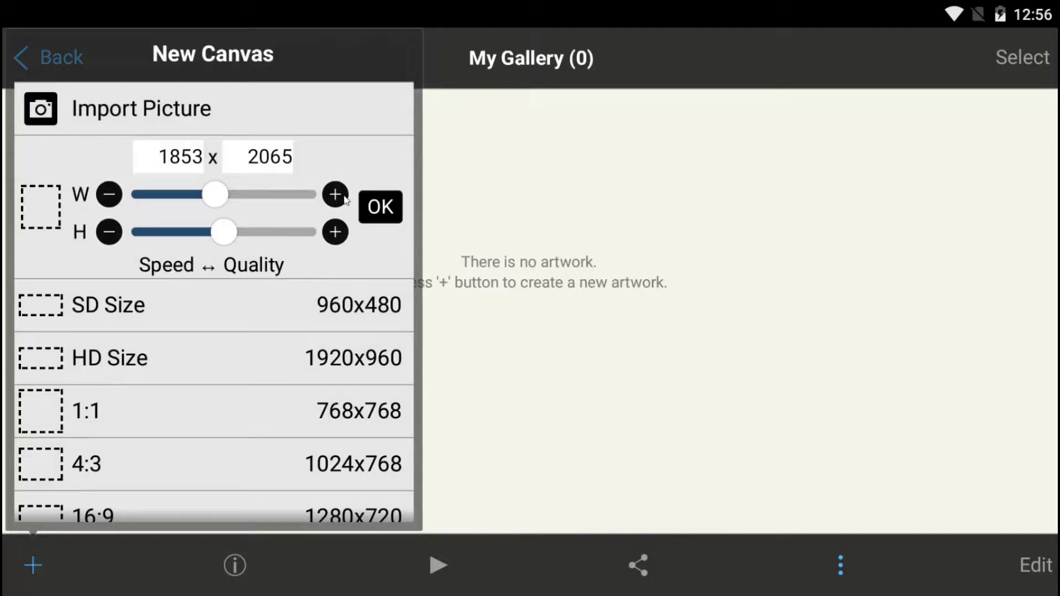
{"action": "left_click", "coordinate": [361, 314]}
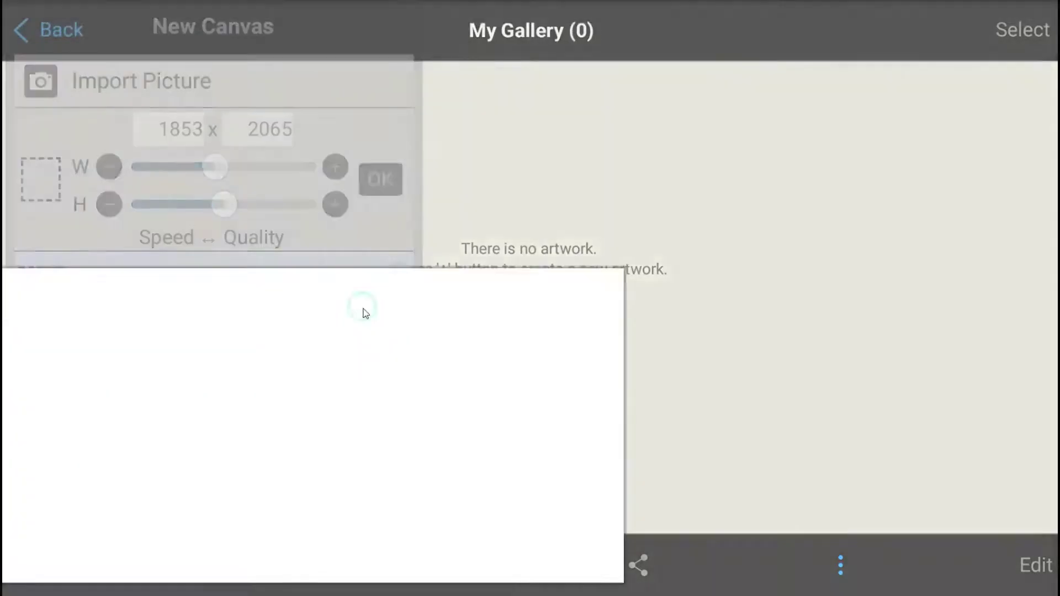
Brush a round face outline and small eyes, then pan and zoom in on the face.
{"action": "mouse_move", "coordinate": [439, 224]}
{"action": "left_mouse_down"}
{"action": "mouse_move", "coordinate": [473, 324]}
{"action": "mouse_move", "coordinate": [442, 221]}
{"action": "left_mouse_up"}
{"action": "mouse_move", "coordinate": [465, 261]}
{"action": "left_mouse_down"}
{"action": "mouse_move", "coordinate": [516, 262]}
{"action": "mouse_move", "coordinate": [500, 285]}
{"action": "left_mouse_up"}
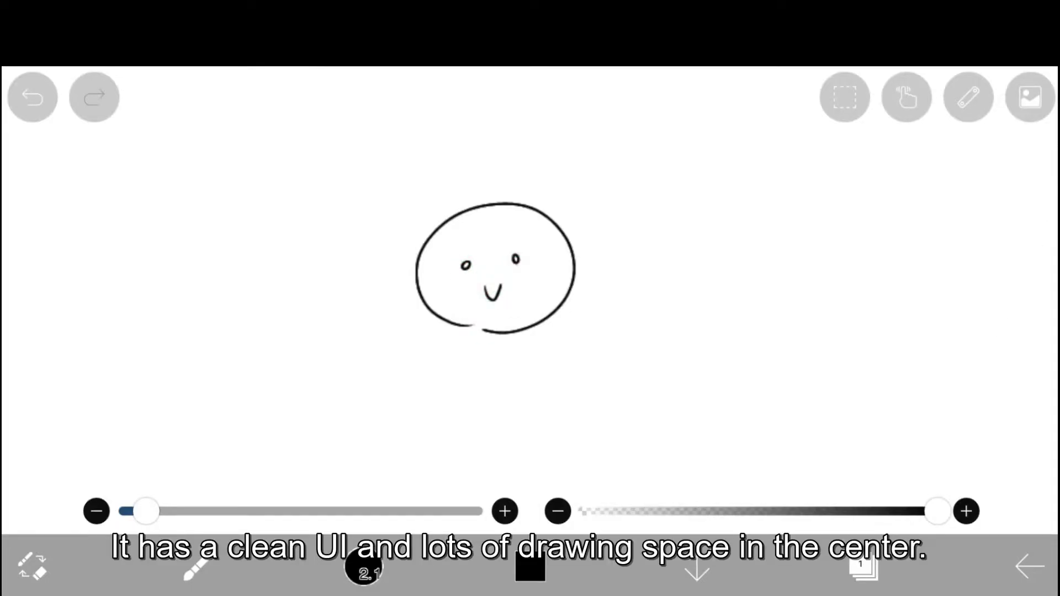
{"action": "left_click_drag", "start_coordinate": [656, 269], "coordinate": [596, 335]}
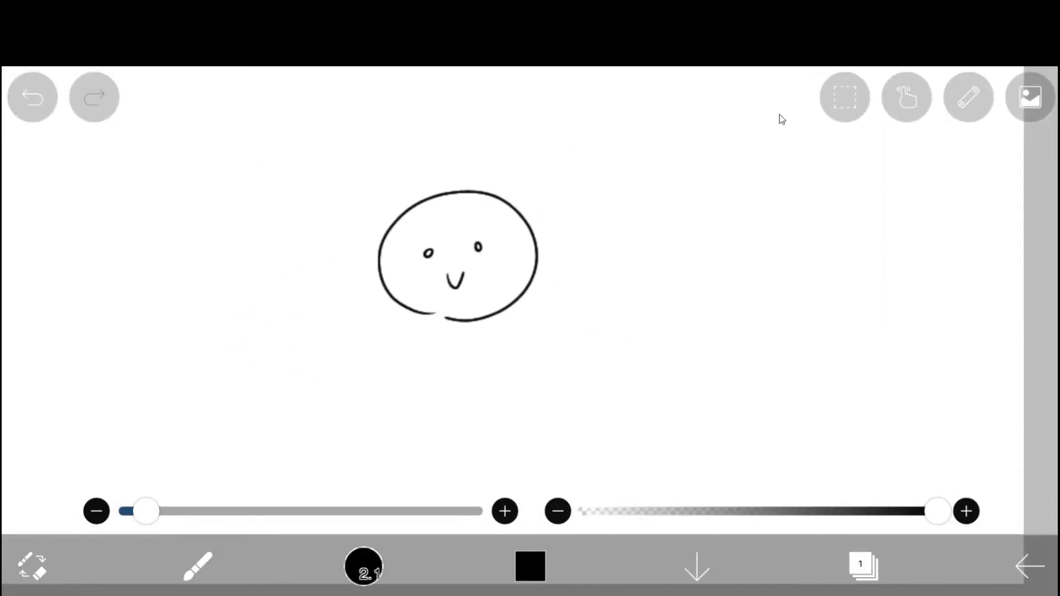
{"action": "left_click_drag", "start_coordinate": [487, 343], "coordinate": [558, 398]}
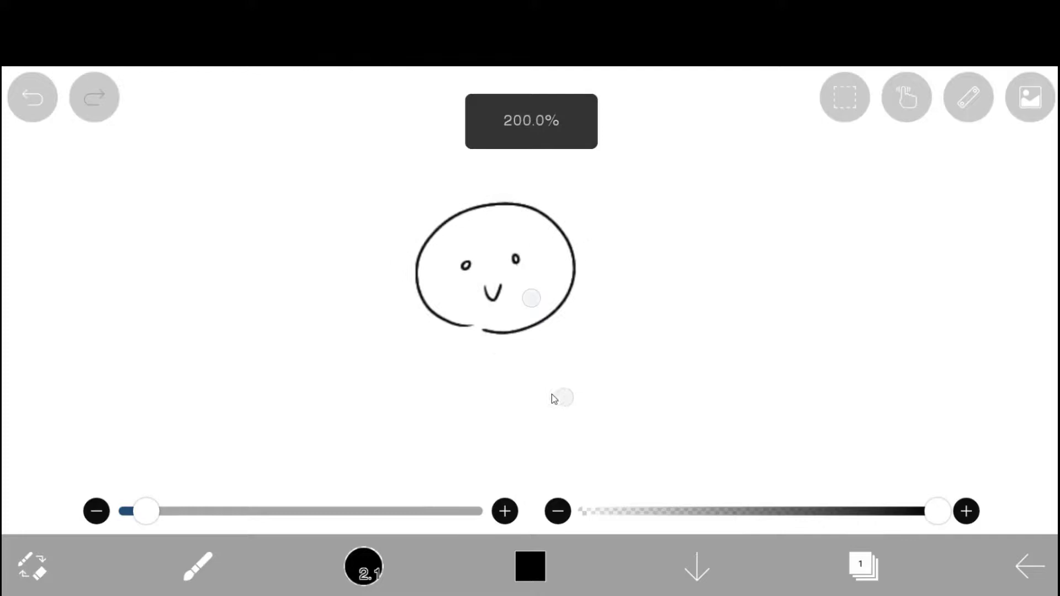
Undo the mouth and eye strokes, then redo both eyes and the smiling mouth.
{"action": "left_click", "coordinate": [43, 101]}
{"action": "left_click", "coordinate": [38, 100]}
{"action": "left_click", "coordinate": [39, 99]}
{"action": "left_click", "coordinate": [101, 95]}
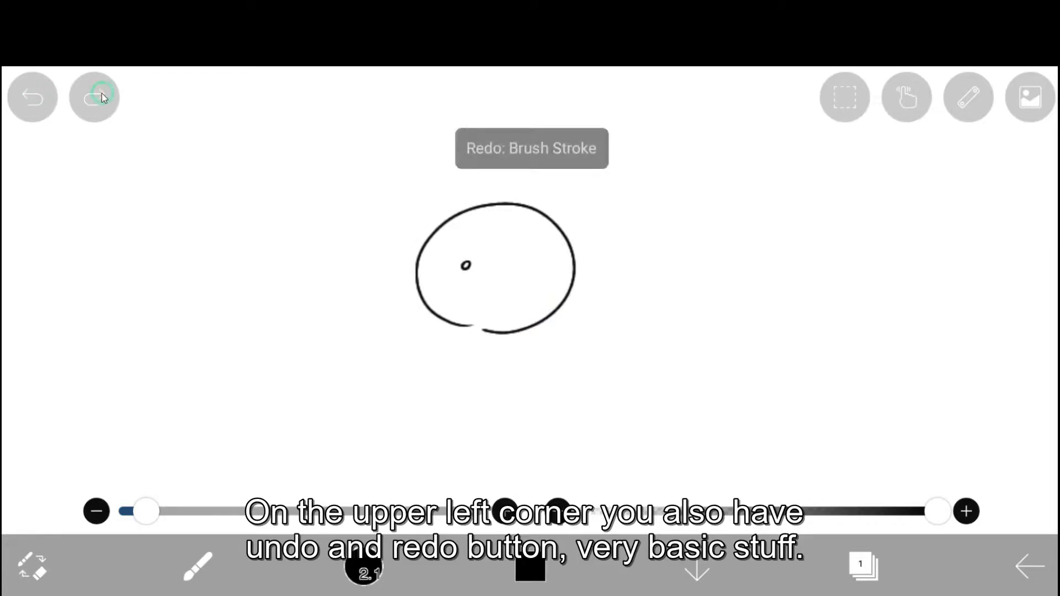
{"action": "left_click", "coordinate": [102, 95]}
{"action": "left_click", "coordinate": [103, 95]}
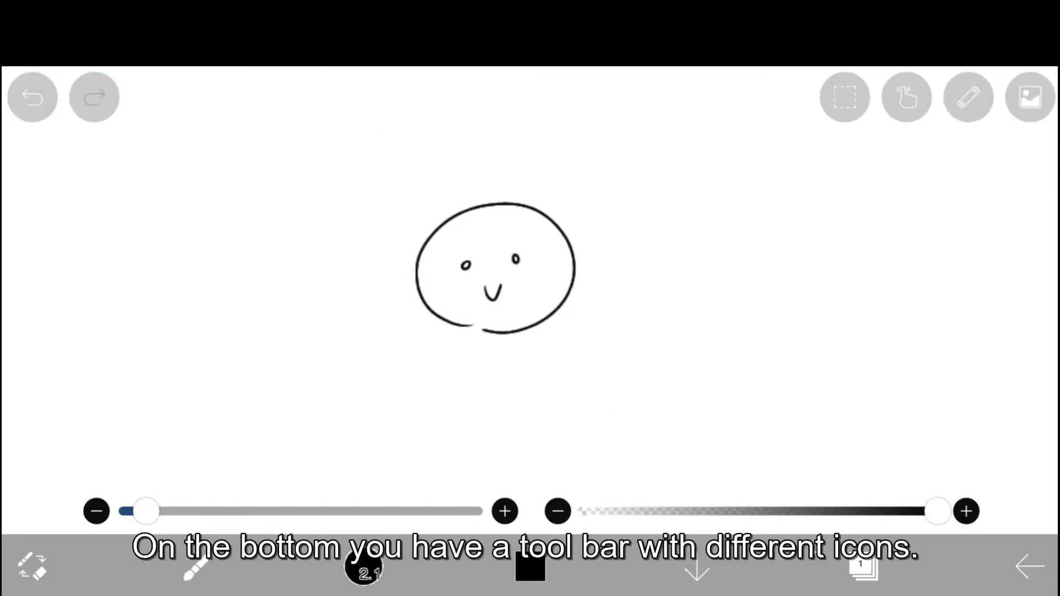
Open the tool selection panel from the brush icon in the bottom toolbar.
{"action": "left_click", "coordinate": [201, 568]}
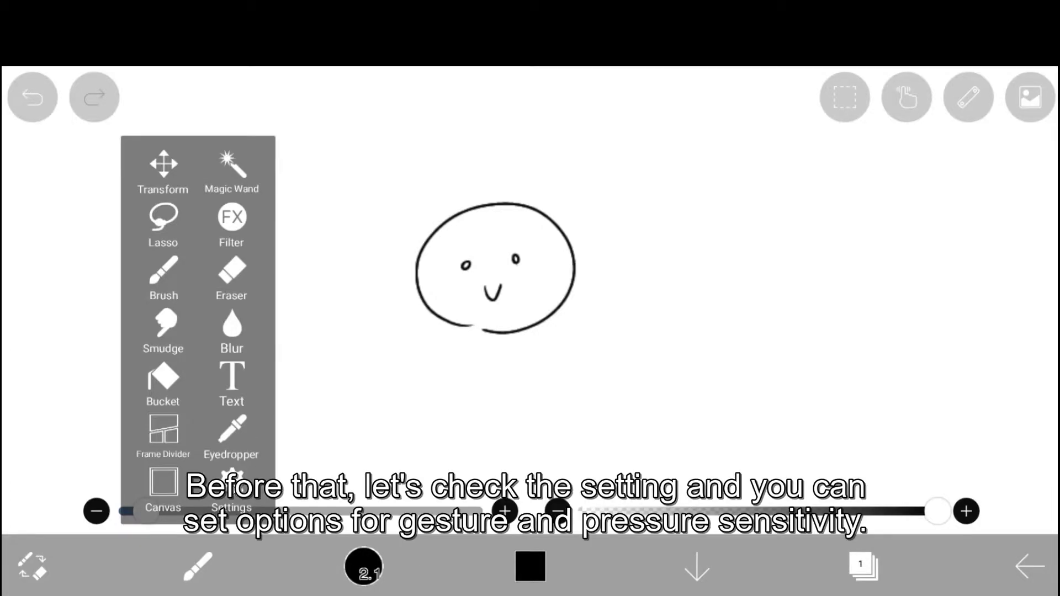
In Settings, enable Undo by Two Fingers Tap and scroll to the Pressure Adjustment graph.
{"action": "left_click", "coordinate": [232, 486]}
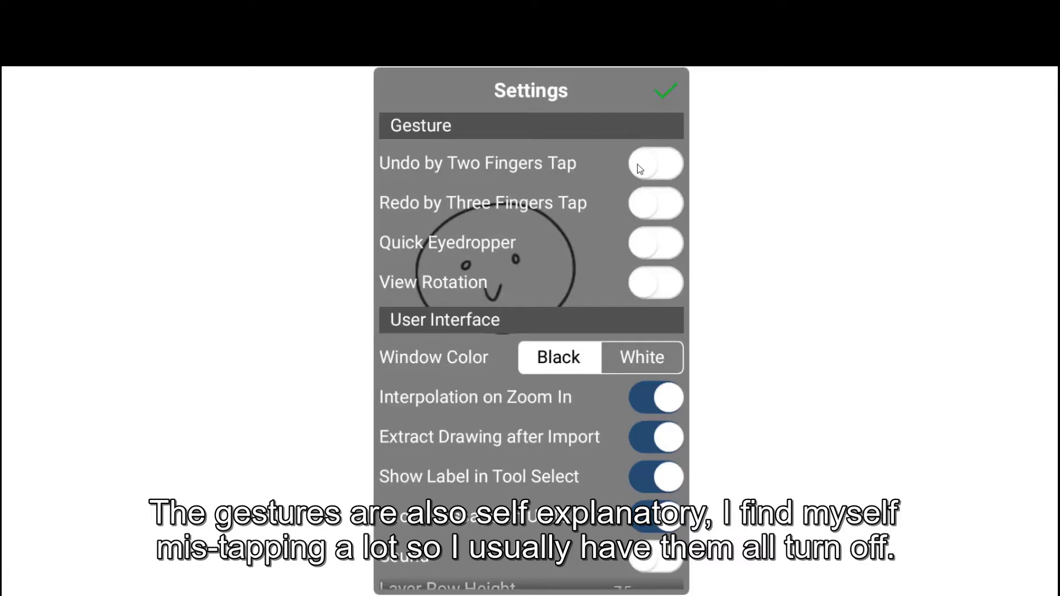
{"action": "left_click", "coordinate": [653, 165]}
{"action": "left_click_drag", "start_coordinate": [600, 461], "coordinate": [611, 195]}
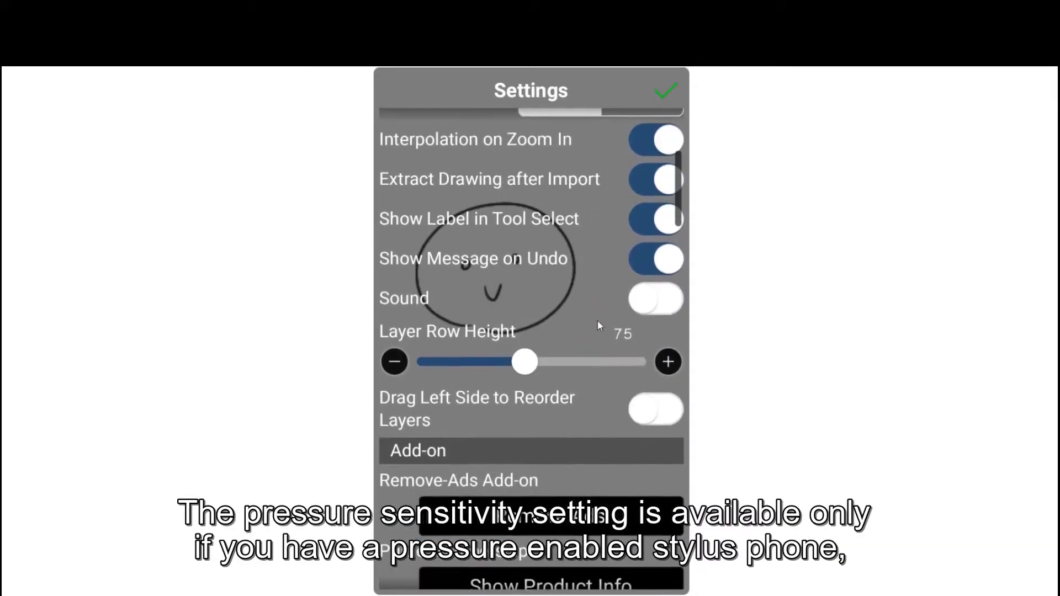
{"action": "left_click_drag", "start_coordinate": [594, 449], "coordinate": [610, 147]}
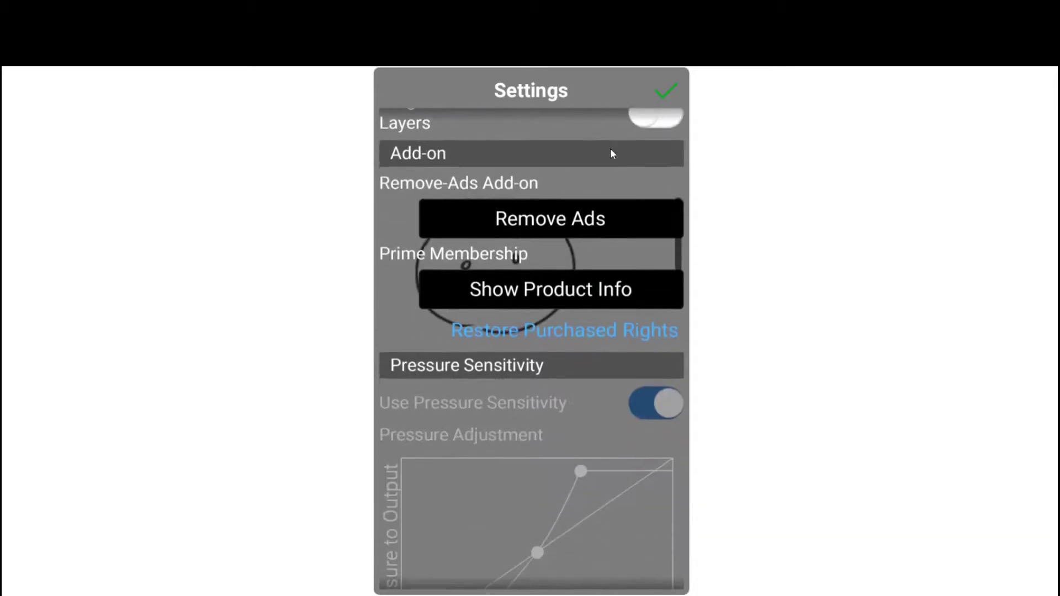
{"action": "left_click_drag", "start_coordinate": [585, 415], "coordinate": [593, 243]}
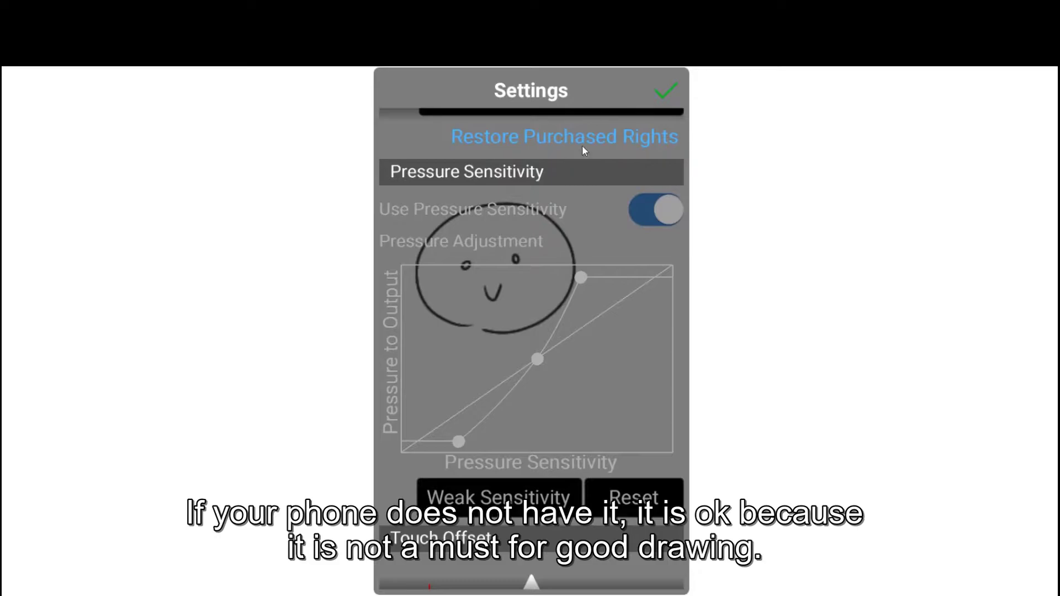
Close Settings, switch to the Eraser, and sample the cheek's skin colour.
{"action": "left_click", "coordinate": [665, 90]}
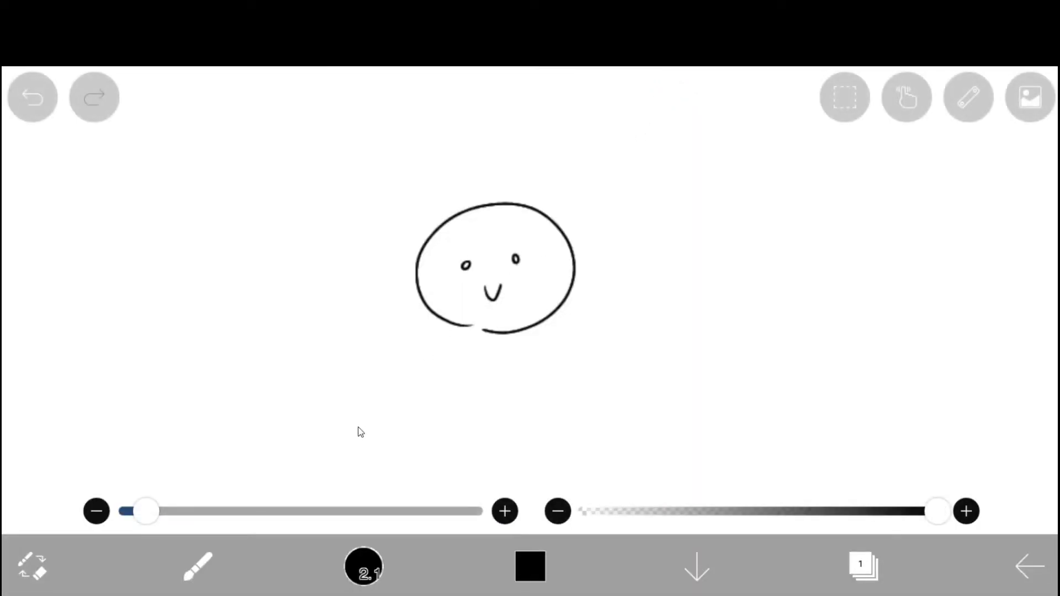
{"action": "left_click", "coordinate": [199, 568]}
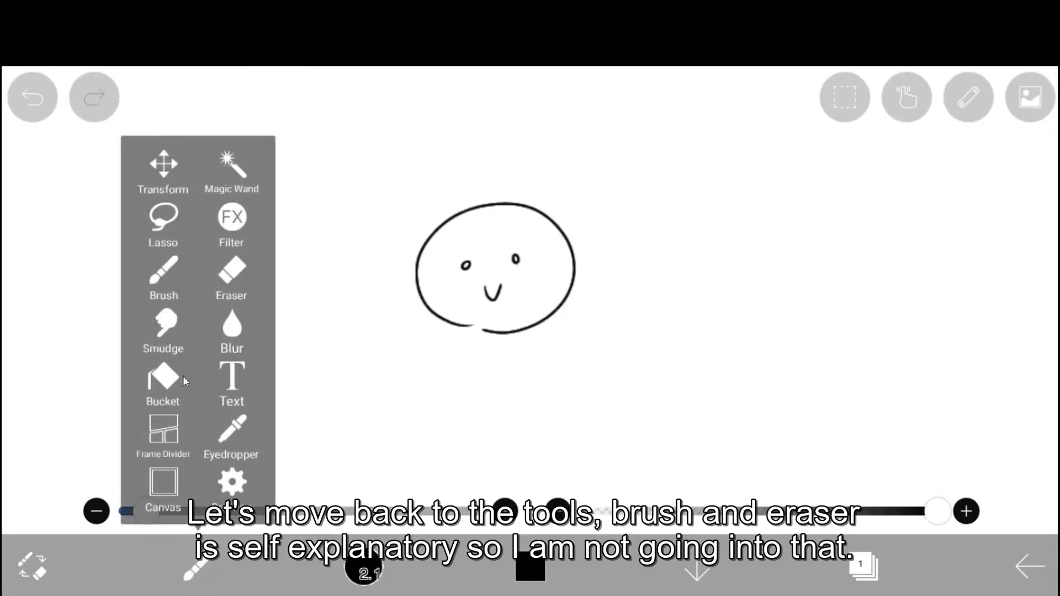
{"action": "left_click", "coordinate": [233, 278]}
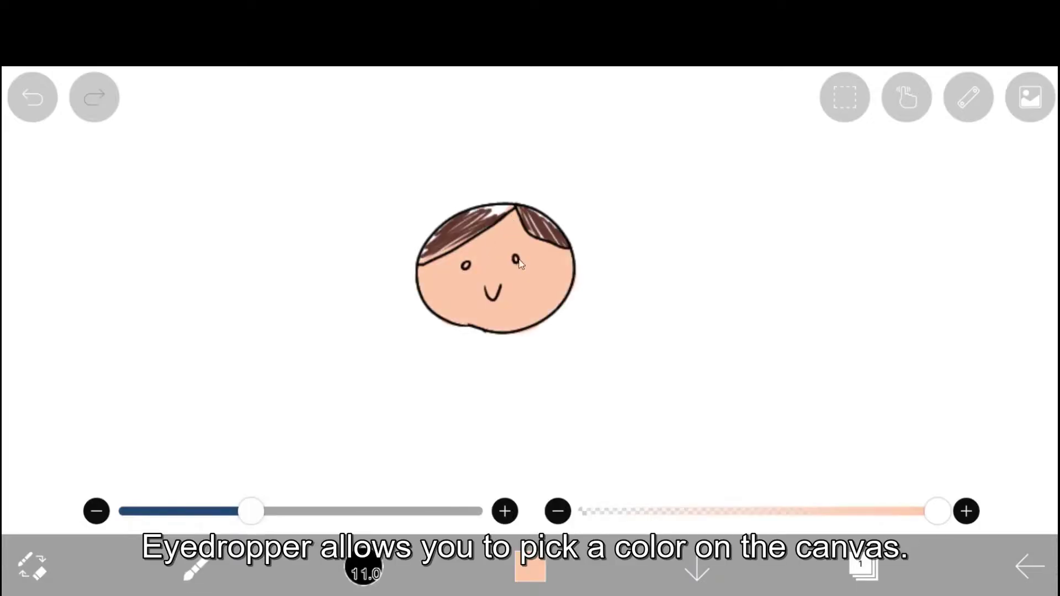
{"action": "left_click", "coordinate": [511, 278]}
Switch to the Eyedropper and make the hair's brown the current colour.
{"action": "left_click", "coordinate": [204, 562]}
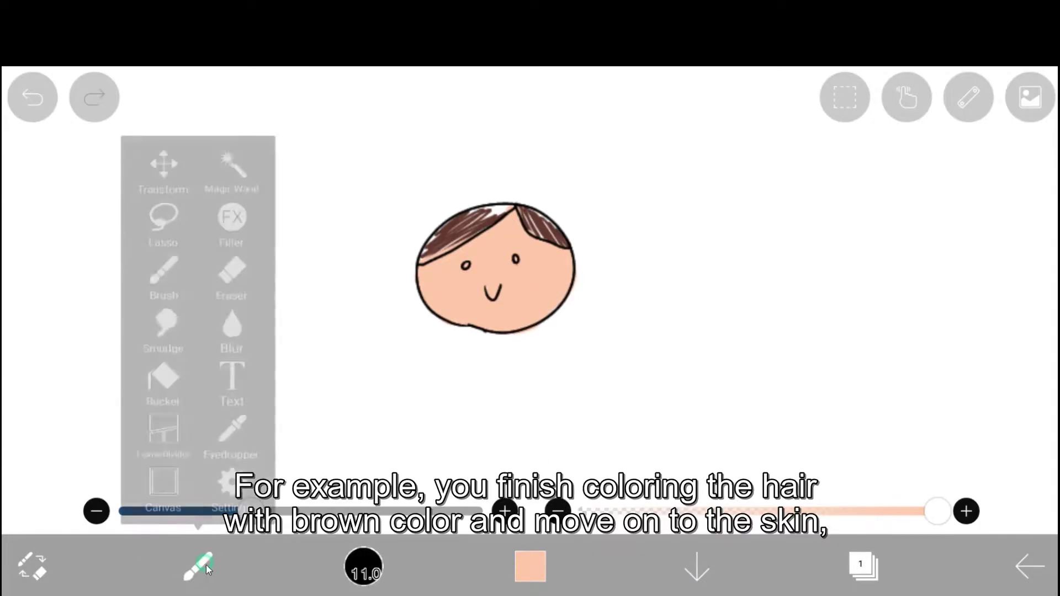
{"action": "left_click", "coordinate": [232, 434]}
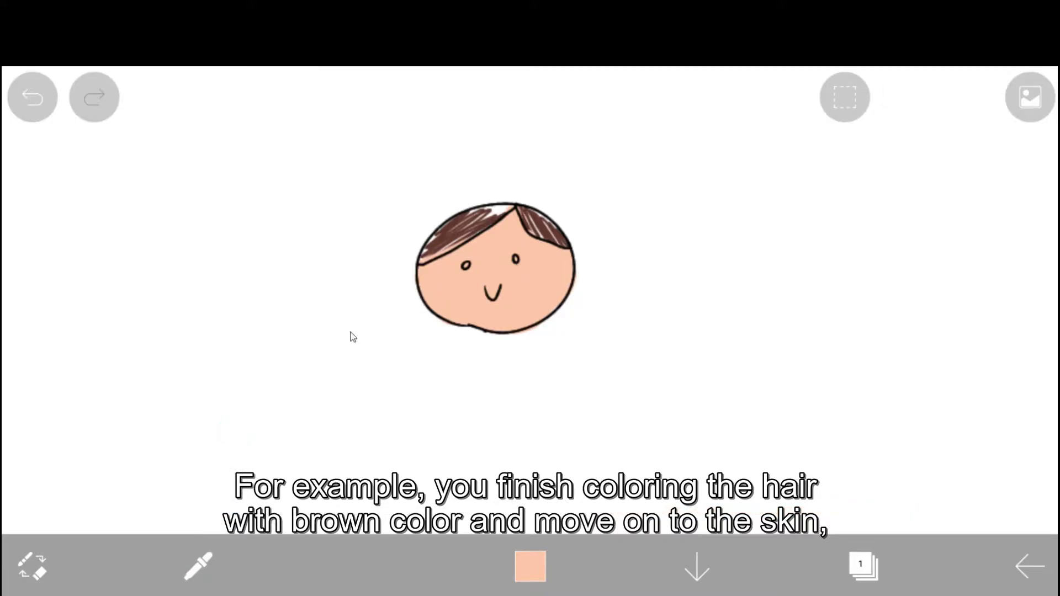
{"action": "left_click", "coordinate": [478, 227]}
{"action": "mouse_move", "coordinate": [478, 227]}
{"action": "left_mouse_down"}
{"action": "mouse_move", "coordinate": [423, 259]}
{"action": "mouse_move", "coordinate": [475, 226]}
{"action": "mouse_move", "coordinate": [428, 260]}
{"action": "mouse_move", "coordinate": [448, 229]}
{"action": "mouse_move", "coordinate": [442, 239]}
{"action": "mouse_move", "coordinate": [497, 207]}
{"action": "mouse_move", "coordinate": [474, 229]}
{"action": "mouse_move", "coordinate": [511, 210]}
{"action": "mouse_move", "coordinate": [459, 244]}
{"action": "mouse_move", "coordinate": [524, 208]}
{"action": "mouse_move", "coordinate": [531, 226]}
{"action": "mouse_move", "coordinate": [565, 246]}
{"action": "mouse_move", "coordinate": [532, 213]}
{"action": "mouse_move", "coordinate": [570, 241]}
{"action": "mouse_move", "coordinate": [546, 222]}
{"action": "mouse_move", "coordinate": [562, 249]}
{"action": "left_mouse_up"}
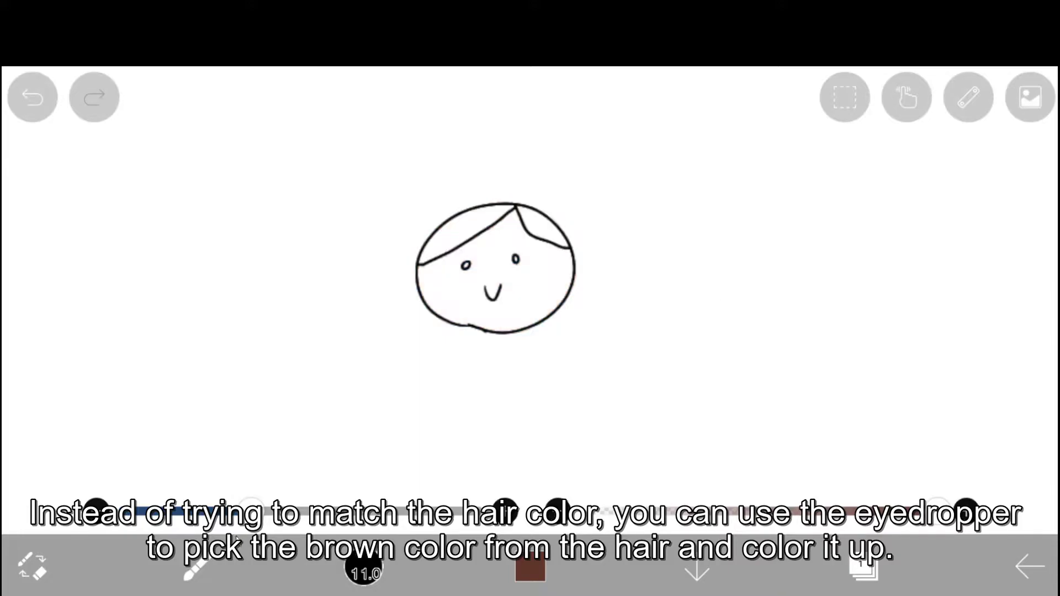
Bucket-fill the left face's hair with the sampled brown.
{"action": "left_click", "coordinate": [199, 567]}
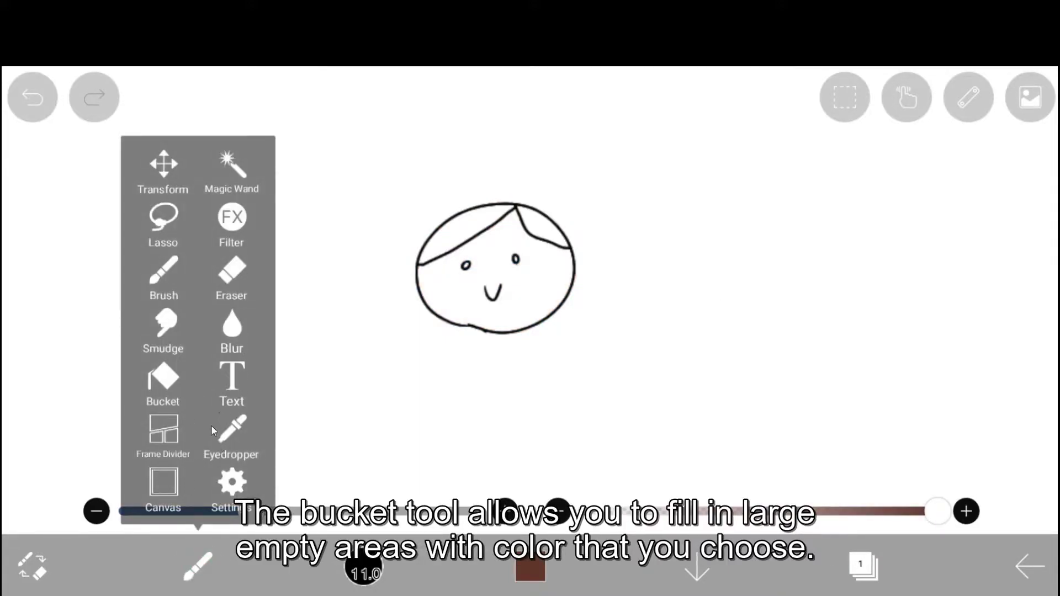
{"action": "left_click", "coordinate": [166, 380]}
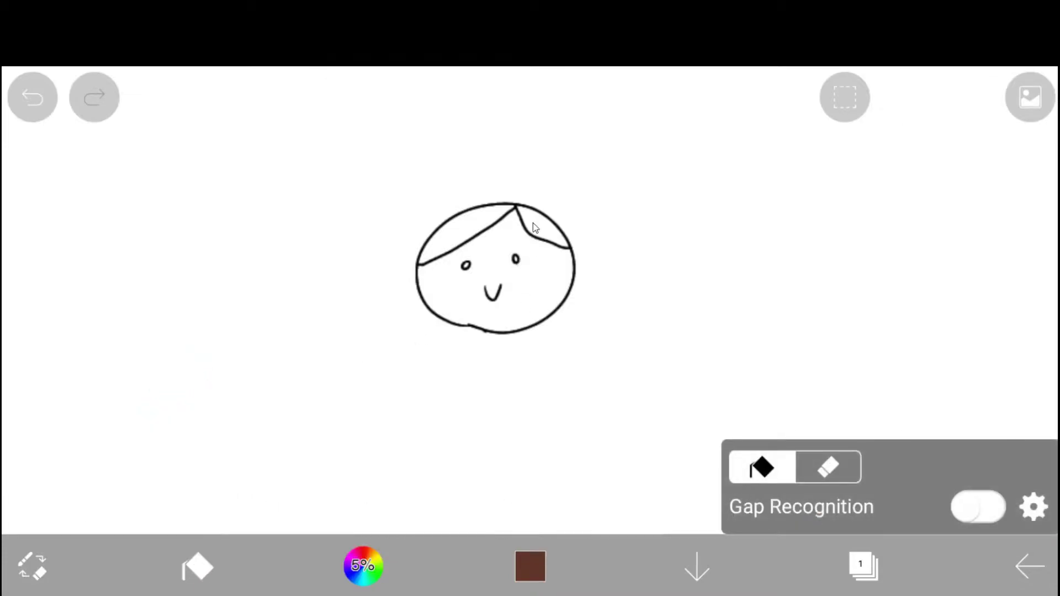
{"action": "left_click", "coordinate": [466, 226]}
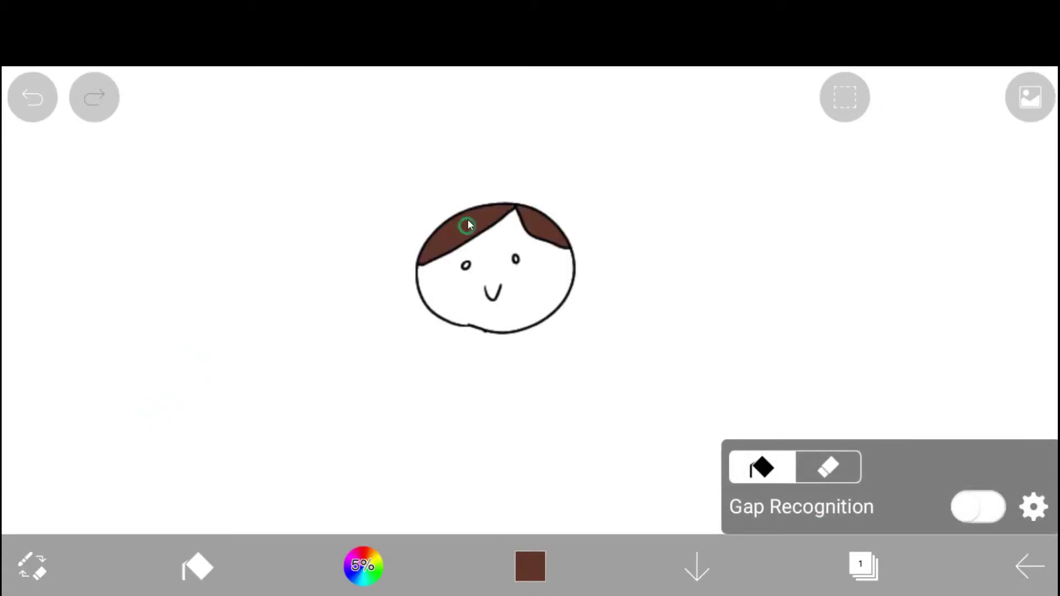
Fill the left face peach, then undo the peach fill that leaked from the open right face.
{"action": "left_click", "coordinate": [531, 568]}
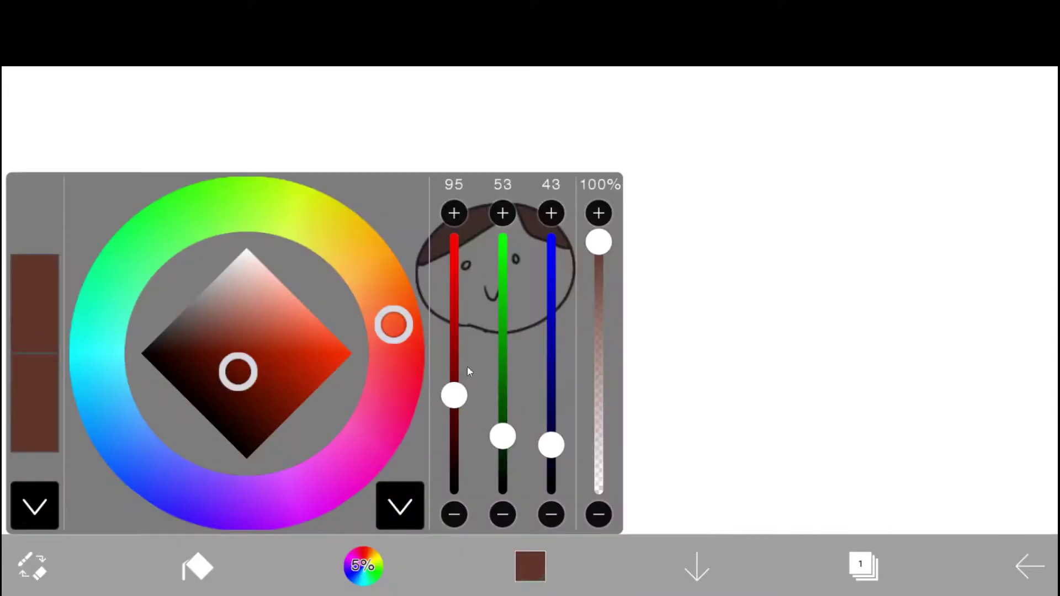
{"action": "left_click", "coordinate": [283, 286]}
{"action": "left_click", "coordinate": [696, 214]}
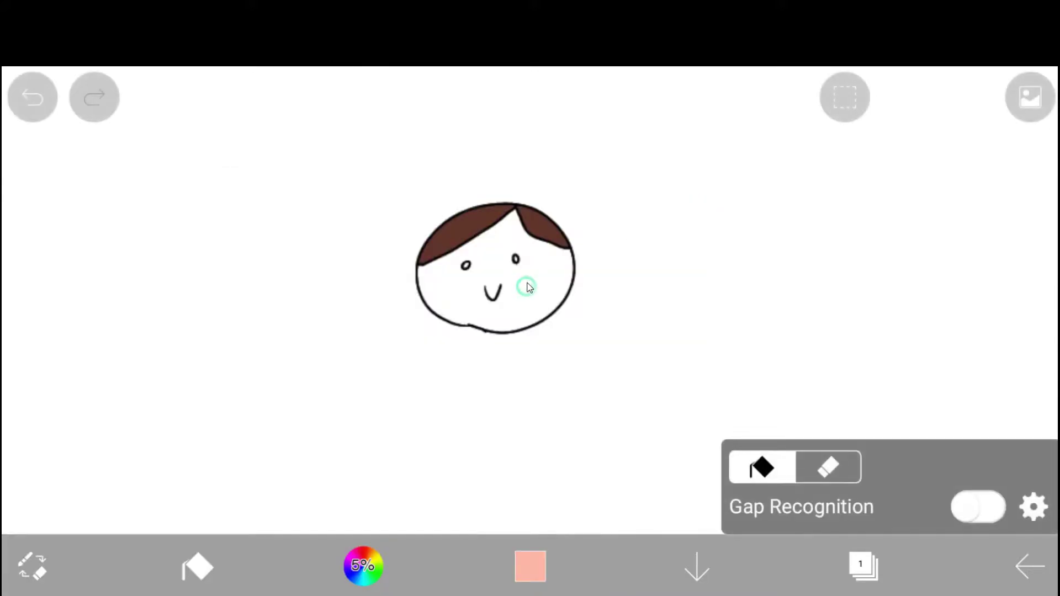
{"action": "left_click", "coordinate": [527, 287]}
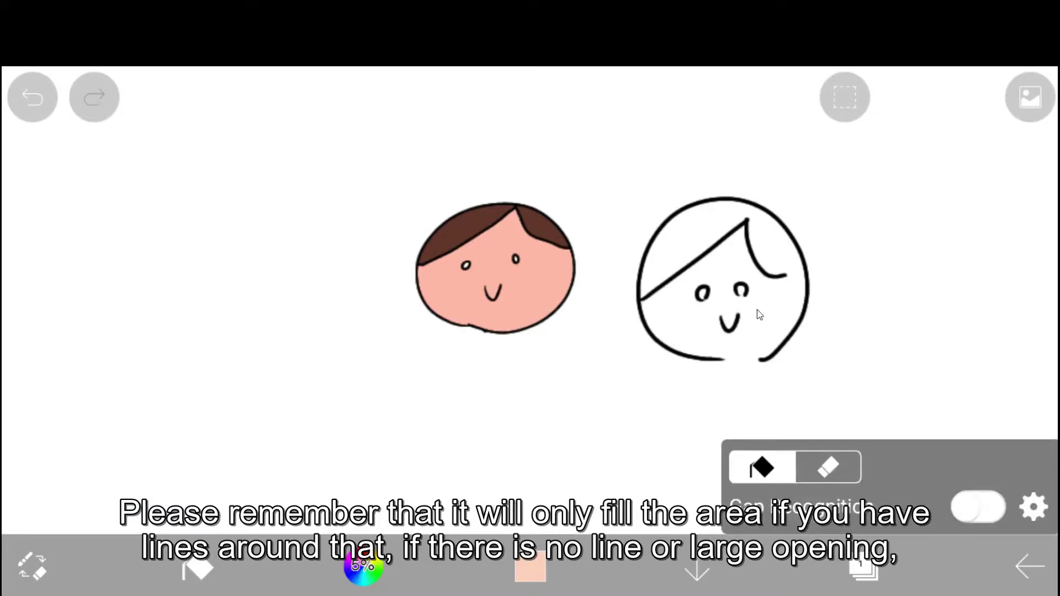
{"action": "left_click", "coordinate": [757, 310]}
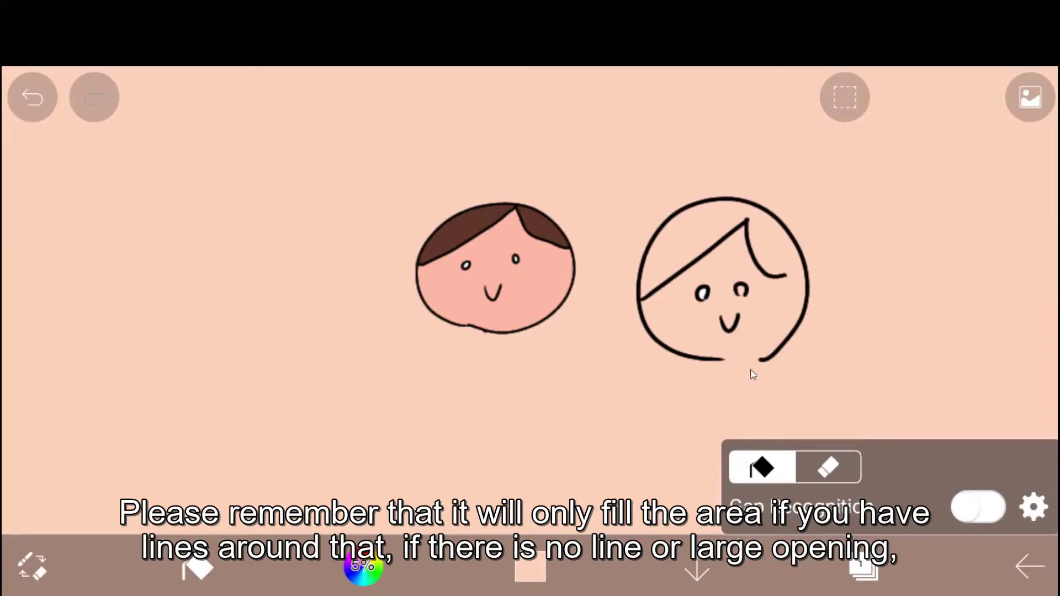
{"action": "left_click", "coordinate": [41, 102]}
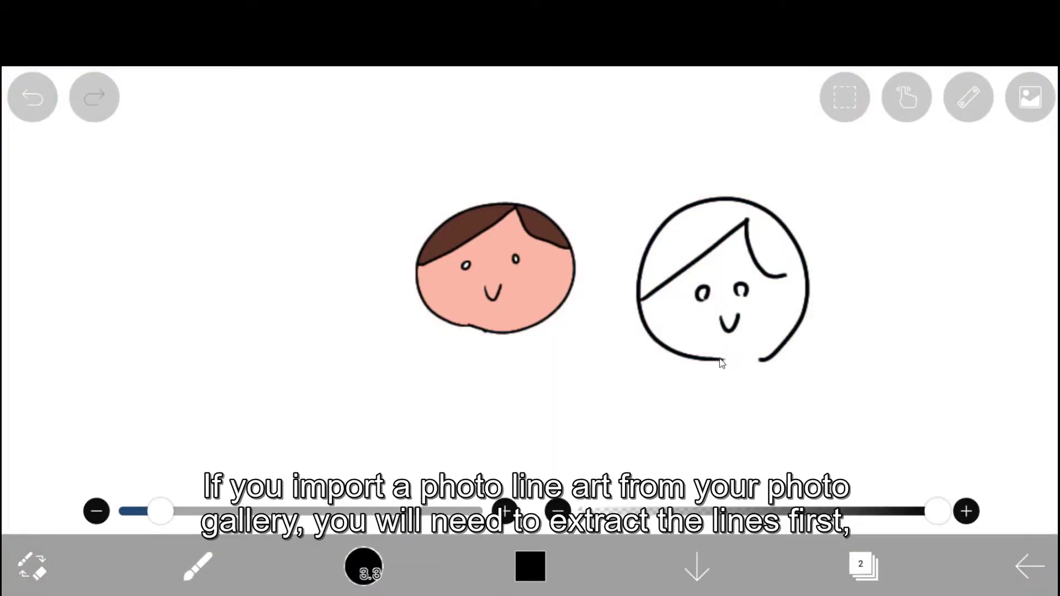
Close the right face's outline gaps and bucket-fill its skin light peach 255/216/193.
{"action": "left_click_drag", "start_coordinate": [739, 360], "coordinate": [767, 359]}
{"action": "left_click_drag", "start_coordinate": [788, 279], "coordinate": [805, 264]}
{"action": "left_click", "coordinate": [197, 566]}
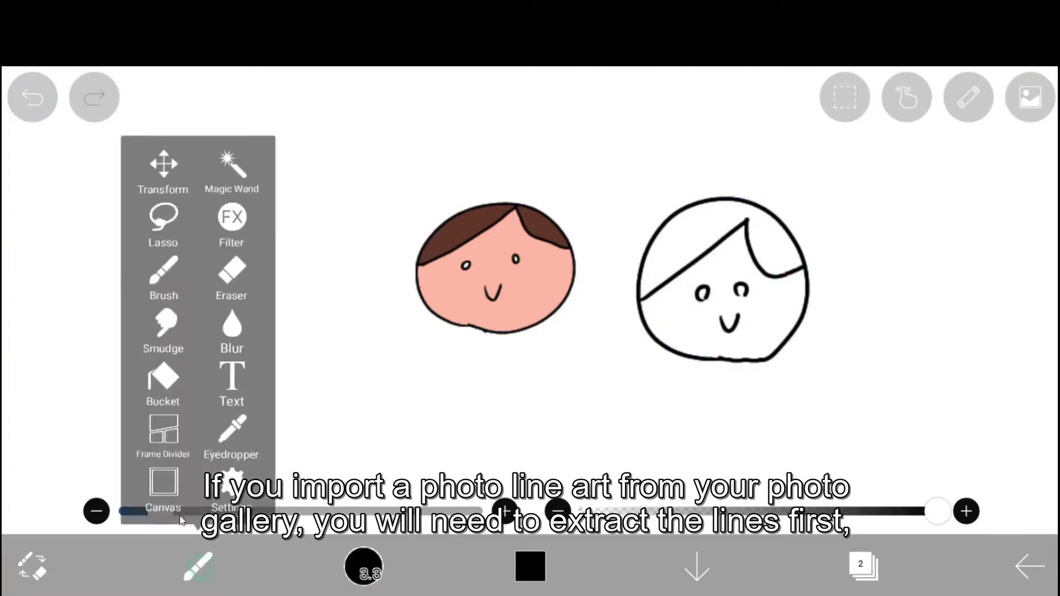
{"action": "left_click", "coordinate": [158, 379]}
{"action": "left_click", "coordinate": [530, 565]}
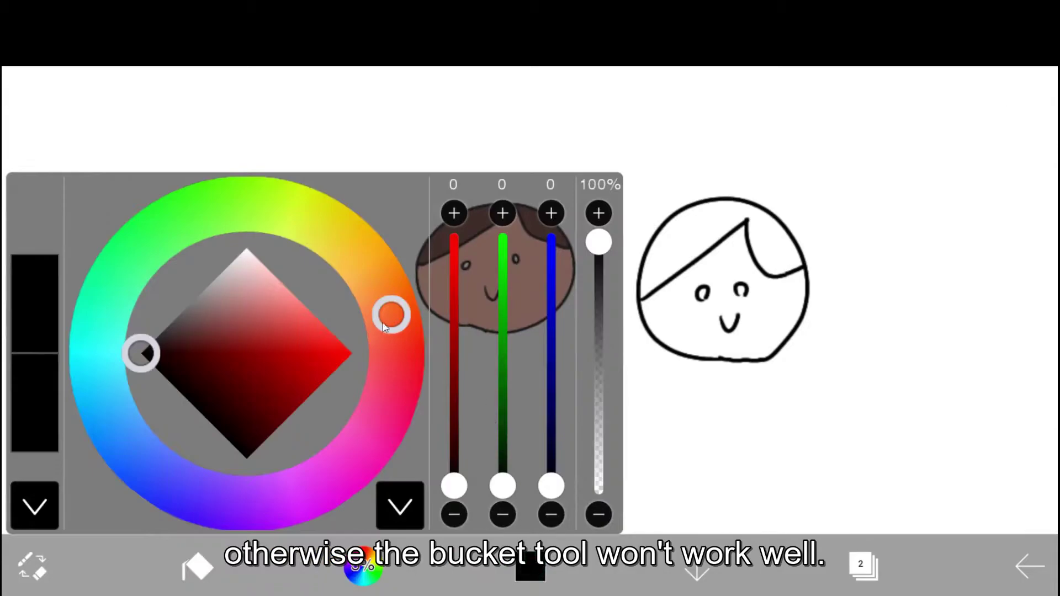
{"action": "left_click_drag", "start_coordinate": [274, 287], "coordinate": [272, 272]}
{"action": "left_click_drag", "start_coordinate": [390, 309], "coordinate": [387, 302]}
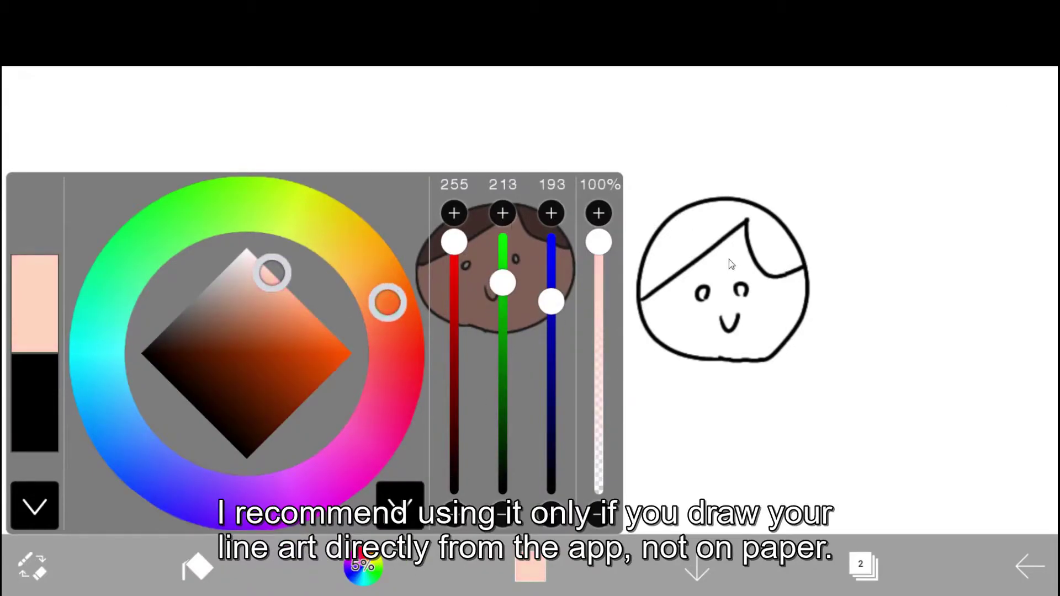
{"action": "left_click", "coordinate": [773, 323]}
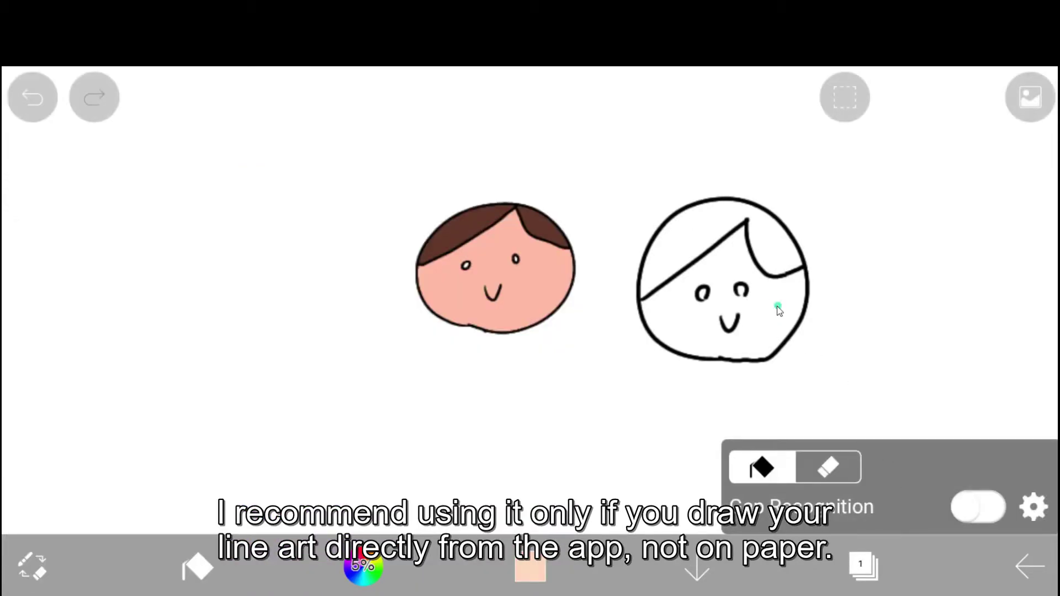
{"action": "left_click", "coordinate": [777, 307]}
Fill the right face's hair with brown 86/62/47.
{"action": "left_click", "coordinate": [533, 565]}
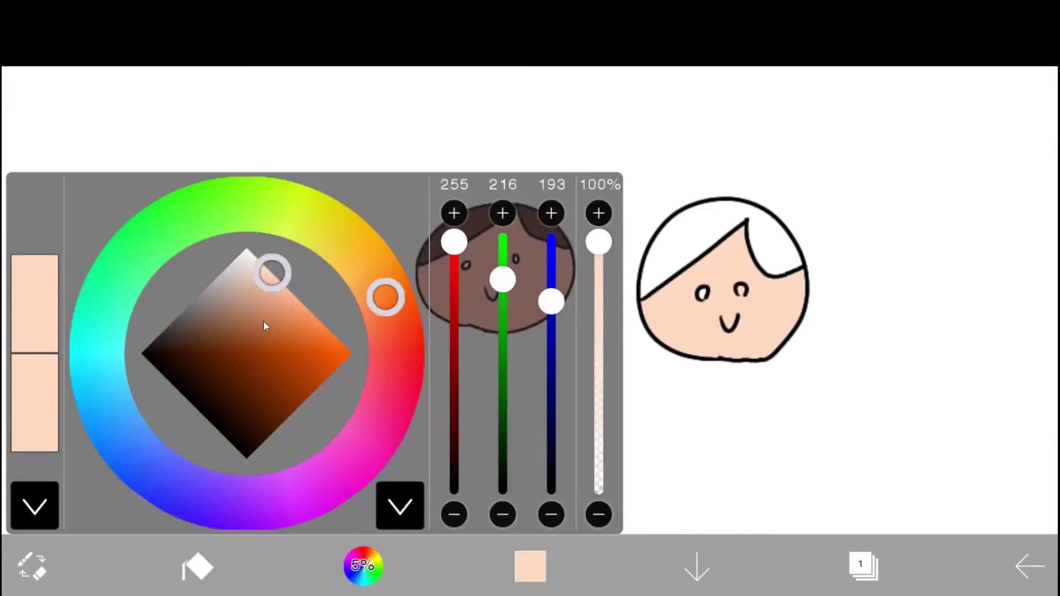
{"action": "mouse_move", "coordinate": [264, 320]}
{"action": "left_mouse_down"}
{"action": "mouse_move", "coordinate": [216, 374]}
{"action": "mouse_move", "coordinate": [221, 360]}
{"action": "left_mouse_up"}
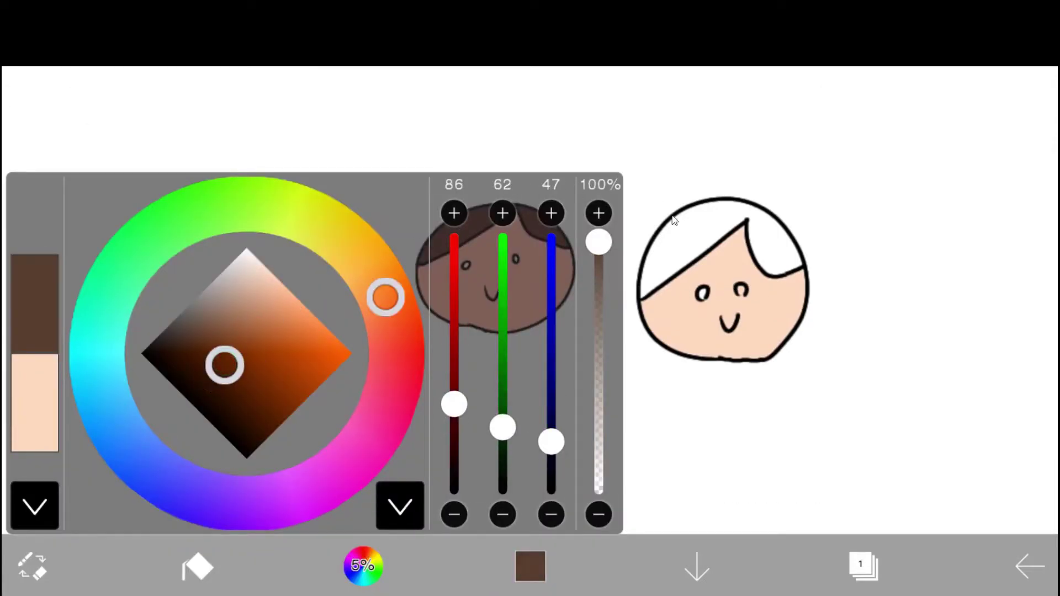
{"action": "left_click", "coordinate": [687, 229]}
{"action": "left_click", "coordinate": [725, 209]}
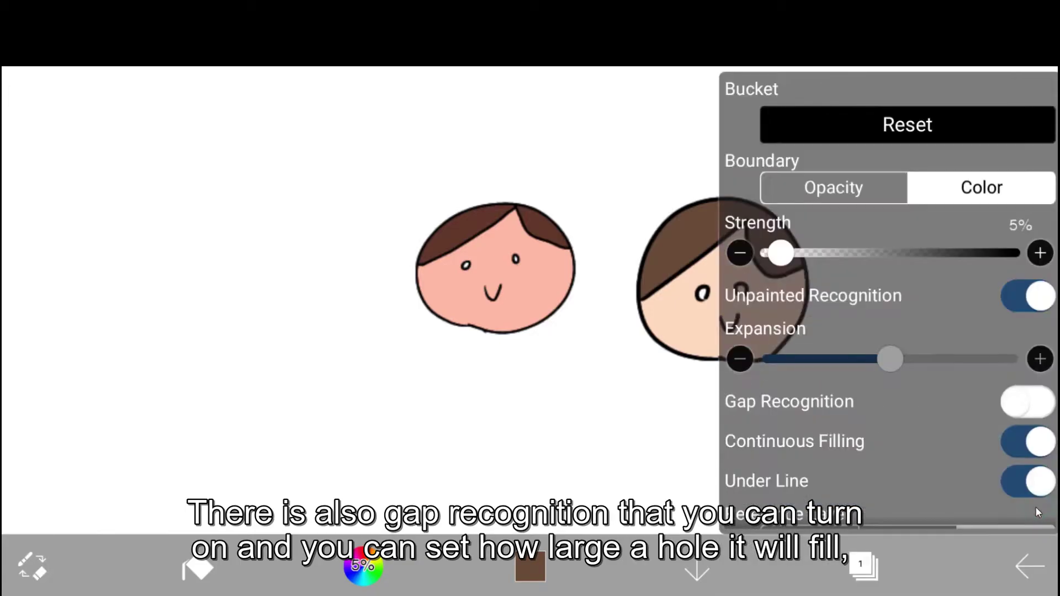
In Bucket settings, keep the boundary on Color, turn off Unpainted Recognition, and set Expansion to 1.5.
{"action": "left_click", "coordinate": [863, 190]}
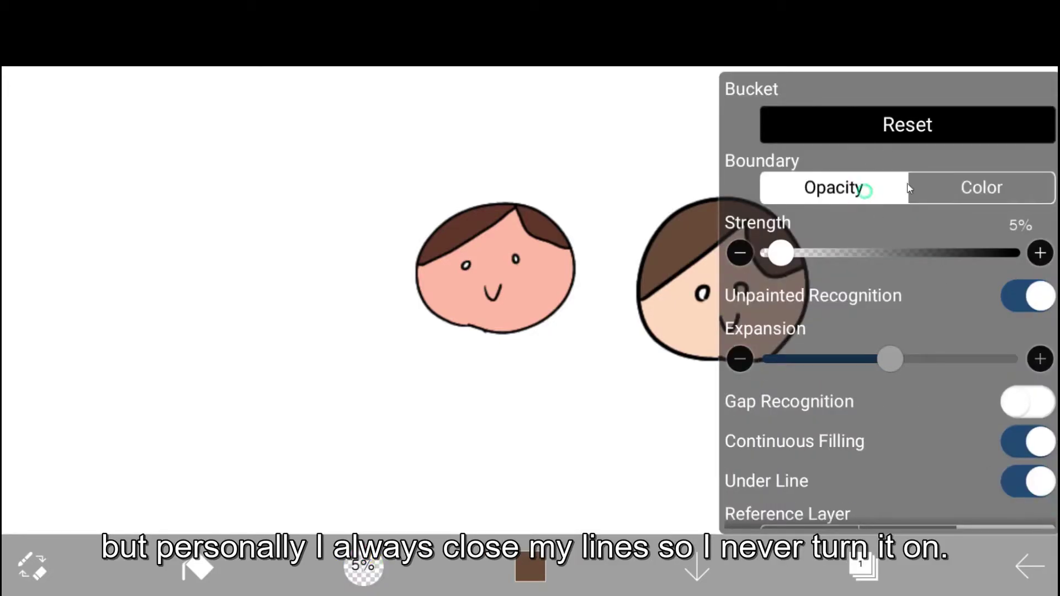
{"action": "left_click", "coordinate": [967, 193]}
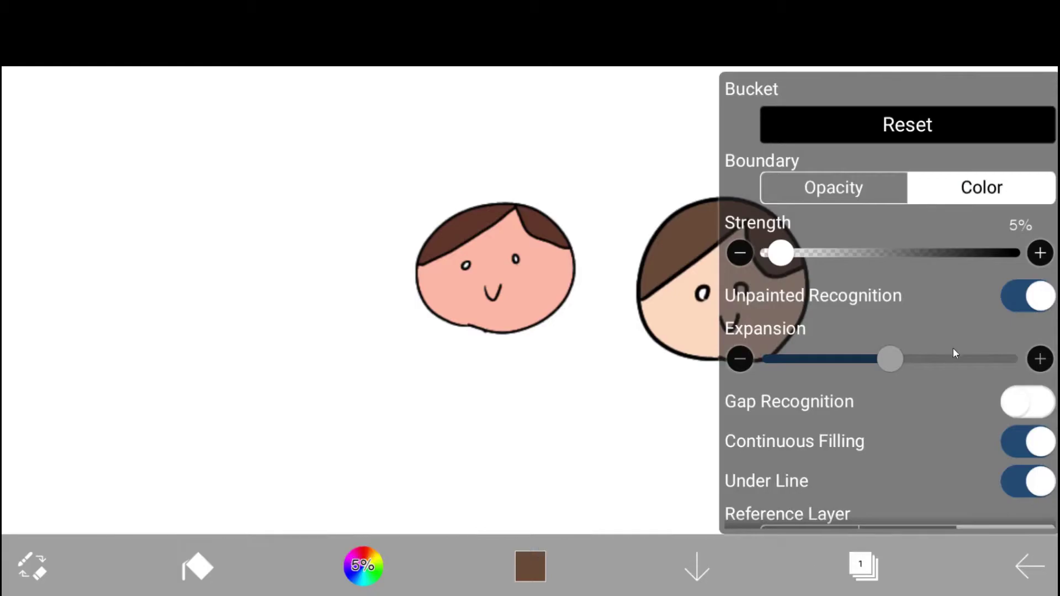
{"action": "left_click_drag", "start_coordinate": [925, 307], "coordinate": [932, 252]}
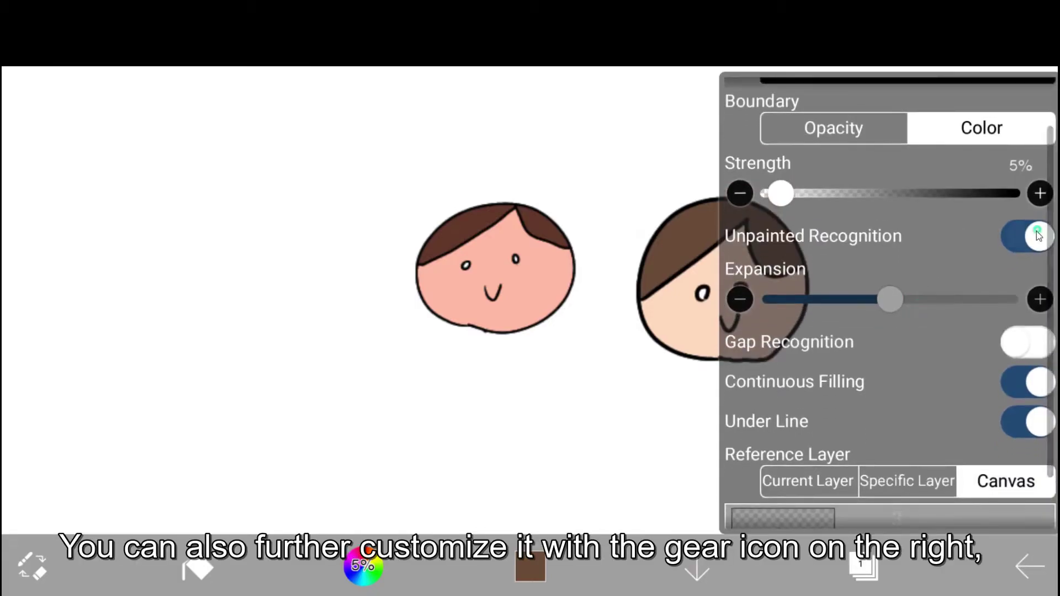
{"action": "left_click", "coordinate": [978, 239]}
{"action": "left_click_drag", "start_coordinate": [891, 299], "coordinate": [906, 300]}
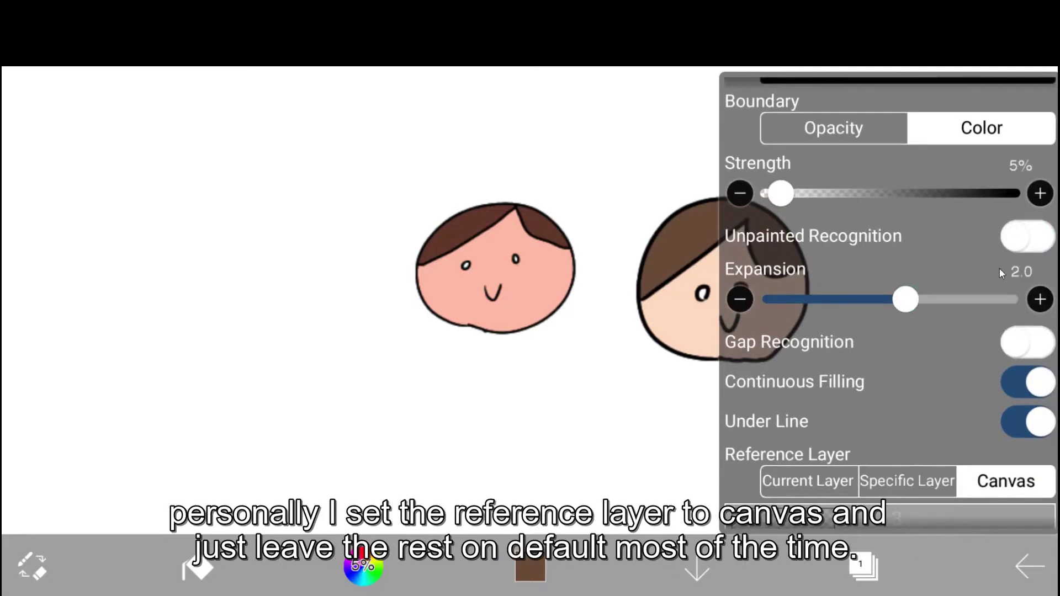
{"action": "left_click", "coordinate": [740, 299]}
{"action": "left_click_drag", "start_coordinate": [953, 401], "coordinate": [966, 277]}
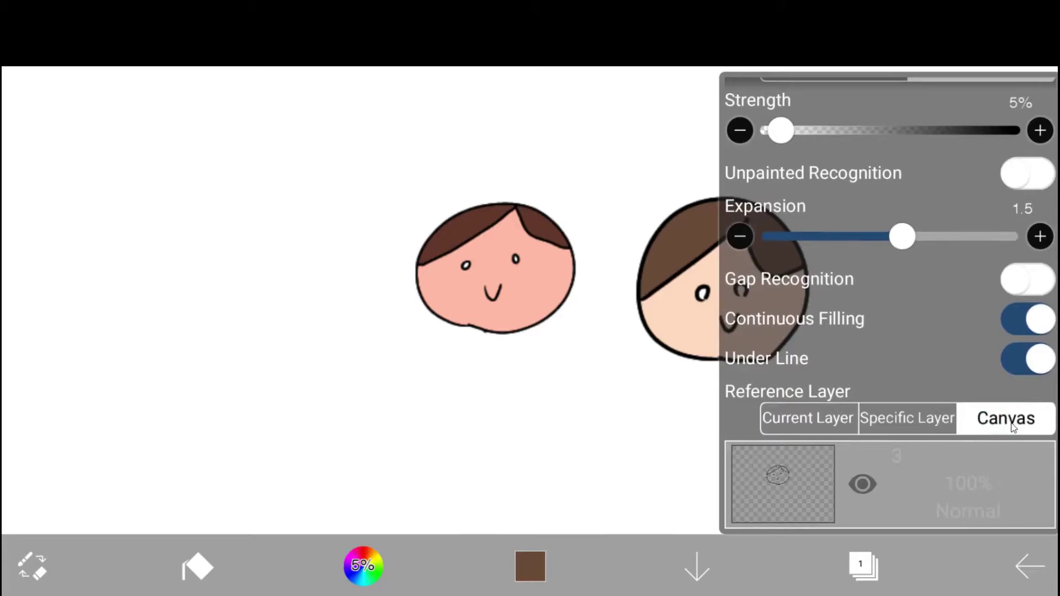
{"action": "scroll", "coordinate": [945, 314], "scroll_direction": "up", "scroll_amount": 3}
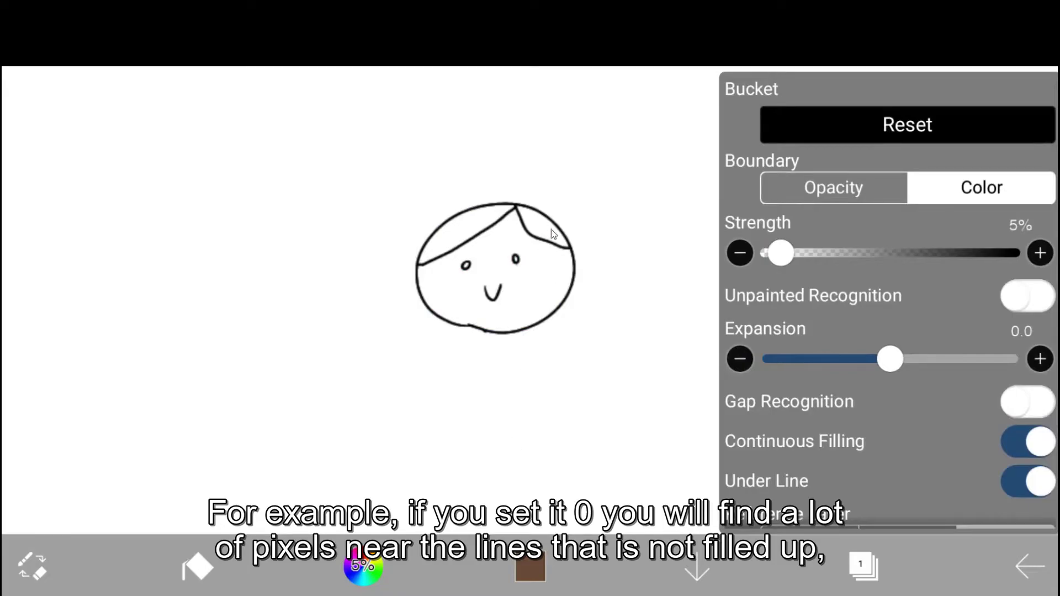
Bucket-fill both hair regions brown, then undo the fills.
{"action": "left_click", "coordinate": [554, 234]}
{"action": "left_click", "coordinate": [554, 234]}
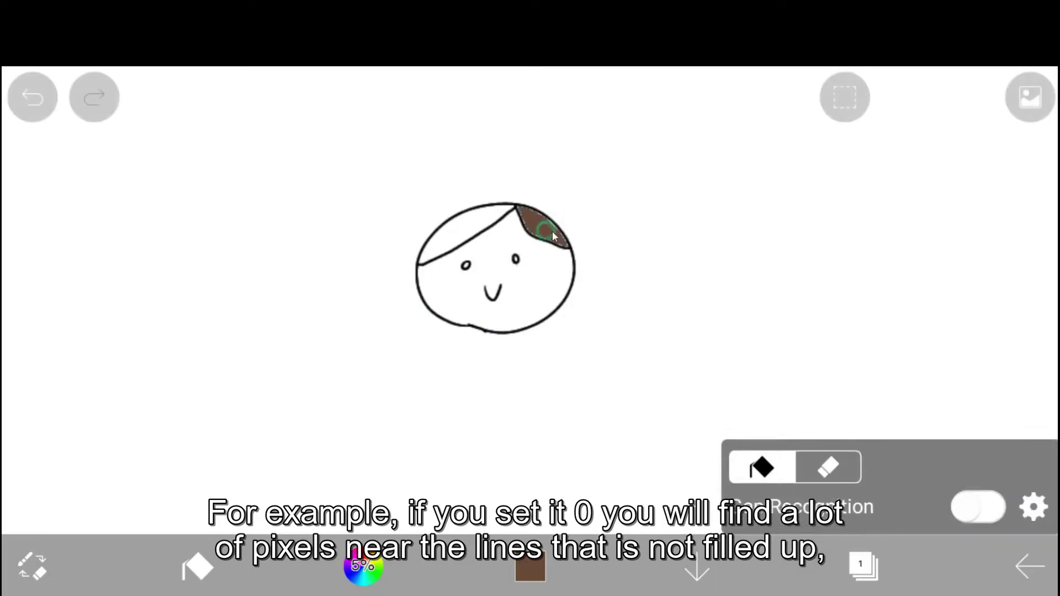
{"action": "left_click", "coordinate": [471, 233]}
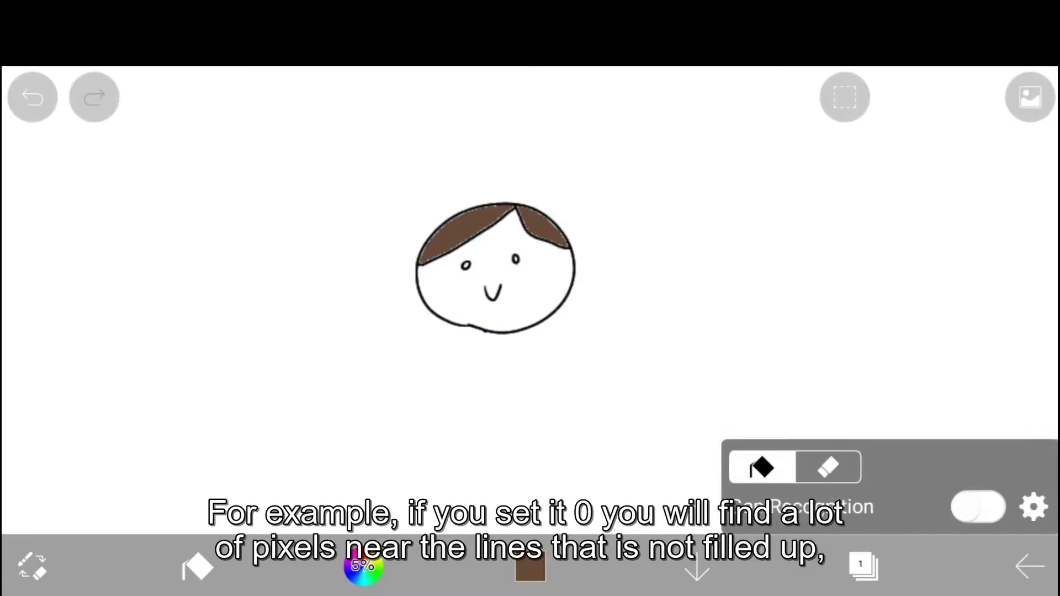
{"action": "scroll", "coordinate": [621, 215], "scroll_direction": "up", "scroll_amount": 5}
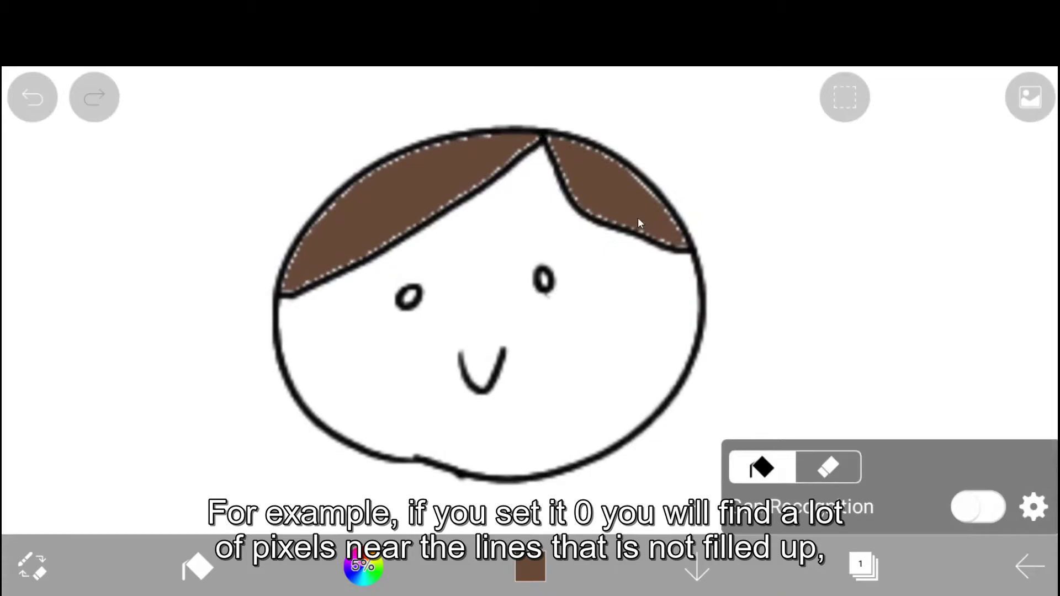
{"action": "left_click", "coordinate": [32, 97]}
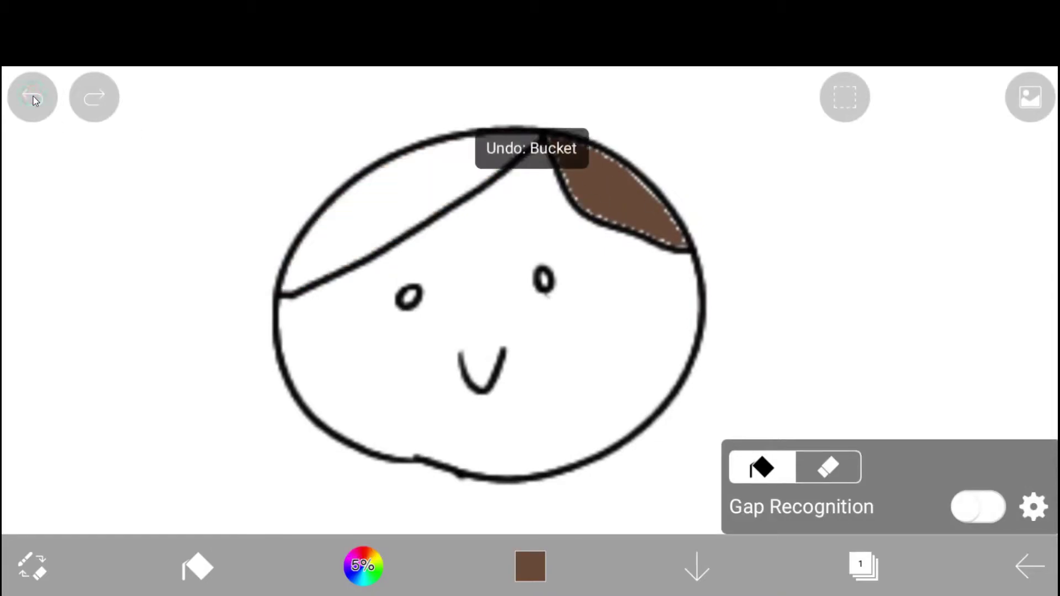
Raise the fill expansion to 4.0 and refill both hair regions brown.
{"action": "left_click", "coordinate": [32, 97]}
{"action": "left_click", "coordinate": [1032, 506]}
{"action": "left_click", "coordinate": [1040, 358]}
{"action": "left_click", "coordinate": [1040, 359]}
{"action": "left_click", "coordinate": [1030, 569]}
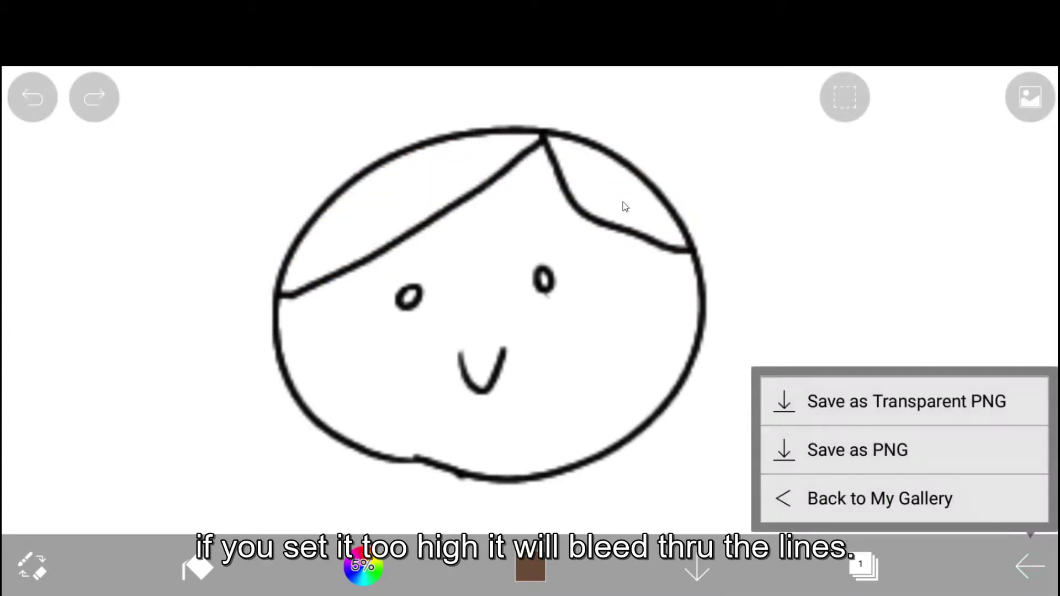
{"action": "left_click", "coordinate": [623, 201]}
{"action": "left_click", "coordinate": [622, 201]}
{"action": "left_click", "coordinate": [428, 183]}
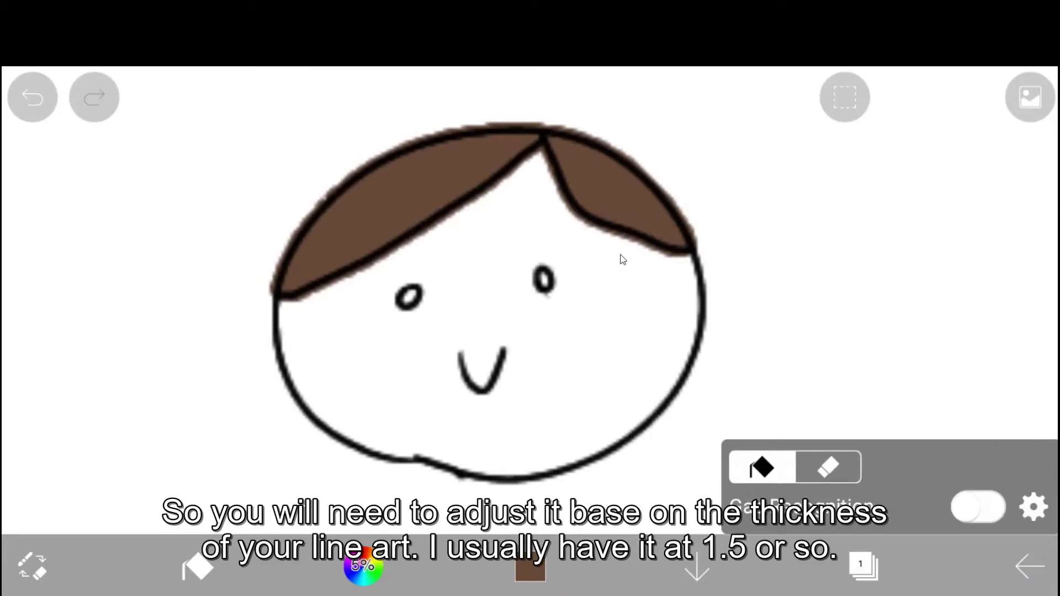
Undo the bleeding fills, set expansion to 1.5, and refill both hair regions brown.
{"action": "left_click", "coordinate": [32, 97]}
{"action": "left_click", "coordinate": [32, 97]}
{"action": "left_click", "coordinate": [1033, 506]}
{"action": "left_click", "coordinate": [1040, 359]}
{"action": "left_click", "coordinate": [1040, 358]}
{"action": "left_click", "coordinate": [1040, 359]}
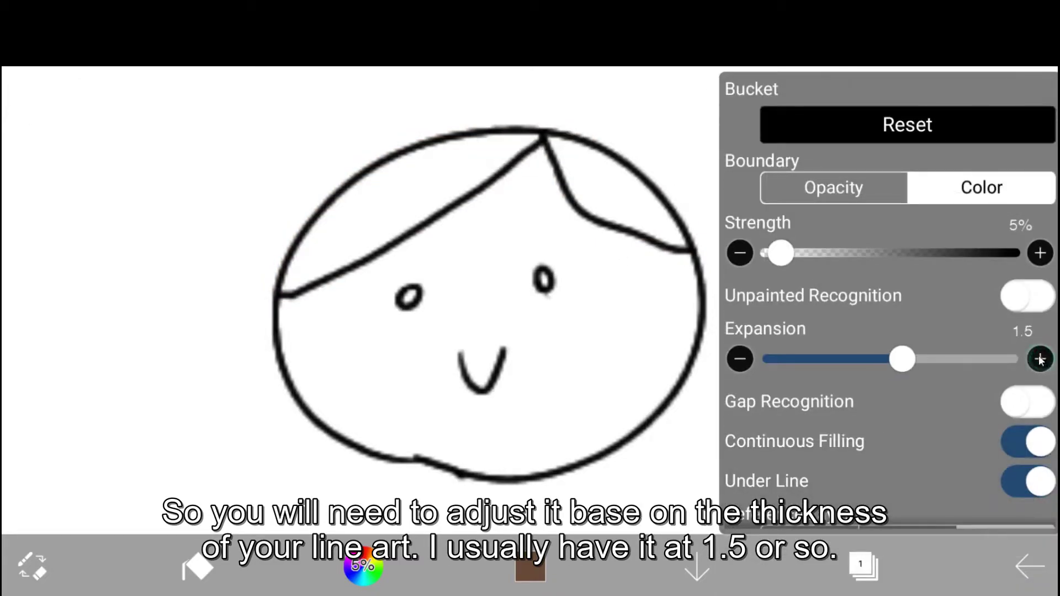
{"action": "left_click", "coordinate": [621, 195]}
{"action": "left_click", "coordinate": [621, 194]}
{"action": "left_click", "coordinate": [425, 183]}
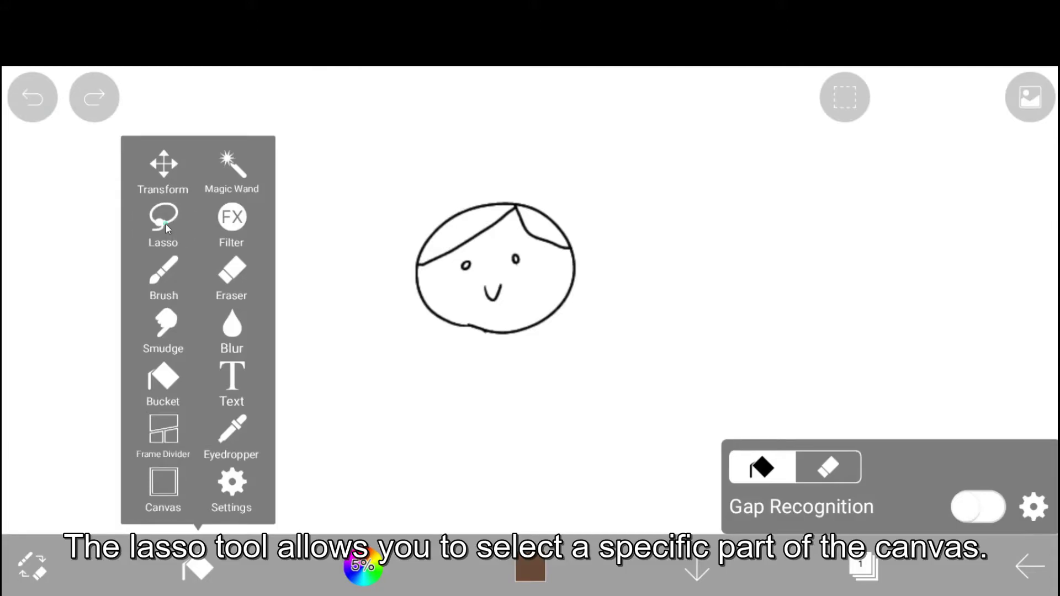
Switch to the lasso tool, loop loosely around the face, then clear the selection.
{"action": "left_click", "coordinate": [165, 224]}
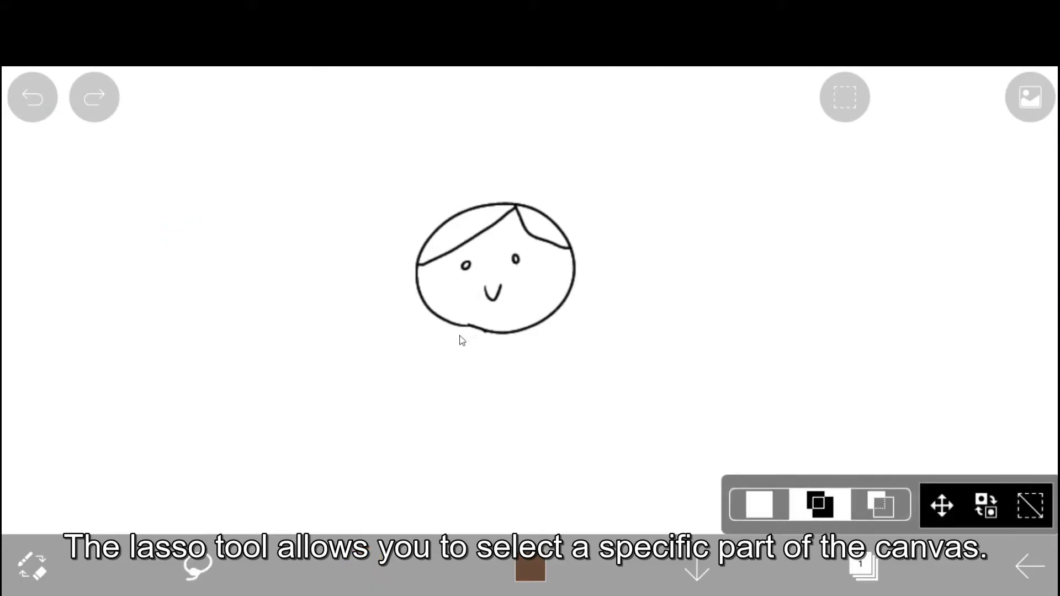
{"action": "mouse_move", "coordinate": [446, 355]}
{"action": "left_mouse_down"}
{"action": "mouse_move", "coordinate": [462, 147]}
{"action": "mouse_move", "coordinate": [572, 372]}
{"action": "mouse_move", "coordinate": [440, 359]}
{"action": "mouse_move", "coordinate": [436, 369]}
{"action": "left_mouse_up"}
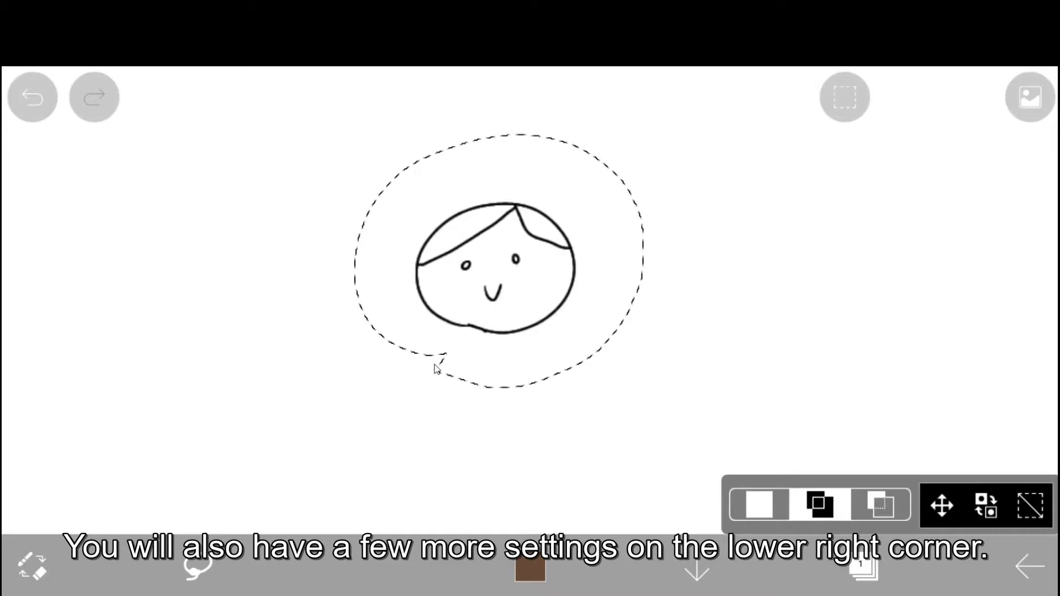
{"action": "left_click", "coordinate": [1030, 508]}
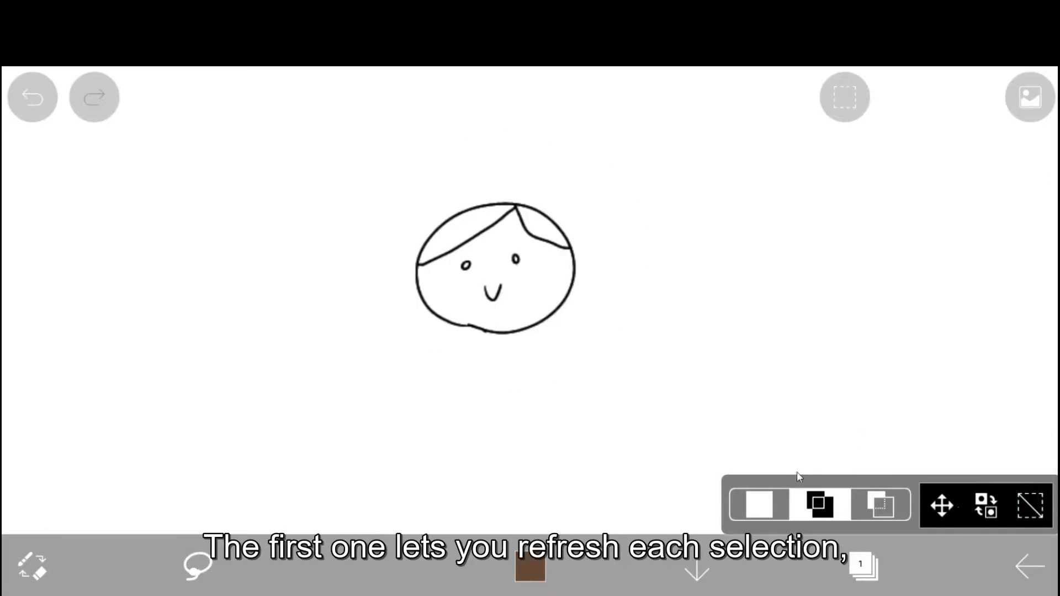
In New mode, lasso several replacing areas, ending with a loop around the face.
{"action": "left_click", "coordinate": [759, 504]}
{"action": "mouse_move", "coordinate": [425, 324]}
{"action": "left_mouse_down"}
{"action": "mouse_move", "coordinate": [475, 346]}
{"action": "mouse_move", "coordinate": [439, 360]}
{"action": "left_mouse_up"}
{"action": "left_click_drag", "start_coordinate": [520, 305], "coordinate": [552, 361]}
{"action": "mouse_move", "coordinate": [474, 168]}
{"action": "left_mouse_down"}
{"action": "mouse_move", "coordinate": [490, 350]}
{"action": "mouse_move", "coordinate": [570, 337]}
{"action": "left_mouse_up"}
In Add mode, build a selection encircling the face plus a lower-right tail loop.
{"action": "left_click", "coordinate": [819, 504]}
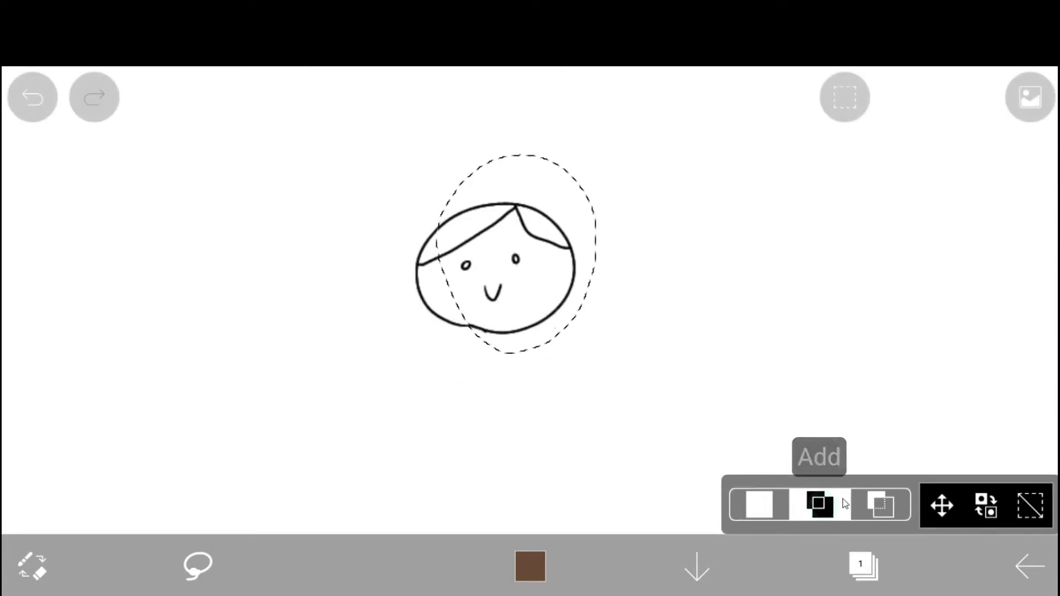
{"action": "left_click", "coordinate": [1031, 503]}
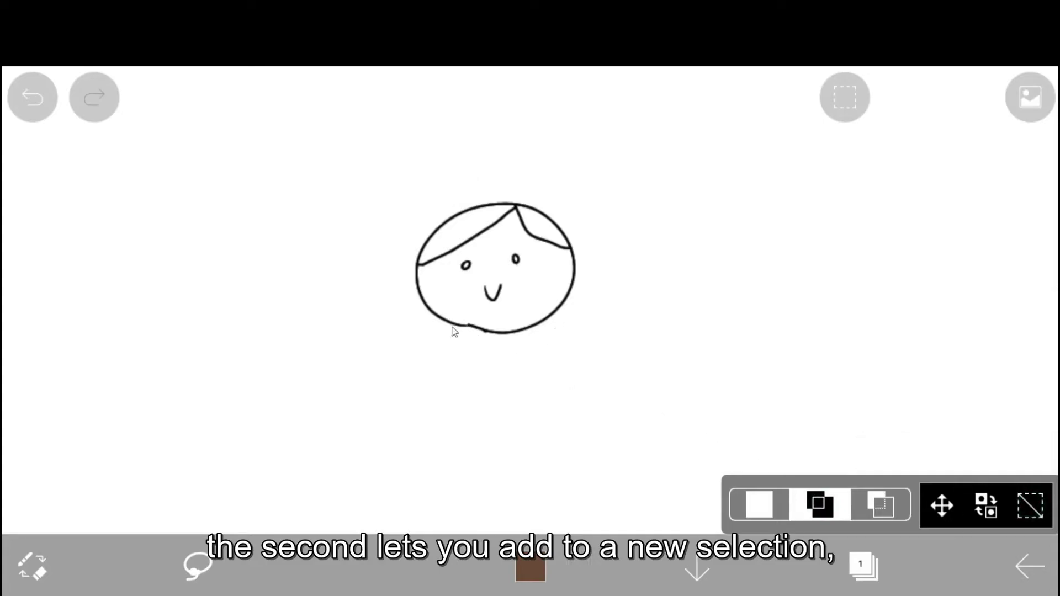
{"action": "mouse_move", "coordinate": [452, 330]}
{"action": "left_mouse_down"}
{"action": "mouse_move", "coordinate": [588, 310]}
{"action": "mouse_move", "coordinate": [480, 345]}
{"action": "left_mouse_up"}
{"action": "mouse_move", "coordinate": [426, 214]}
{"action": "left_mouse_down"}
{"action": "mouse_move", "coordinate": [565, 366]}
{"action": "mouse_move", "coordinate": [508, 412]}
{"action": "left_mouse_up"}
{"action": "mouse_move", "coordinate": [632, 330]}
{"action": "left_mouse_down"}
{"action": "mouse_move", "coordinate": [651, 395]}
{"action": "mouse_move", "coordinate": [594, 367]}
{"action": "left_mouse_up"}
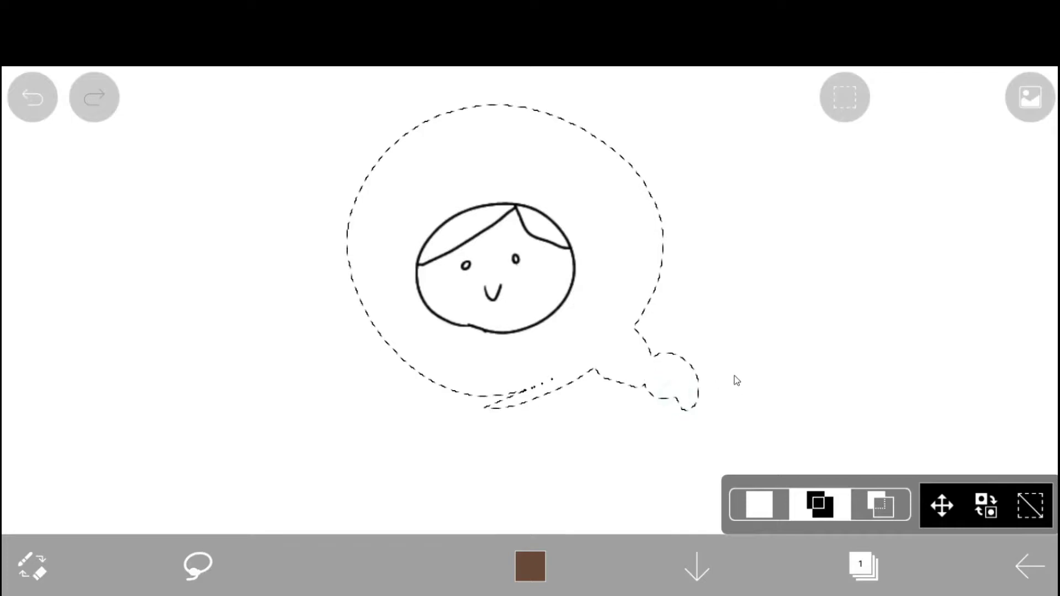
Subtract a bite from the selection's right side, invert it, then remove the selection.
{"action": "left_click", "coordinate": [878, 504]}
{"action": "left_click_drag", "start_coordinate": [662, 306], "coordinate": [702, 306]}
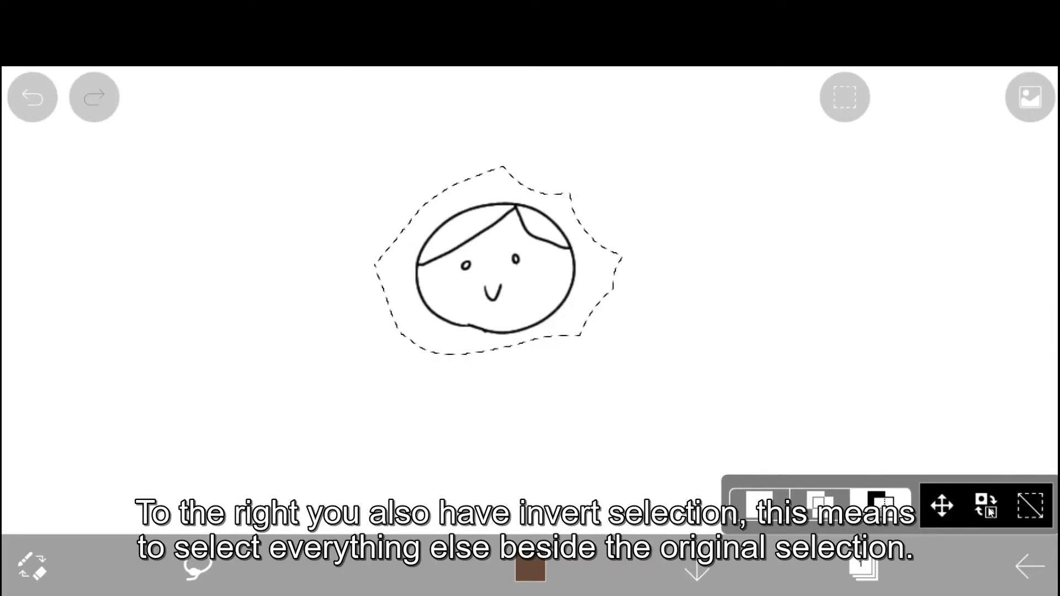
{"action": "left_click", "coordinate": [1030, 506]}
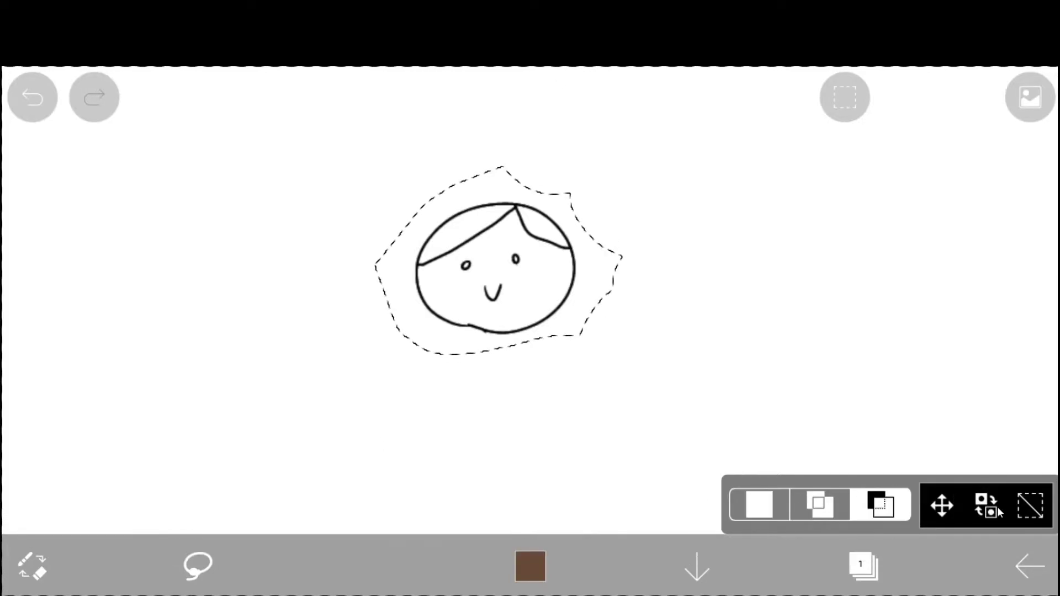
{"action": "left_click", "coordinate": [1031, 506]}
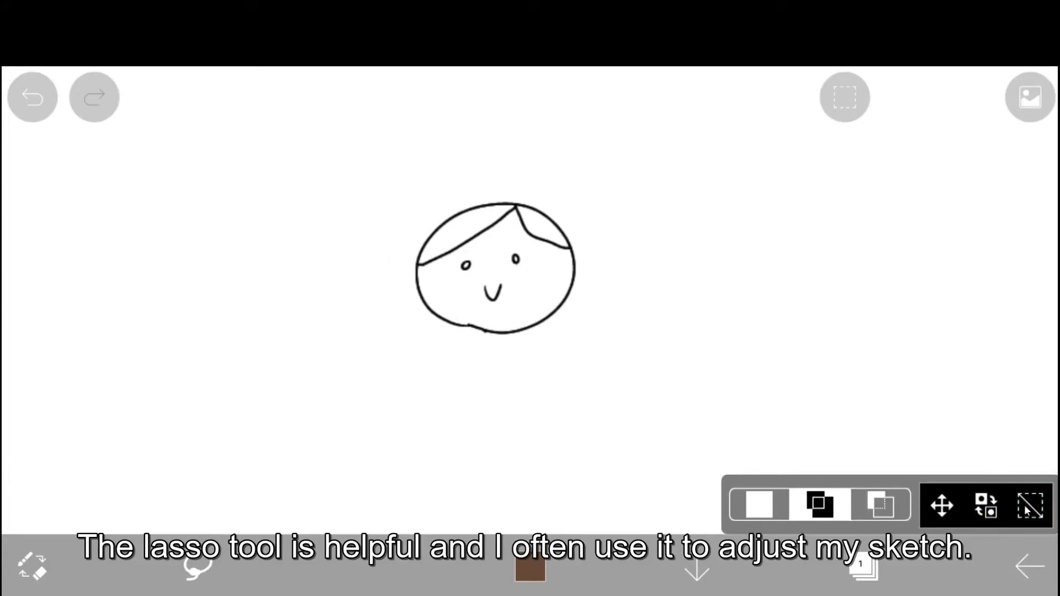
Lasso the left eye, nudge it slightly right and up with Transform, then clear the selection.
{"action": "left_click", "coordinate": [770, 506]}
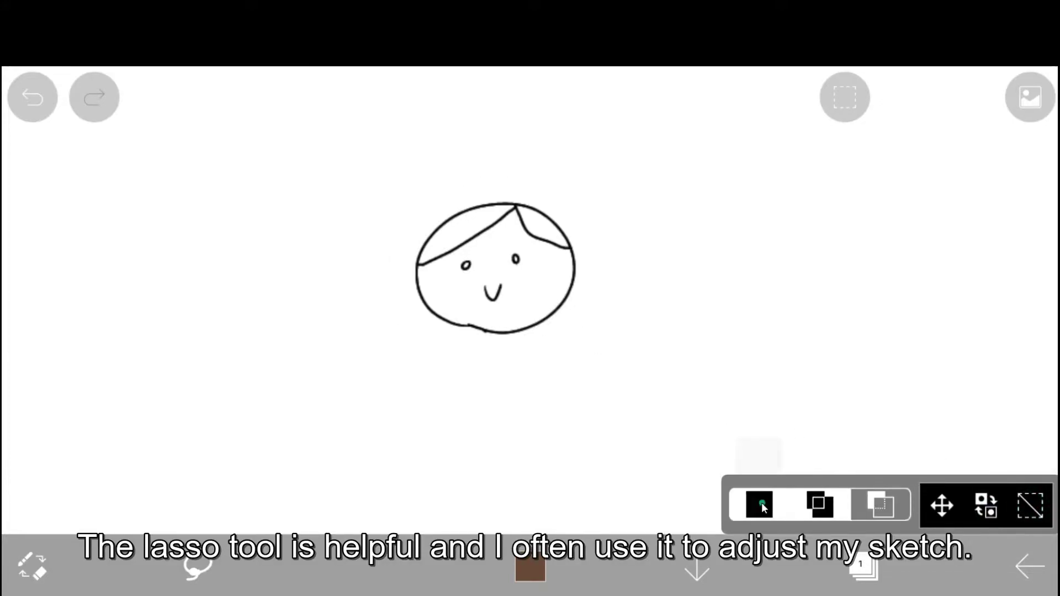
{"action": "mouse_move", "coordinate": [471, 276]}
{"action": "left_mouse_down"}
{"action": "mouse_move", "coordinate": [451, 263]}
{"action": "mouse_move", "coordinate": [474, 269]}
{"action": "left_mouse_up"}
{"action": "left_click", "coordinate": [941, 505]}
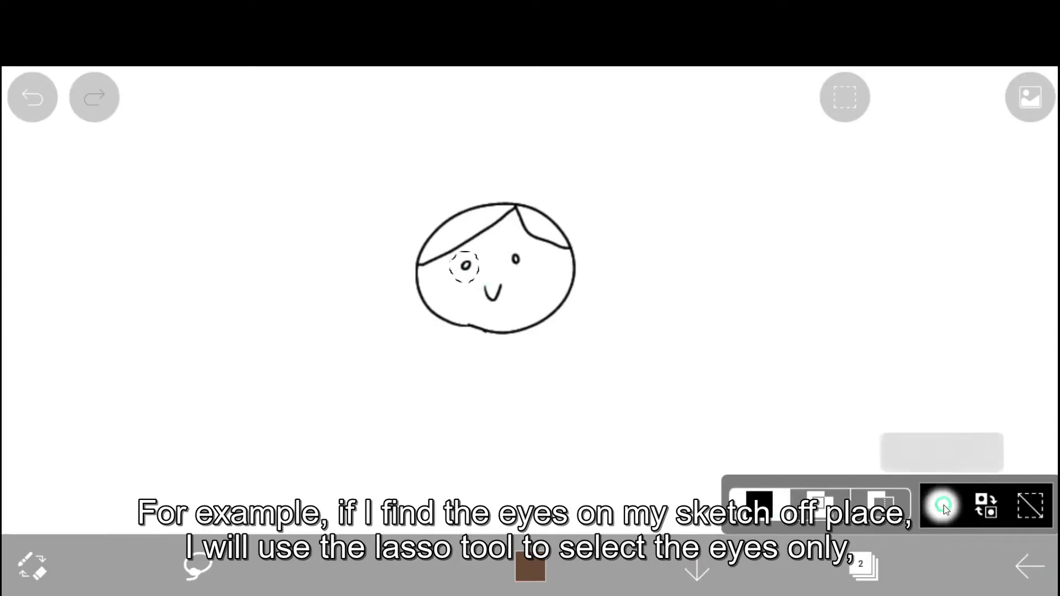
{"action": "mouse_move", "coordinate": [473, 269]}
{"action": "left_mouse_down"}
{"action": "mouse_move", "coordinate": [464, 271]}
{"action": "mouse_move", "coordinate": [481, 260]}
{"action": "mouse_move", "coordinate": [463, 263]}
{"action": "mouse_move", "coordinate": [493, 262]}
{"action": "mouse_move", "coordinate": [472, 262]}
{"action": "left_mouse_up"}
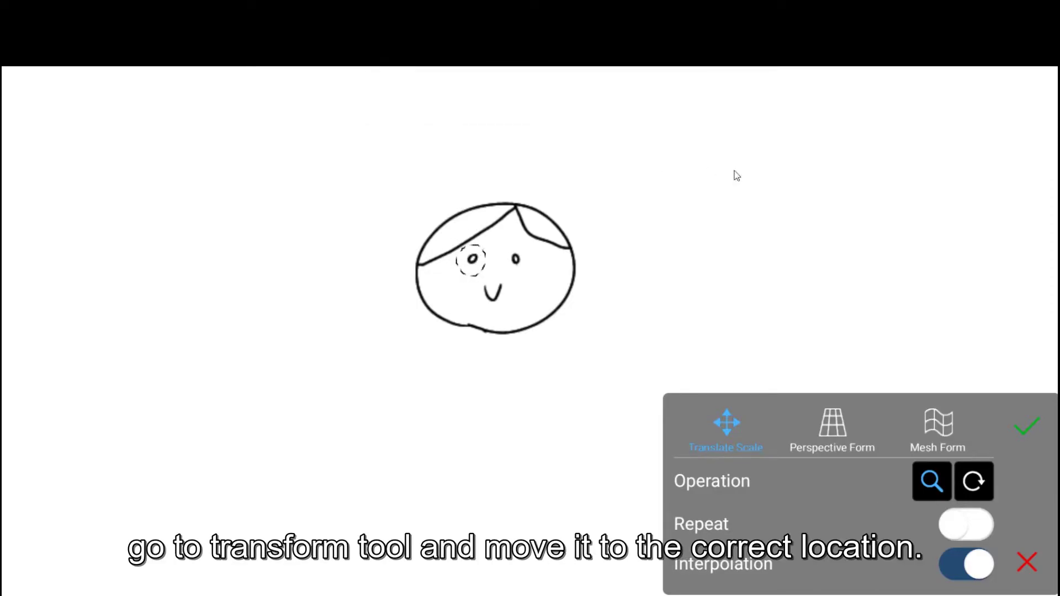
{"action": "left_click", "coordinate": [1029, 429]}
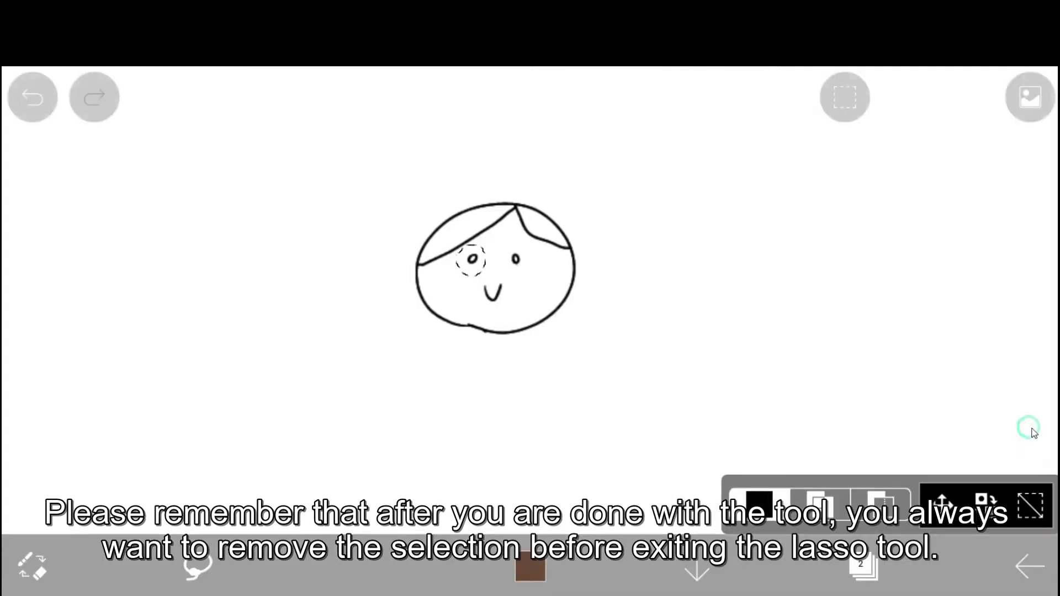
{"action": "left_click", "coordinate": [1030, 504]}
{"action": "left_click", "coordinate": [201, 568]}
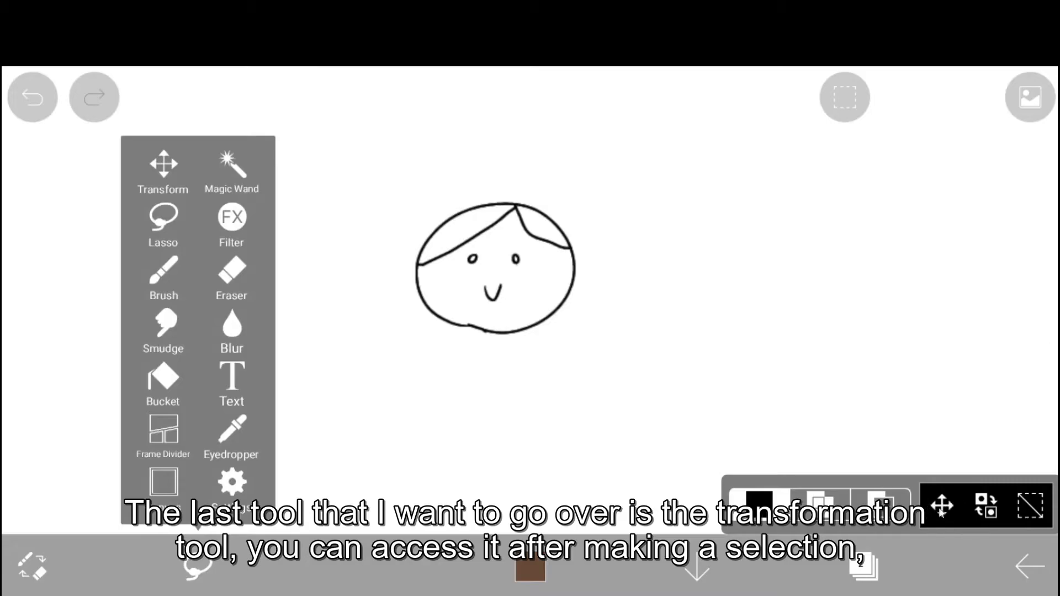
Transform the whole layer, moving the face around and enlarging it to 205%.
{"action": "left_click", "coordinate": [163, 168]}
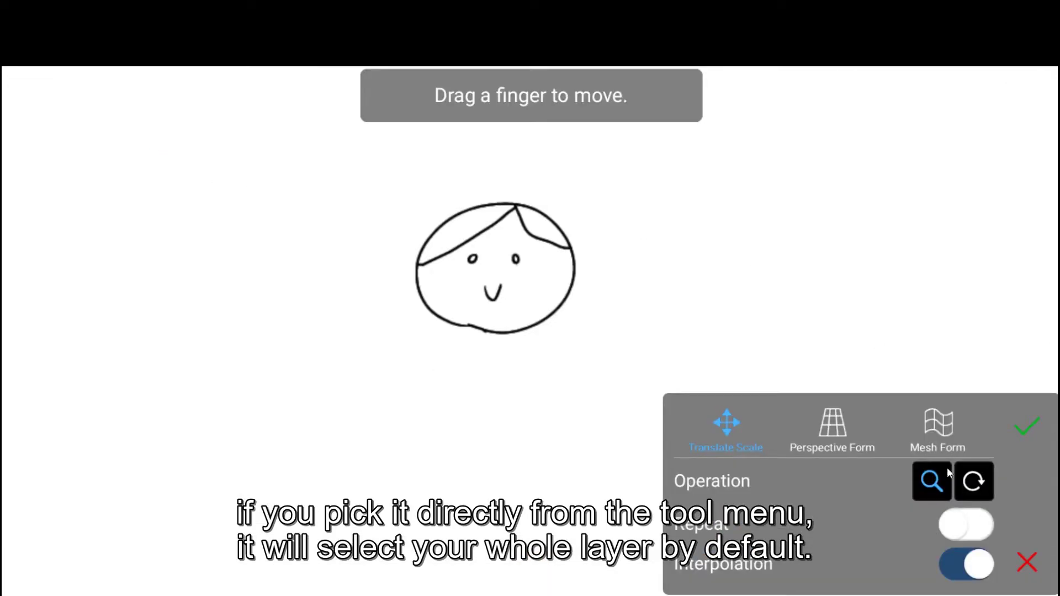
{"action": "left_click", "coordinate": [943, 488]}
{"action": "mouse_move", "coordinate": [559, 307]}
{"action": "left_mouse_down"}
{"action": "mouse_move", "coordinate": [552, 325]}
{"action": "mouse_move", "coordinate": [502, 344]}
{"action": "mouse_move", "coordinate": [566, 410]}
{"action": "mouse_move", "coordinate": [576, 362]}
{"action": "left_mouse_up"}
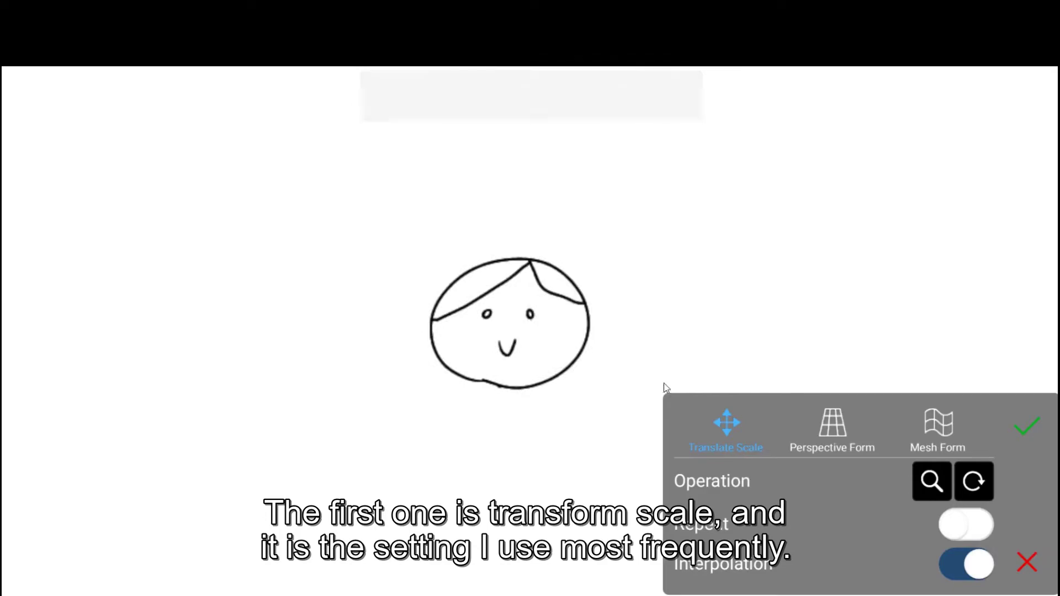
{"action": "left_click", "coordinate": [931, 482]}
{"action": "left_click_drag", "start_coordinate": [587, 402], "coordinate": [522, 362]}
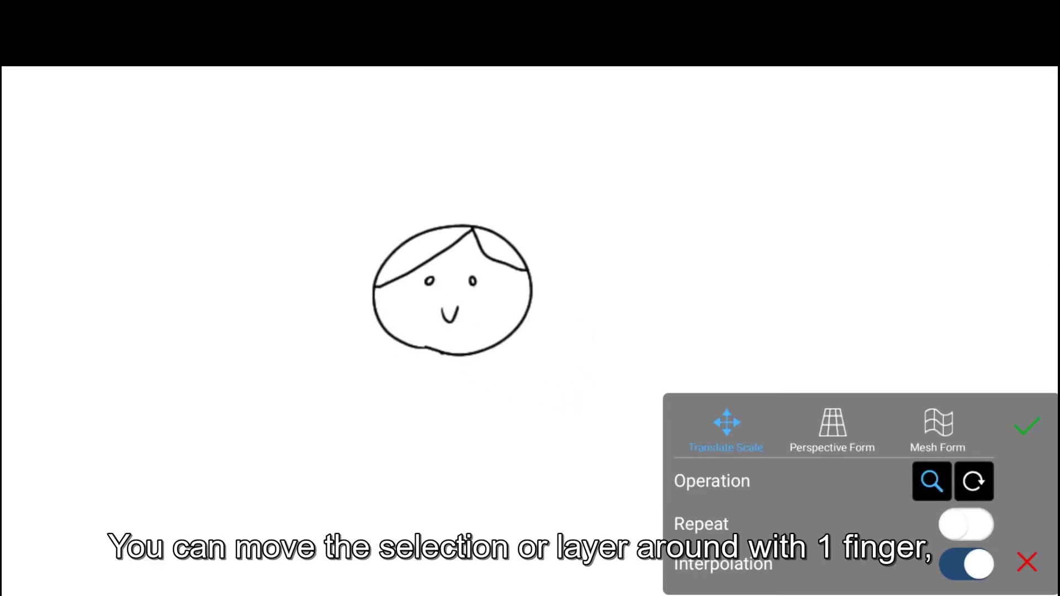
{"action": "mouse_move", "coordinate": [552, 305]}
{"action": "left_mouse_down"}
{"action": "mouse_move", "coordinate": [574, 308]}
{"action": "mouse_move", "coordinate": [482, 322]}
{"action": "mouse_move", "coordinate": [574, 313]}
{"action": "mouse_move", "coordinate": [572, 302]}
{"action": "left_mouse_up"}
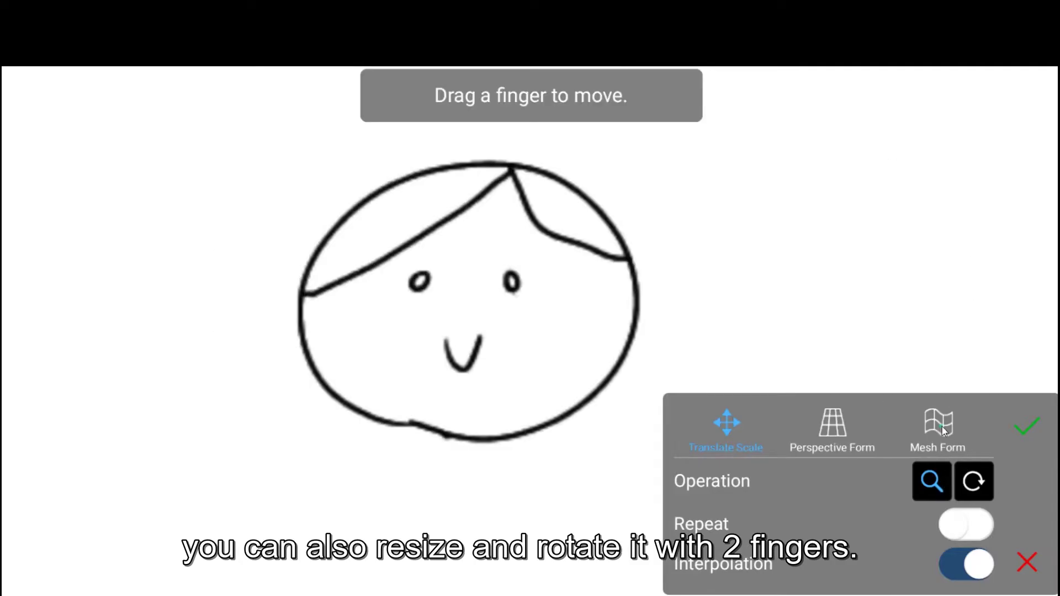
Nudge the bottom-right grid handle with Mesh Form and apply the transformation.
{"action": "left_click", "coordinate": [938, 426]}
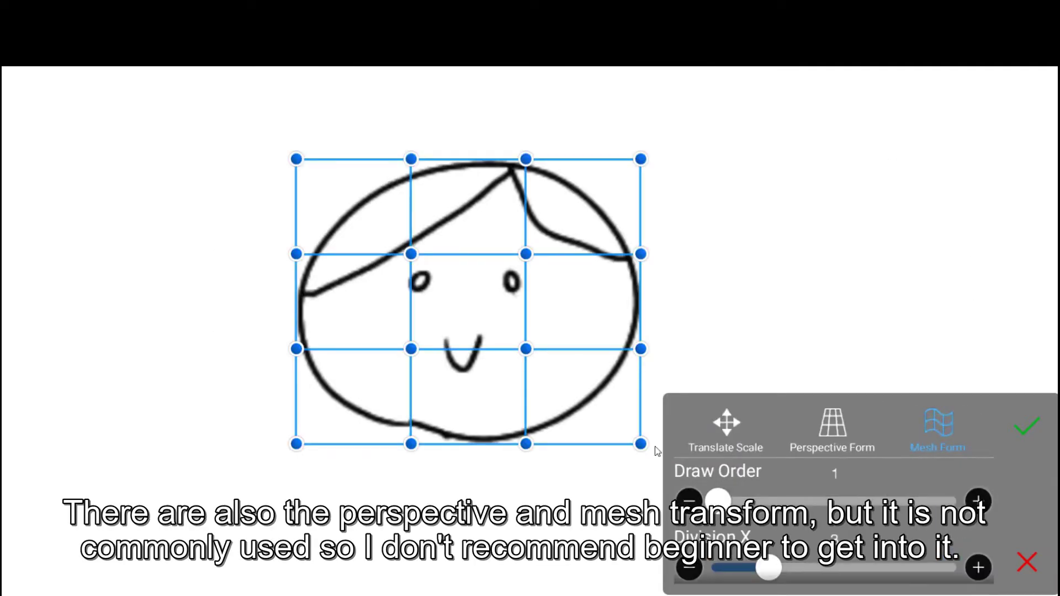
{"action": "mouse_move", "coordinate": [641, 445]}
{"action": "left_mouse_down"}
{"action": "mouse_move", "coordinate": [621, 415]}
{"action": "mouse_move", "coordinate": [647, 456]}
{"action": "mouse_move", "coordinate": [647, 417]}
{"action": "mouse_move", "coordinate": [633, 437]}
{"action": "left_mouse_up"}
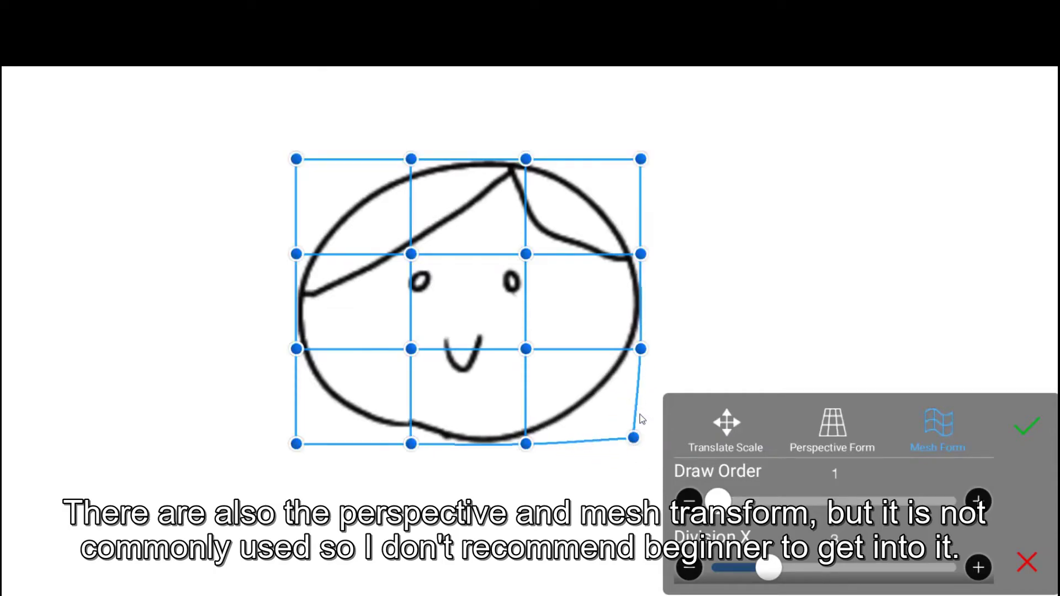
{"action": "left_click", "coordinate": [1027, 427]}
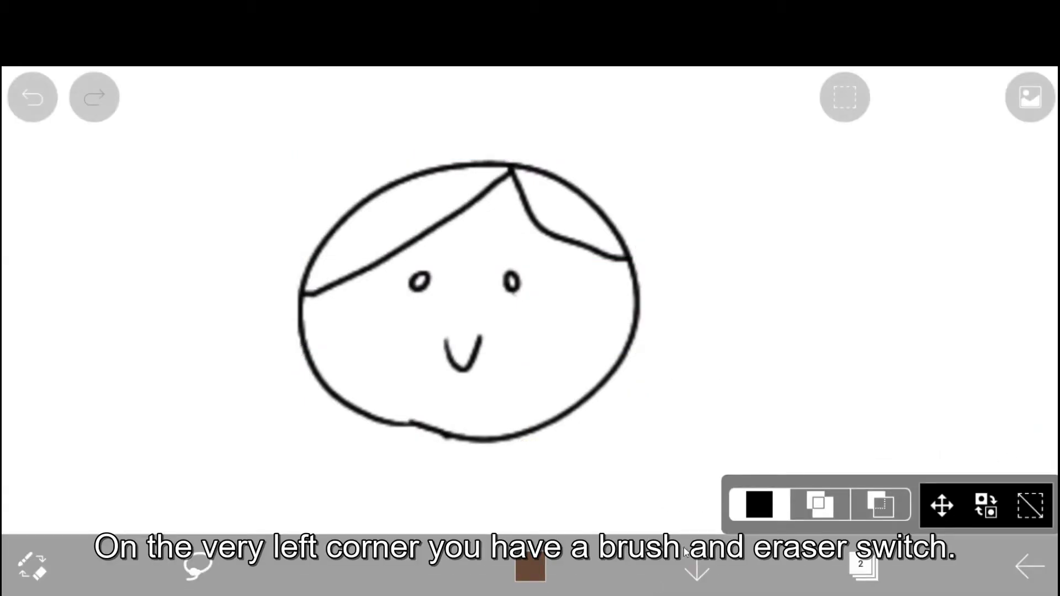
Toggle between brush and eraser, drawing a brown test stroke left of the face, ending on the brush.
{"action": "left_click", "coordinate": [32, 566]}
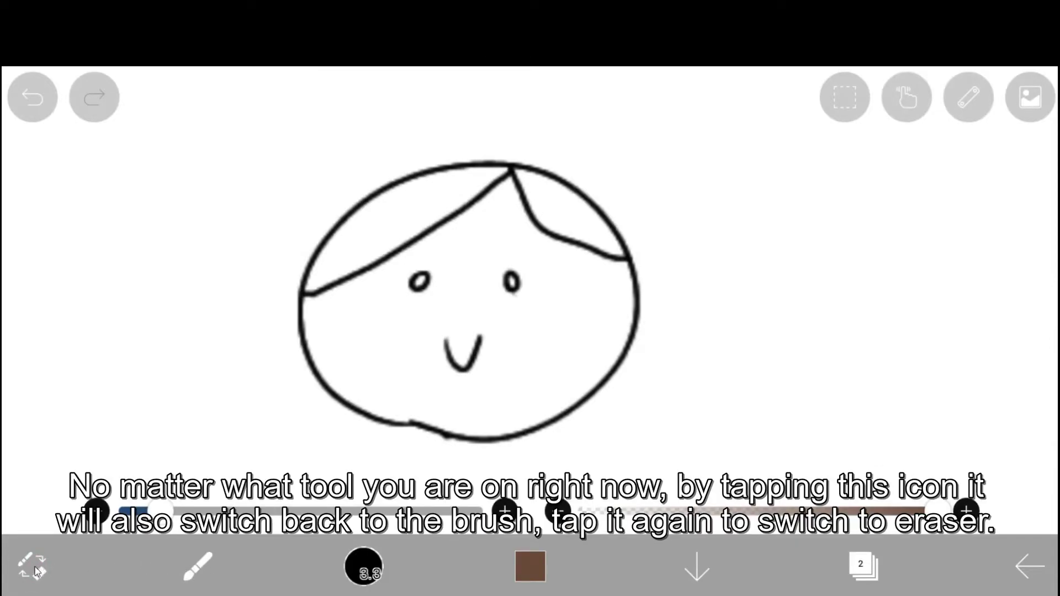
{"action": "left_click", "coordinate": [34, 569]}
{"action": "left_click", "coordinate": [33, 566]}
{"action": "mouse_move", "coordinate": [293, 398]}
{"action": "left_mouse_down"}
{"action": "mouse_move", "coordinate": [263, 434]}
{"action": "mouse_move", "coordinate": [276, 439]}
{"action": "mouse_move", "coordinate": [267, 425]}
{"action": "mouse_move", "coordinate": [281, 387]}
{"action": "left_mouse_up"}
{"action": "left_click", "coordinate": [35, 568]}
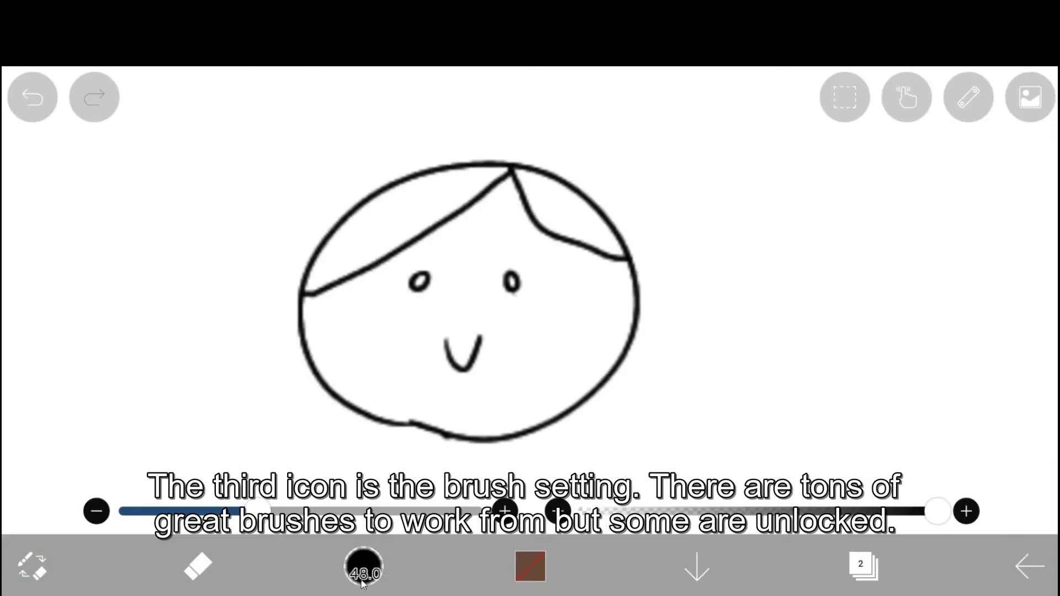
{"action": "left_click", "coordinate": [34, 567]}
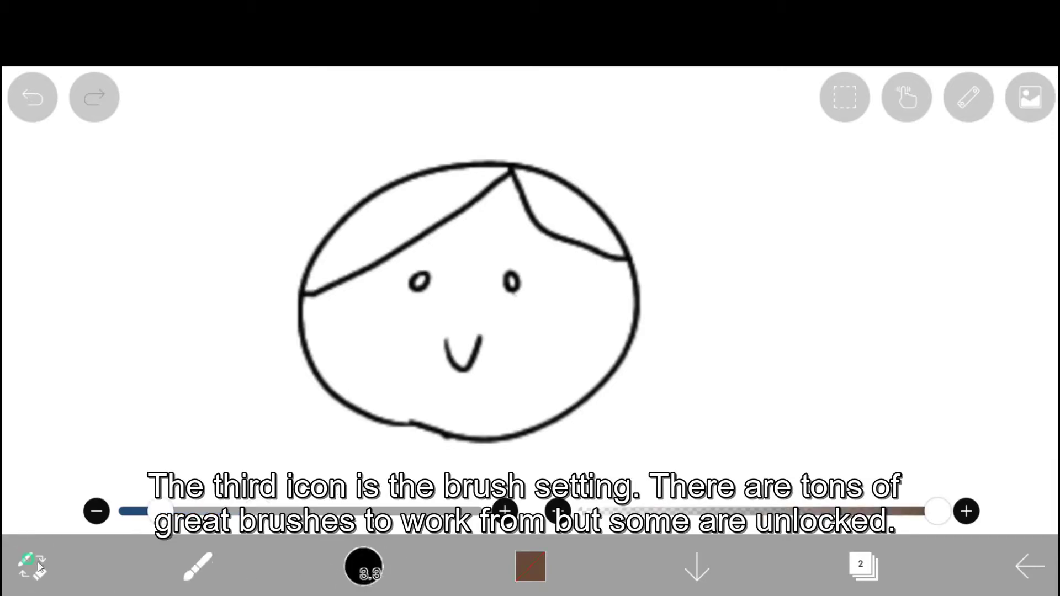
{"action": "left_click", "coordinate": [364, 568]}
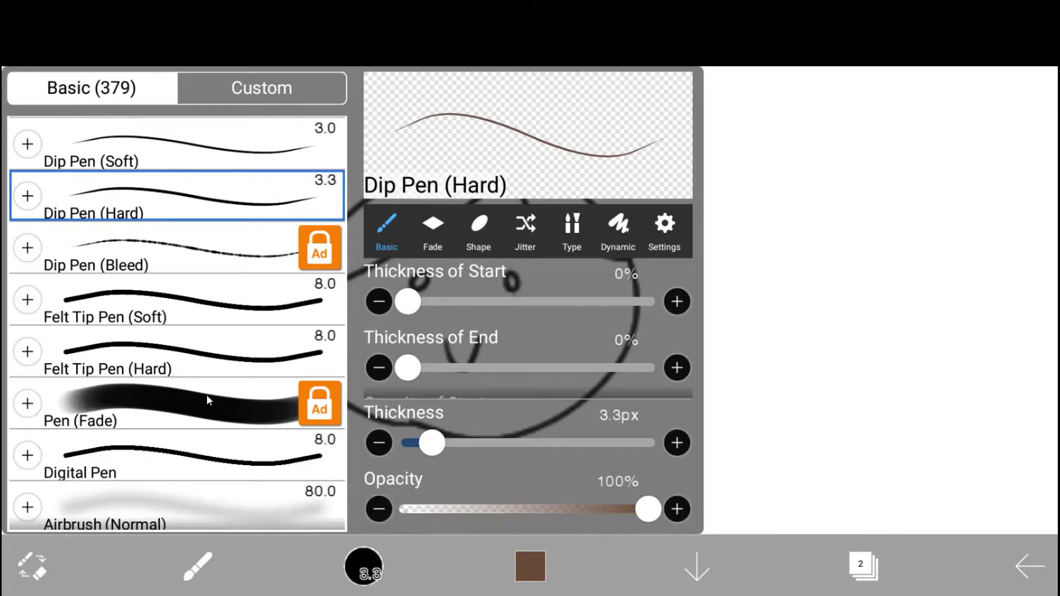
{"action": "scroll", "coordinate": [206, 395], "scroll_direction": "down", "scroll_amount": 3}
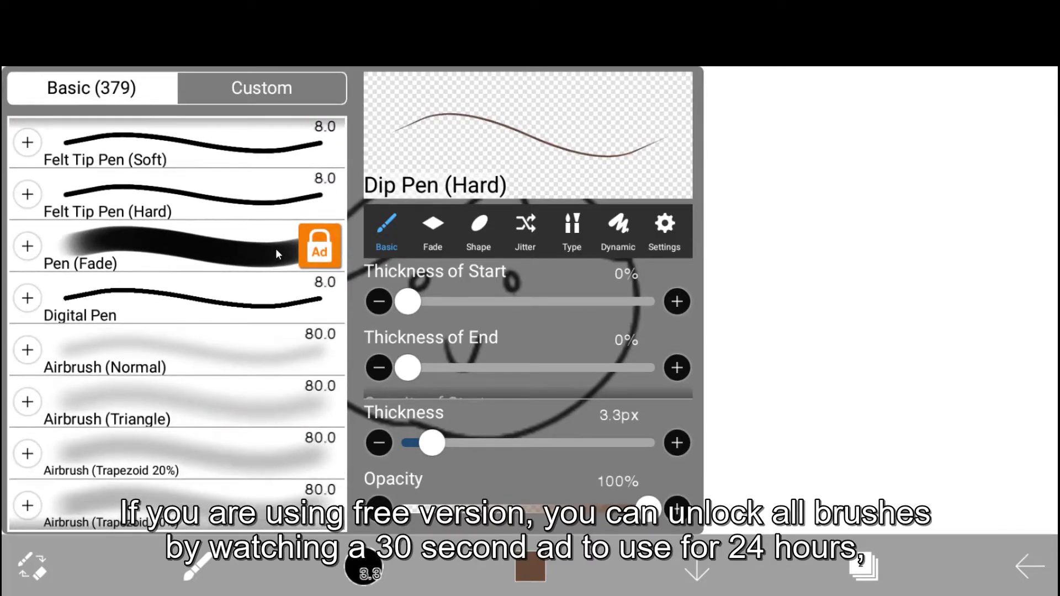
{"action": "left_click", "coordinate": [273, 248]}
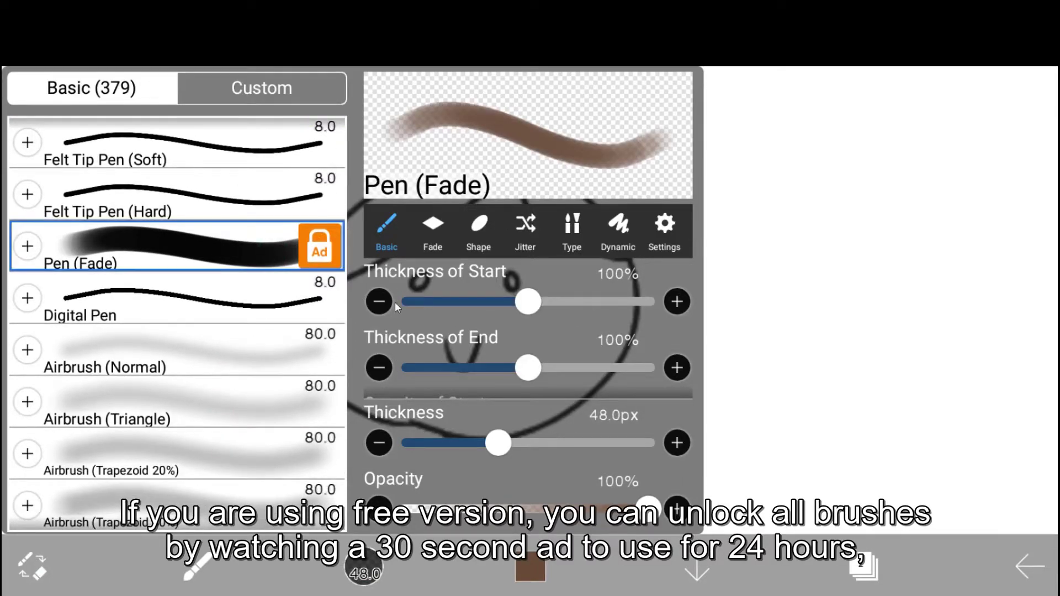
{"action": "left_click_drag", "start_coordinate": [248, 466], "coordinate": [267, 319]}
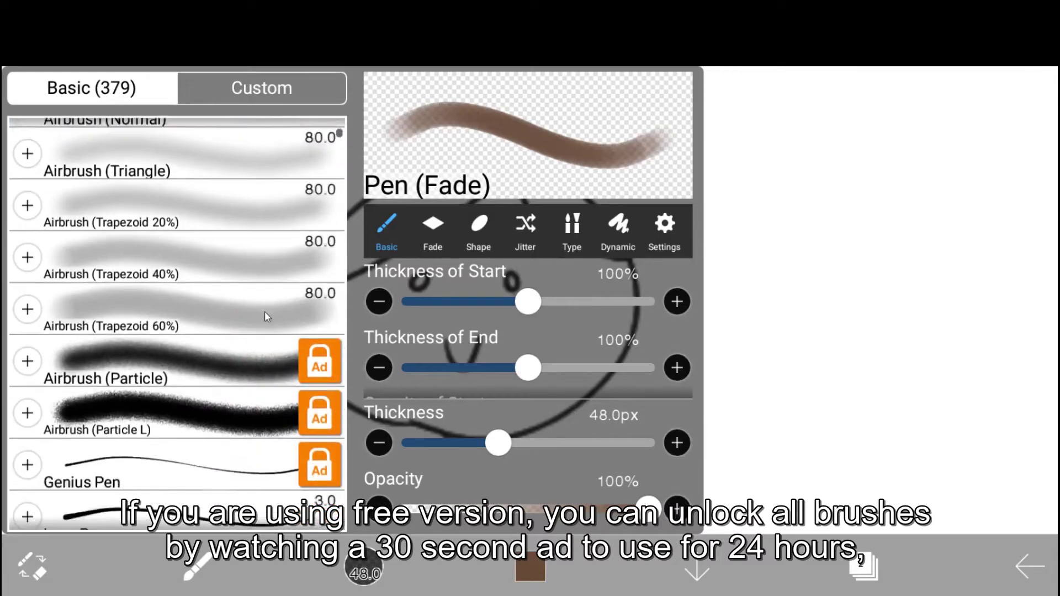
{"action": "left_click_drag", "start_coordinate": [246, 465], "coordinate": [272, 181]}
{"action": "left_click_drag", "start_coordinate": [249, 371], "coordinate": [208, 451]}
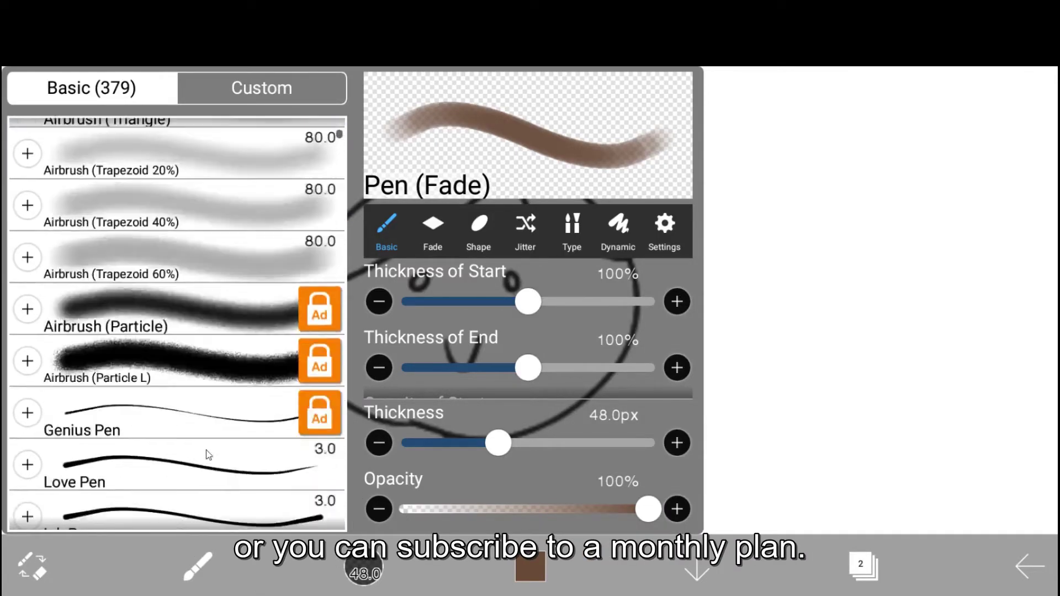
{"action": "left_click_drag", "start_coordinate": [222, 255], "coordinate": [220, 339]}
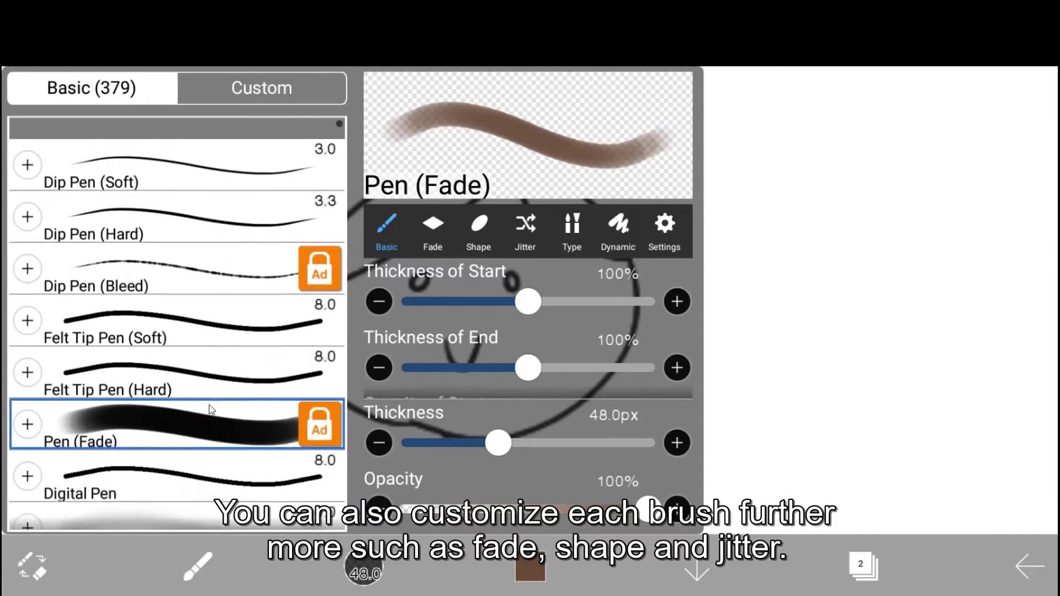
{"action": "left_click", "coordinate": [262, 215]}
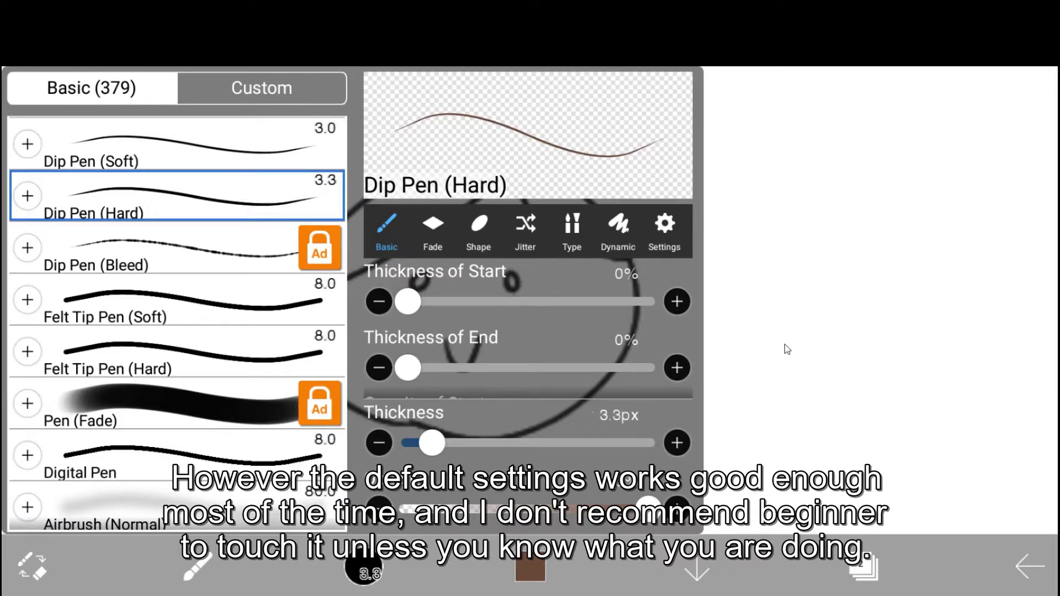
{"action": "left_click", "coordinate": [664, 231]}
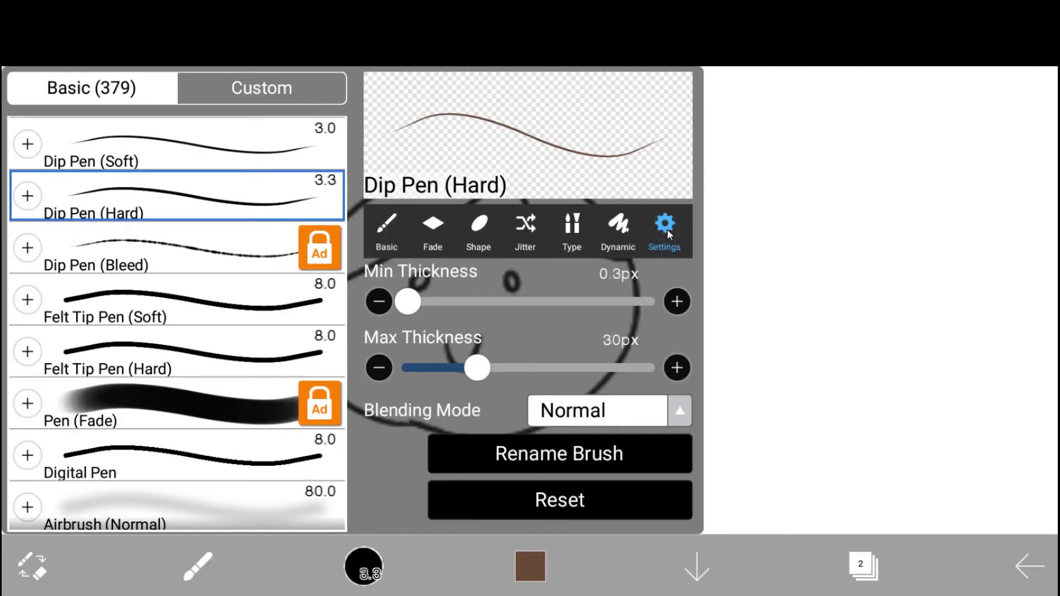
Pick an olive yellow (RGB 215, 212, 36) using the hue ring and shade square.
{"action": "left_click", "coordinate": [743, 284]}
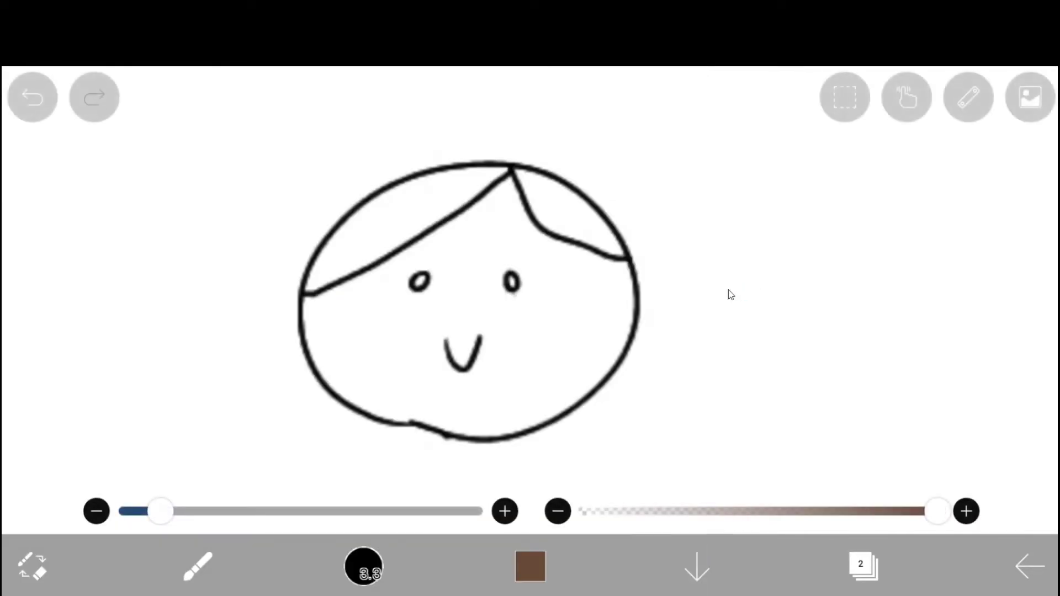
{"action": "left_click", "coordinate": [531, 566]}
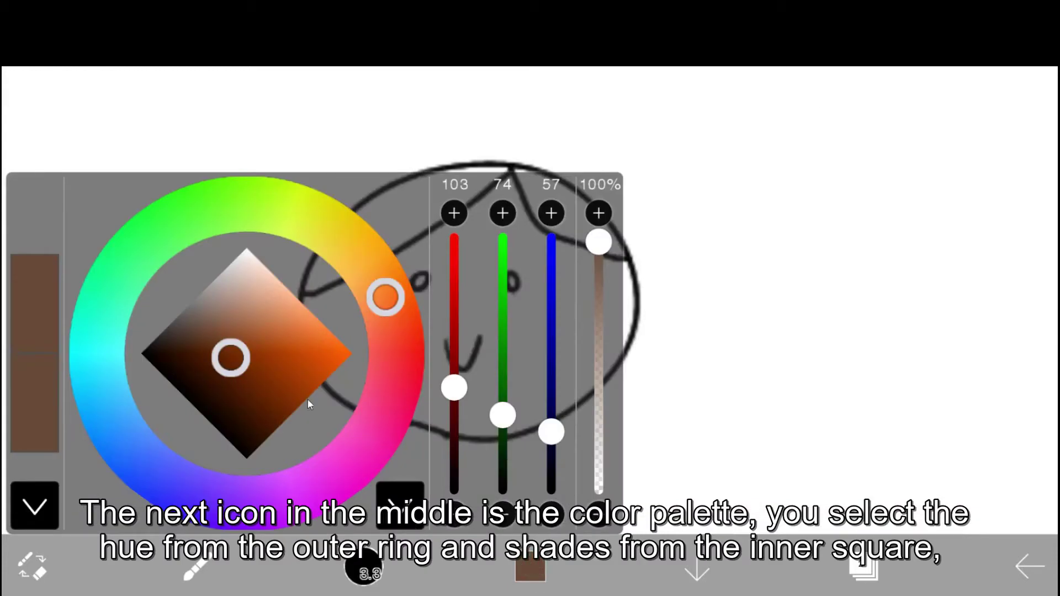
{"action": "left_click_drag", "start_coordinate": [385, 298], "coordinate": [378, 359]}
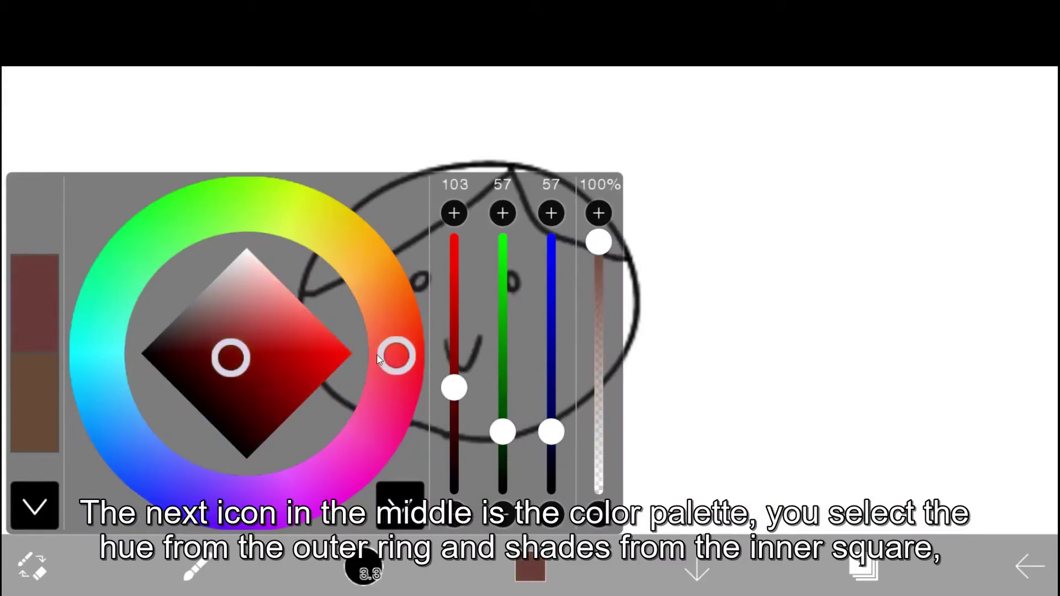
{"action": "left_click_drag", "start_coordinate": [234, 356], "coordinate": [307, 303]}
{"action": "left_click_drag", "start_coordinate": [396, 353], "coordinate": [322, 223]}
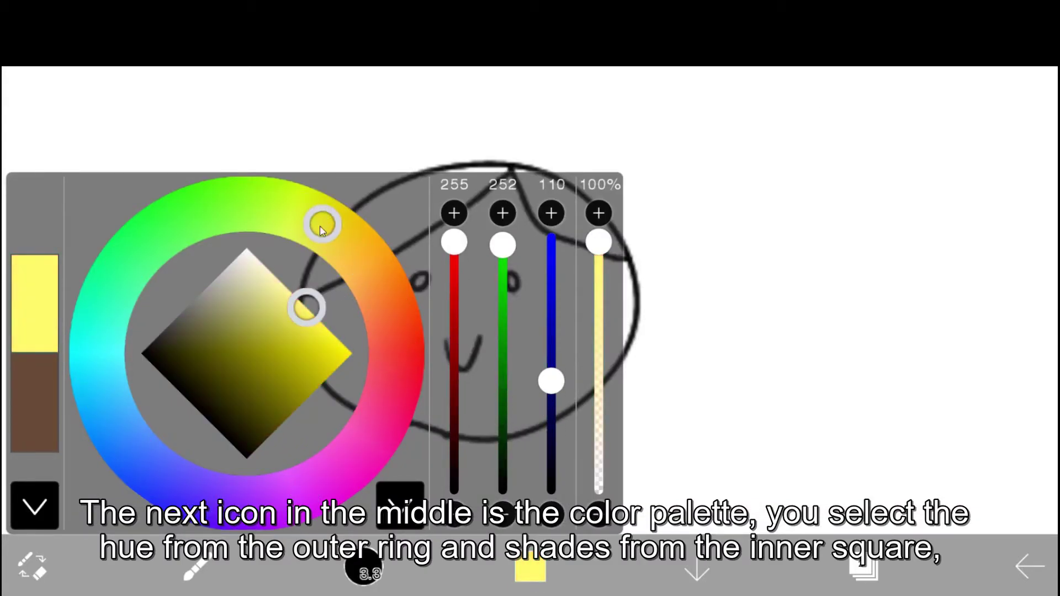
{"action": "left_click_drag", "start_coordinate": [305, 307], "coordinate": [300, 339]}
{"action": "left_click_drag", "start_coordinate": [311, 375], "coordinate": [338, 339]}
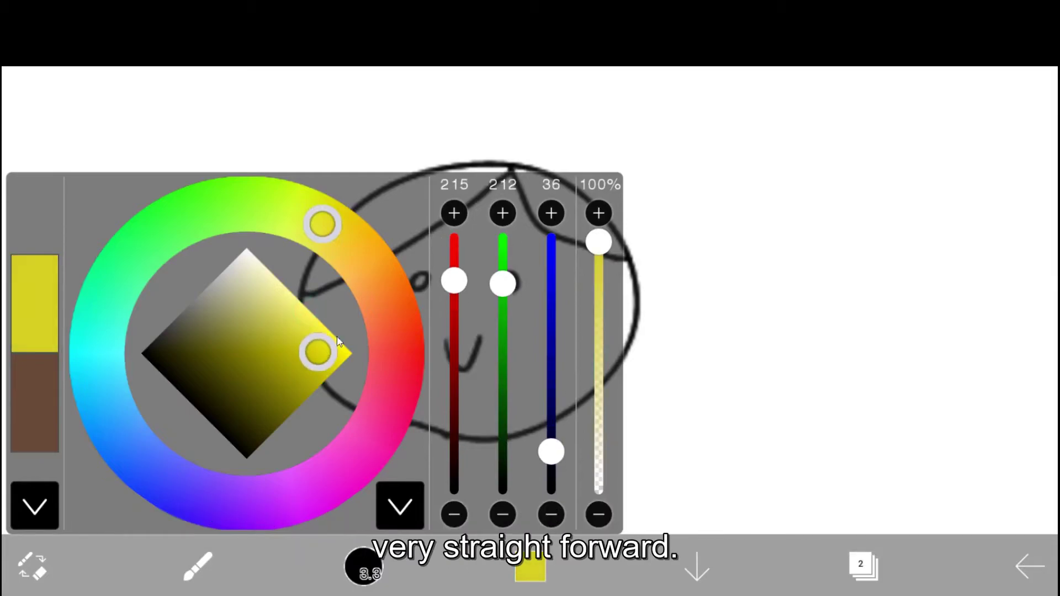
{"action": "left_click", "coordinate": [40, 508]}
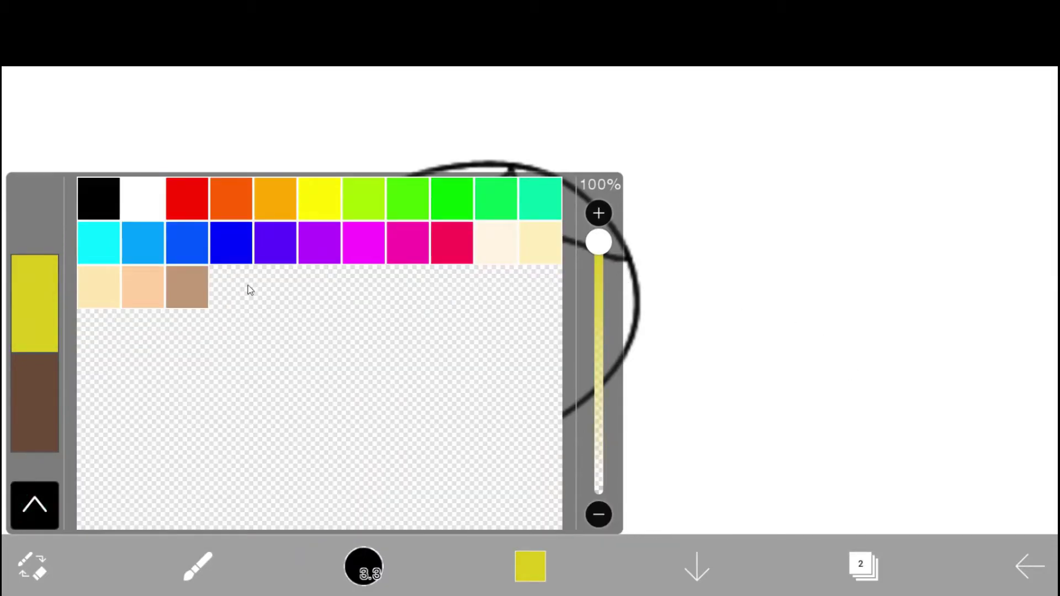
{"action": "left_click", "coordinate": [36, 505]}
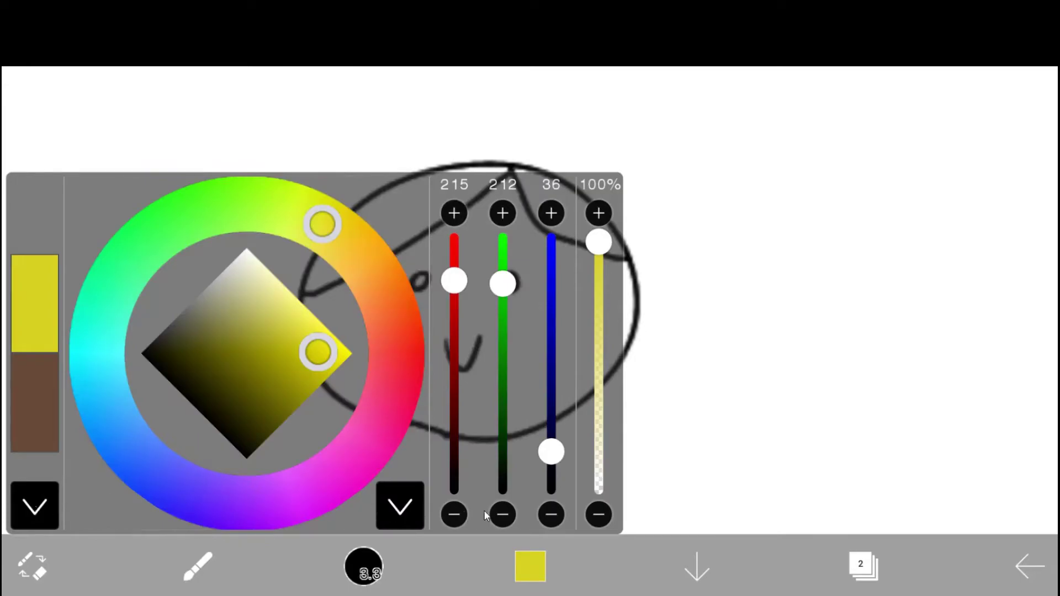
Draw yellow test strokes beside the face at brush size about 23, then at 3.8.
{"action": "left_click", "coordinate": [534, 568]}
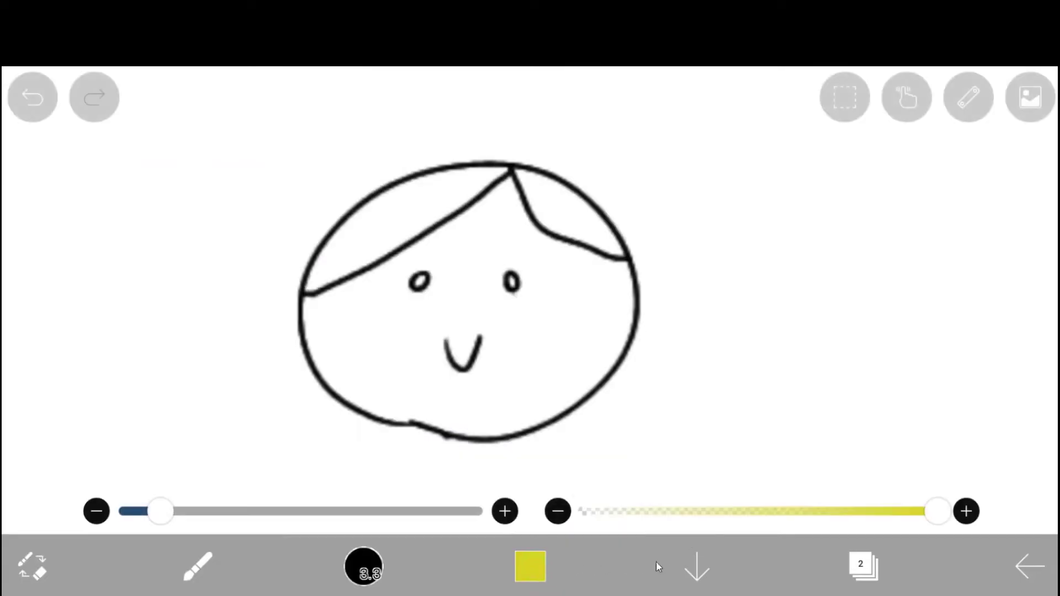
{"action": "left_click", "coordinate": [700, 573]}
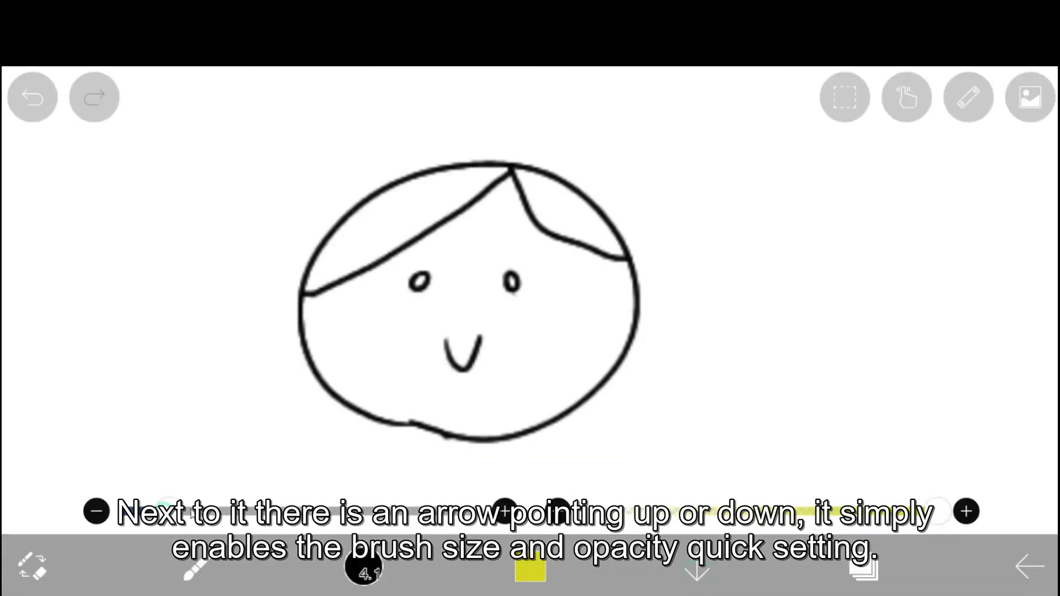
{"action": "left_click_drag", "start_coordinate": [171, 468], "coordinate": [348, 468]}
{"action": "left_click_drag", "start_coordinate": [762, 282], "coordinate": [770, 378]}
{"action": "left_click_drag", "start_coordinate": [279, 467], "coordinate": [378, 466]}
{"action": "mouse_move", "coordinate": [172, 255]}
{"action": "left_mouse_down"}
{"action": "mouse_move", "coordinate": [188, 371]}
{"action": "mouse_move", "coordinate": [220, 411]}
{"action": "left_mouse_up"}
{"action": "left_click_drag", "start_coordinate": [394, 510], "coordinate": [166, 510]}
{"action": "mouse_move", "coordinate": [219, 271]}
{"action": "left_mouse_down"}
{"action": "mouse_move", "coordinate": [229, 325]}
{"action": "mouse_move", "coordinate": [275, 381]}
{"action": "left_mouse_up"}
Lower the brush opacity, draw lighter yellow zigzags, and hide then show the quick sliders.
{"action": "left_click_drag", "start_coordinate": [938, 510], "coordinate": [765, 516]}
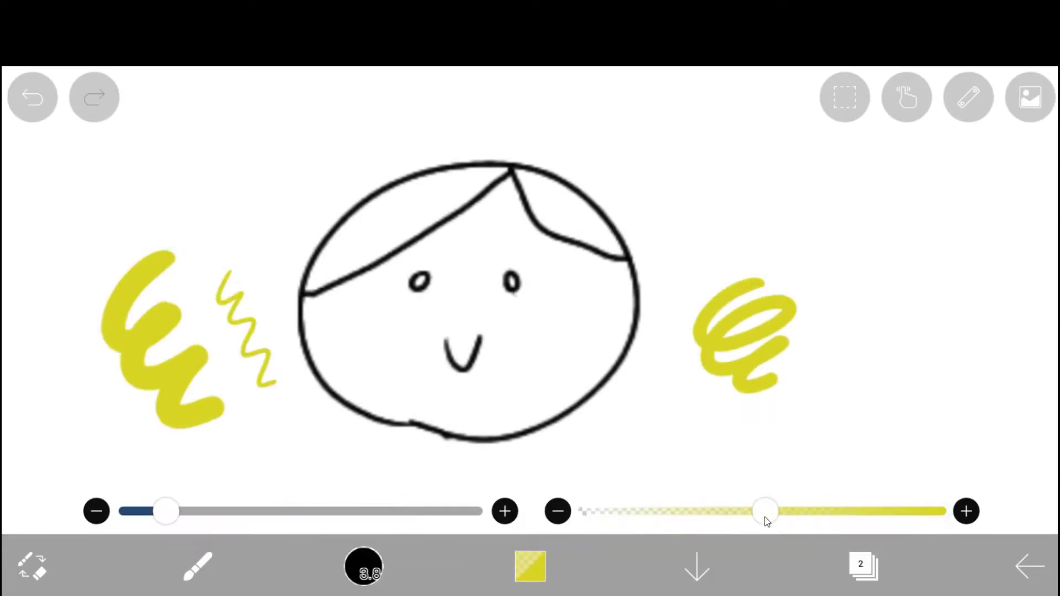
{"action": "left_click_drag", "start_coordinate": [251, 260], "coordinate": [290, 362]}
{"action": "left_click_drag", "start_coordinate": [764, 511], "coordinate": [660, 511]}
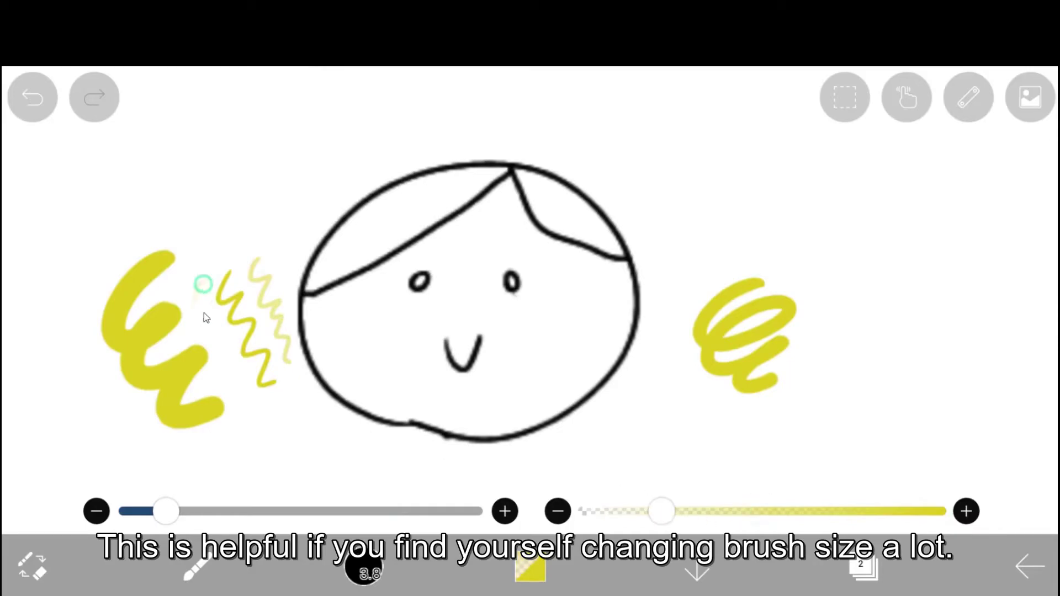
{"action": "left_click_drag", "start_coordinate": [205, 317], "coordinate": [239, 391]}
{"action": "left_click", "coordinate": [697, 571]}
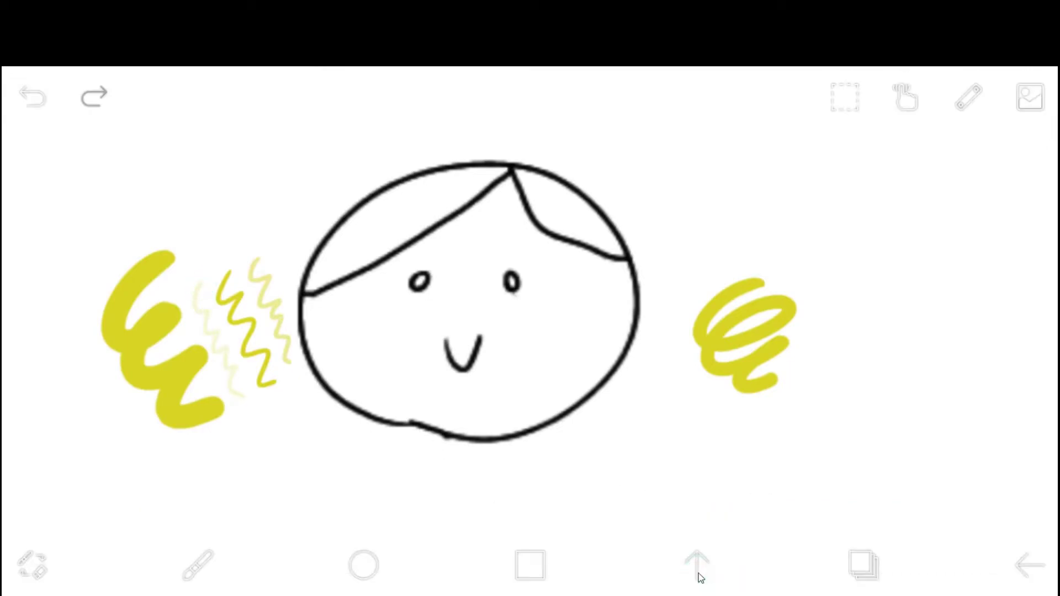
{"action": "left_click", "coordinate": [698, 571]}
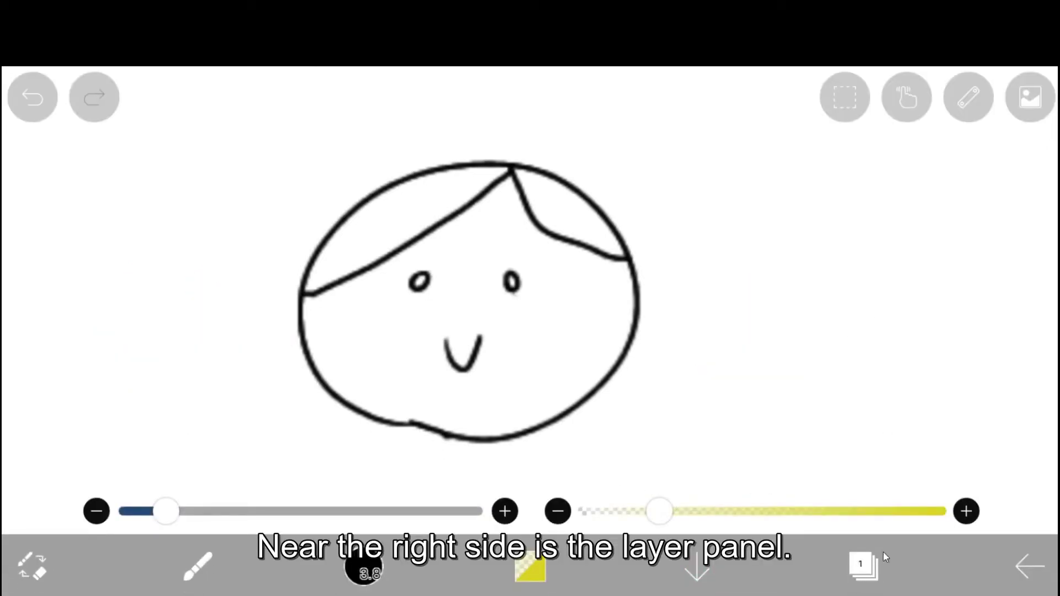
In the layers panel, add an empty layer 2 and make layer 1 the working layer.
{"action": "left_click", "coordinate": [867, 571]}
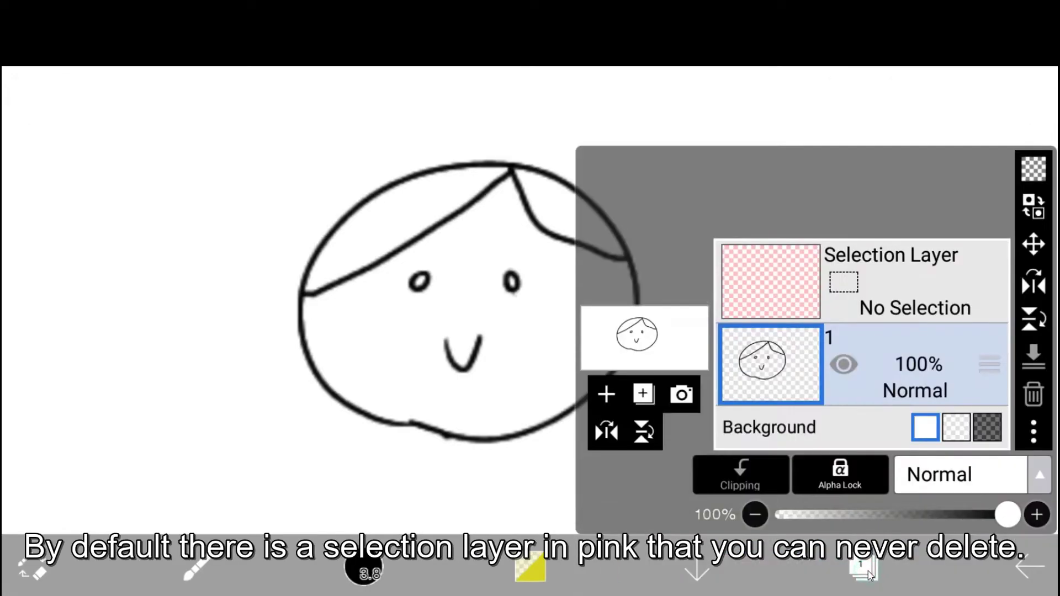
{"action": "left_click", "coordinate": [805, 278]}
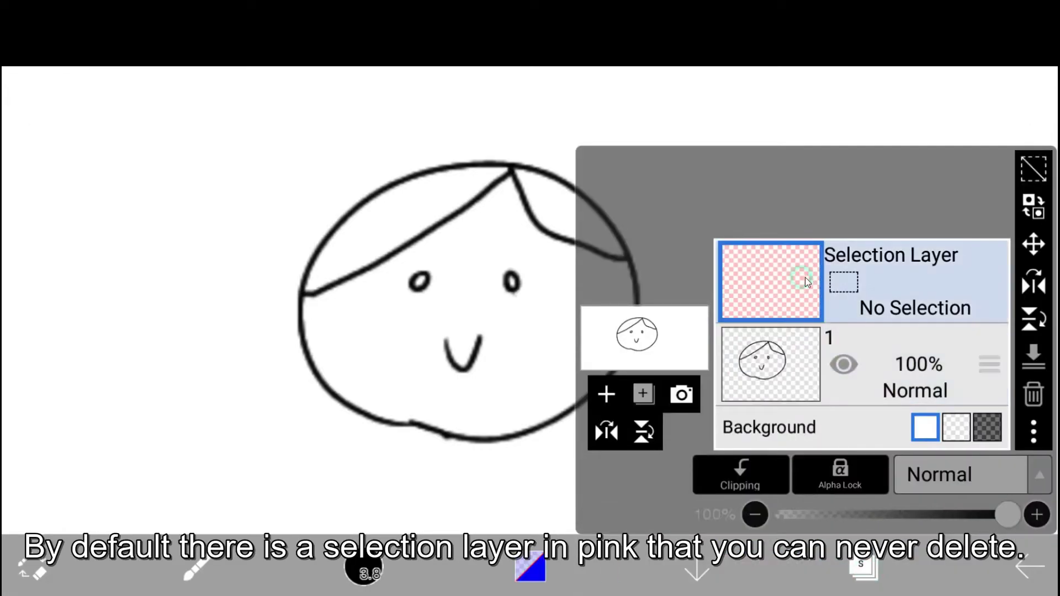
{"action": "left_click", "coordinate": [849, 389]}
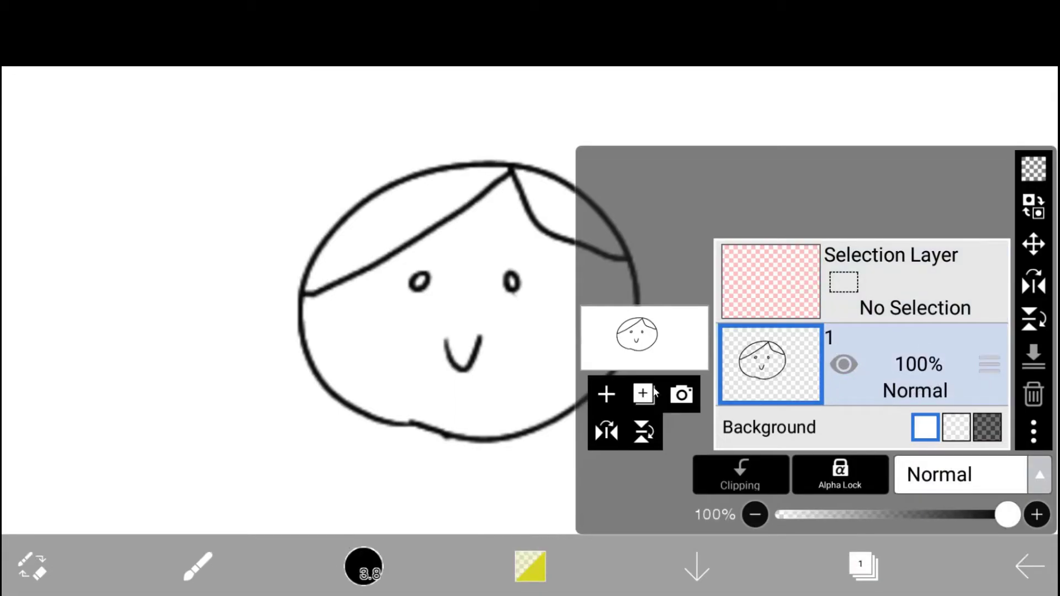
{"action": "left_click", "coordinate": [607, 394]}
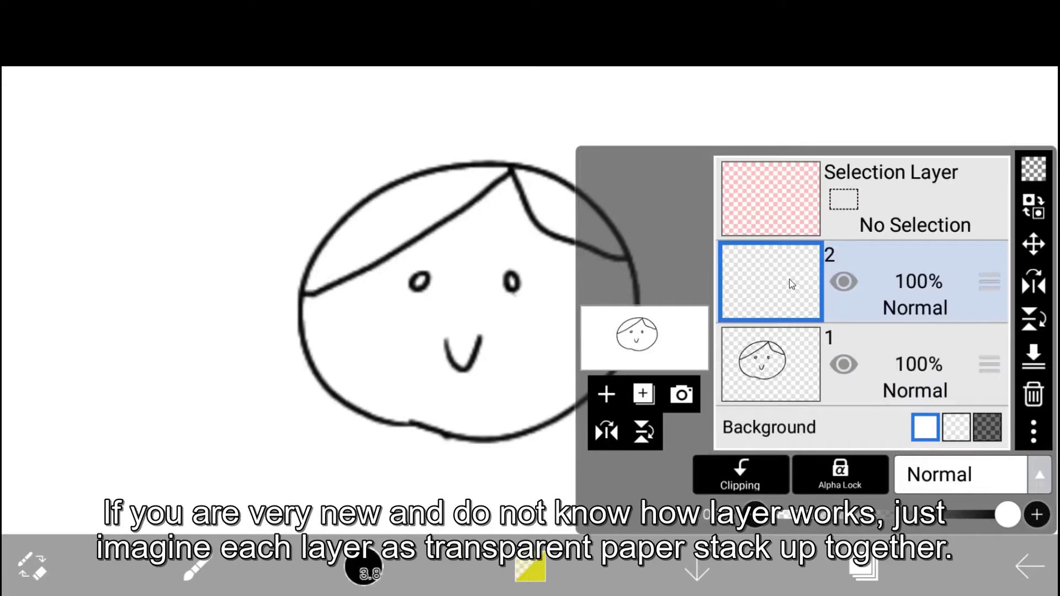
{"action": "left_click", "coordinate": [644, 395]}
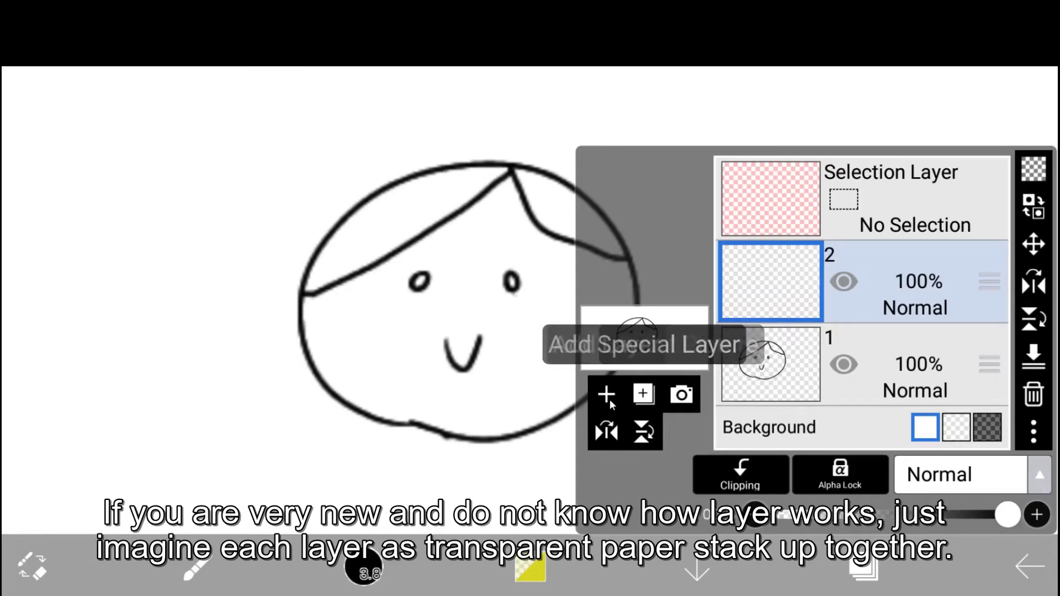
{"action": "left_click", "coordinate": [905, 356]}
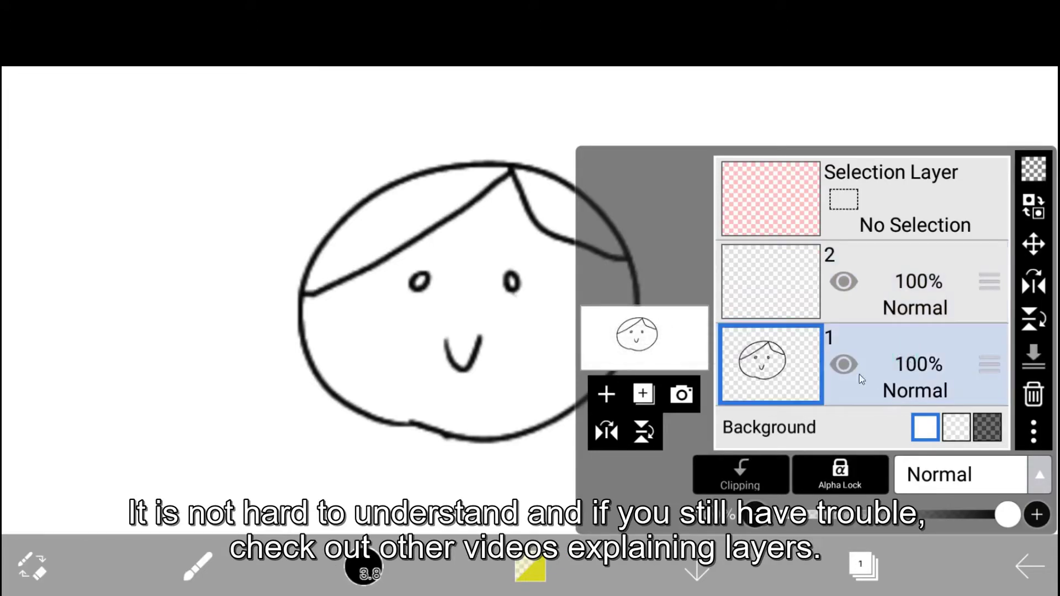
{"action": "left_click", "coordinate": [643, 395]}
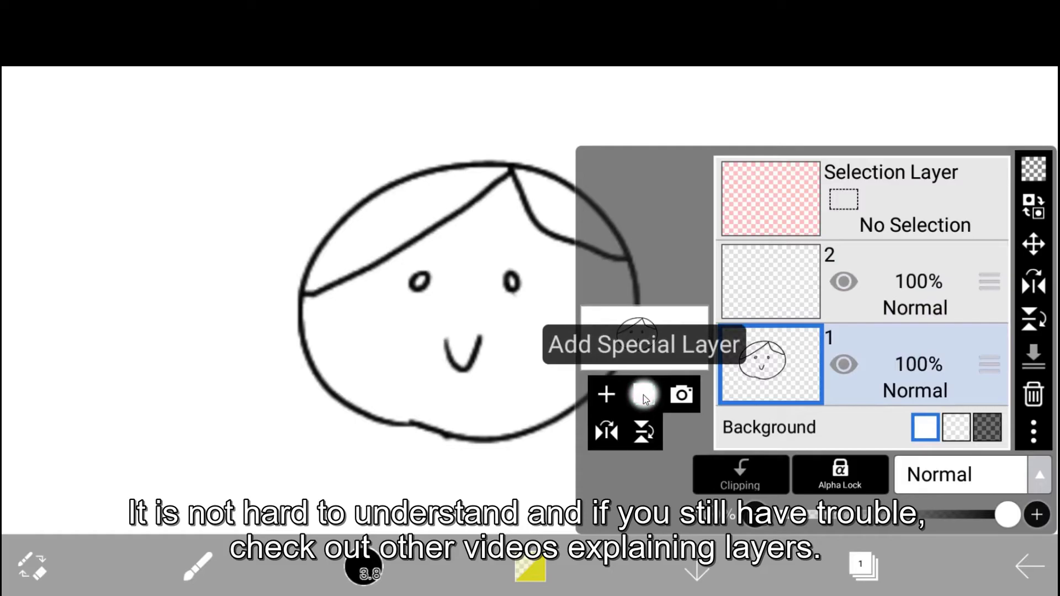
Flip the canvas horizontally and back, clear then restore layer 1, and invert its colours twice.
{"action": "left_click", "coordinate": [607, 431]}
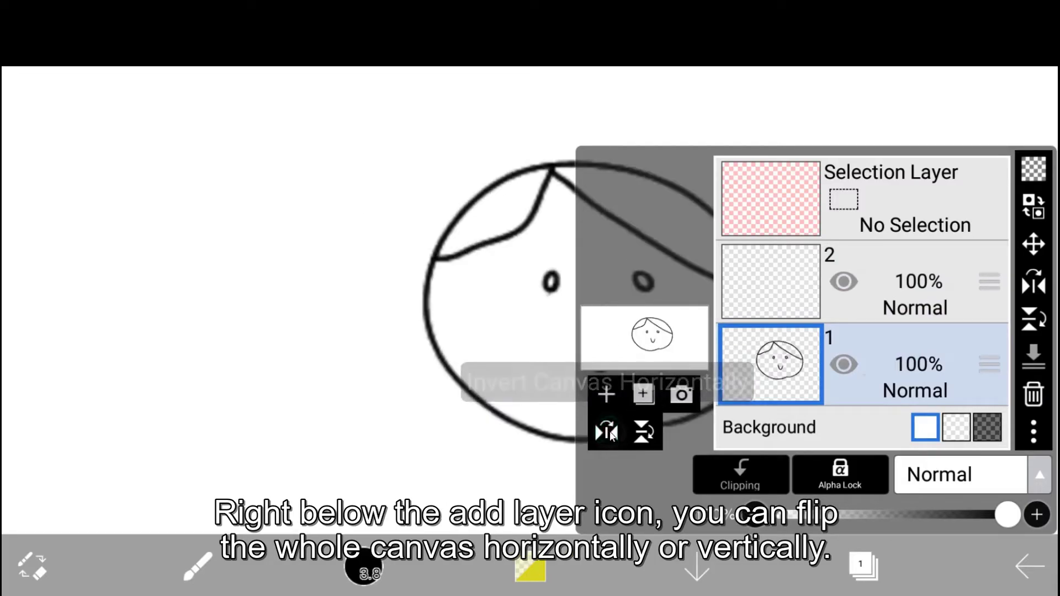
{"action": "left_click", "coordinate": [608, 434]}
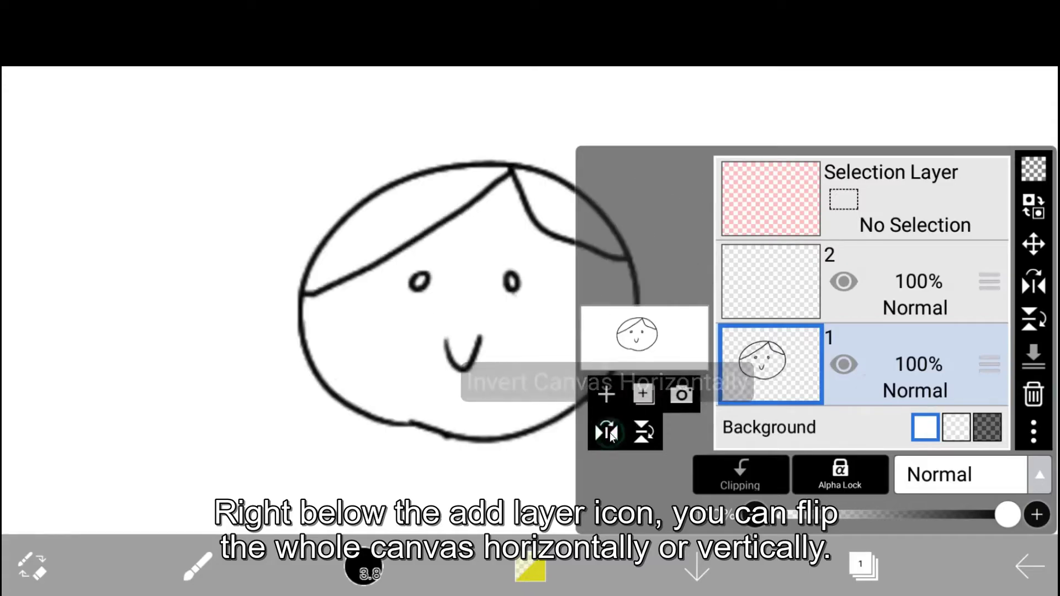
{"action": "left_click", "coordinate": [610, 435]}
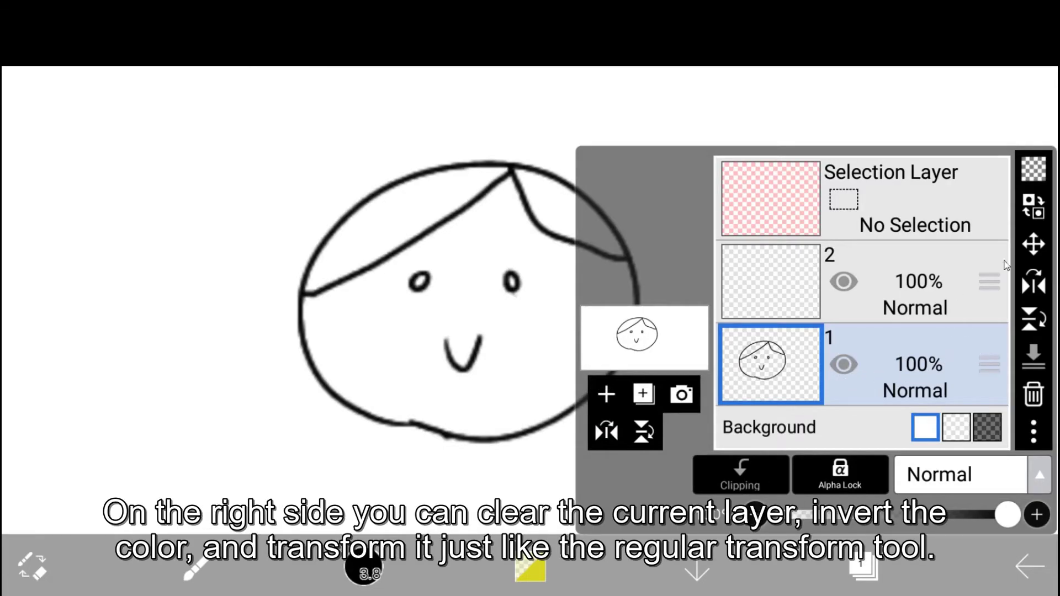
{"action": "left_click", "coordinate": [1038, 171]}
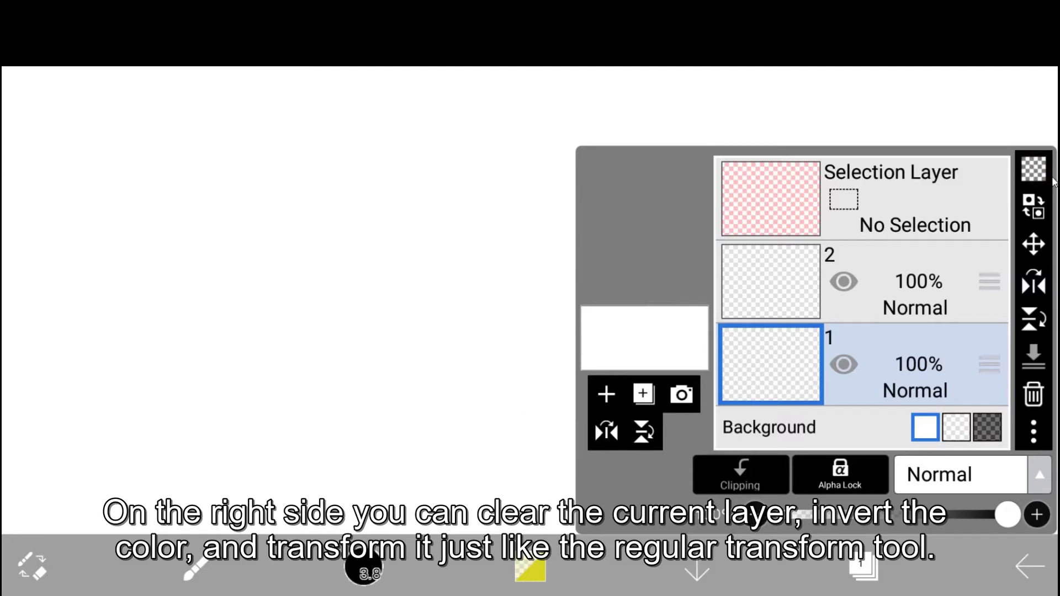
{"action": "key", "text": "ctrl+z"}
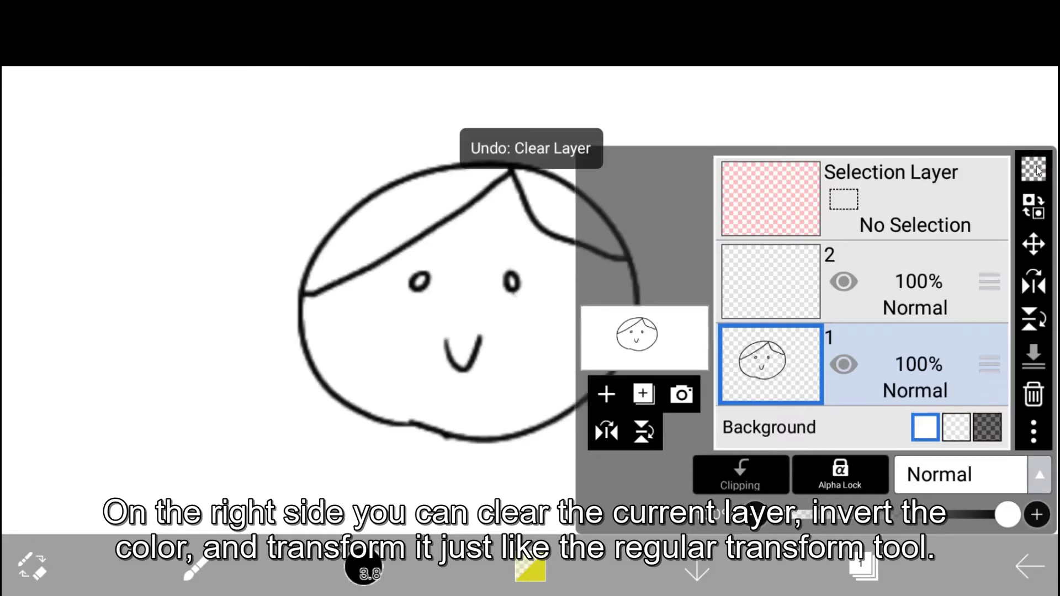
{"action": "left_click", "coordinate": [1038, 208]}
{"action": "left_click", "coordinate": [1038, 208]}
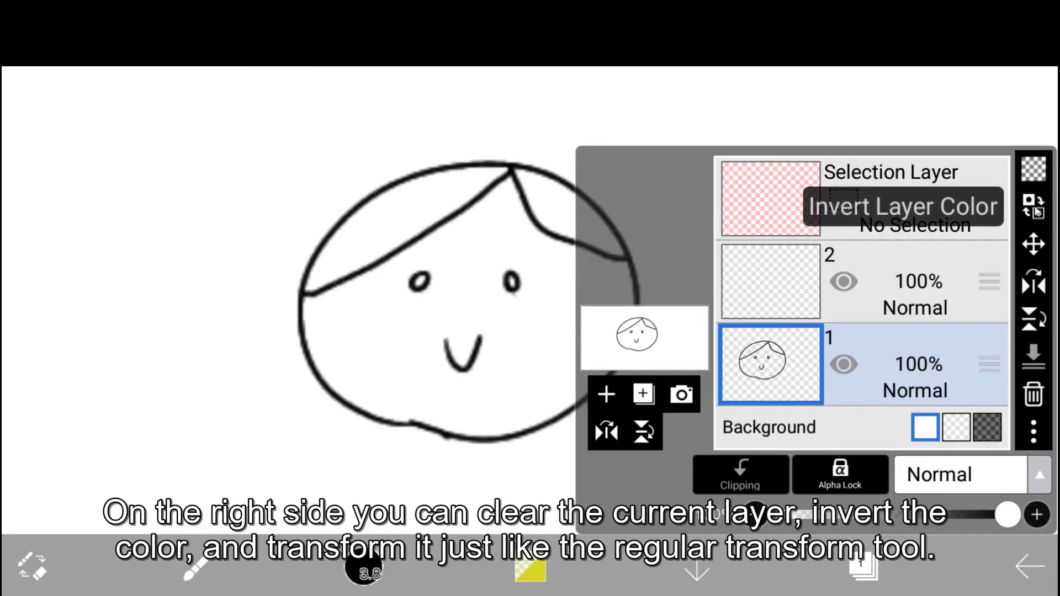
Transform layer 1's contents, then flip it horizontally and vertically and back.
{"action": "left_click", "coordinate": [1037, 246]}
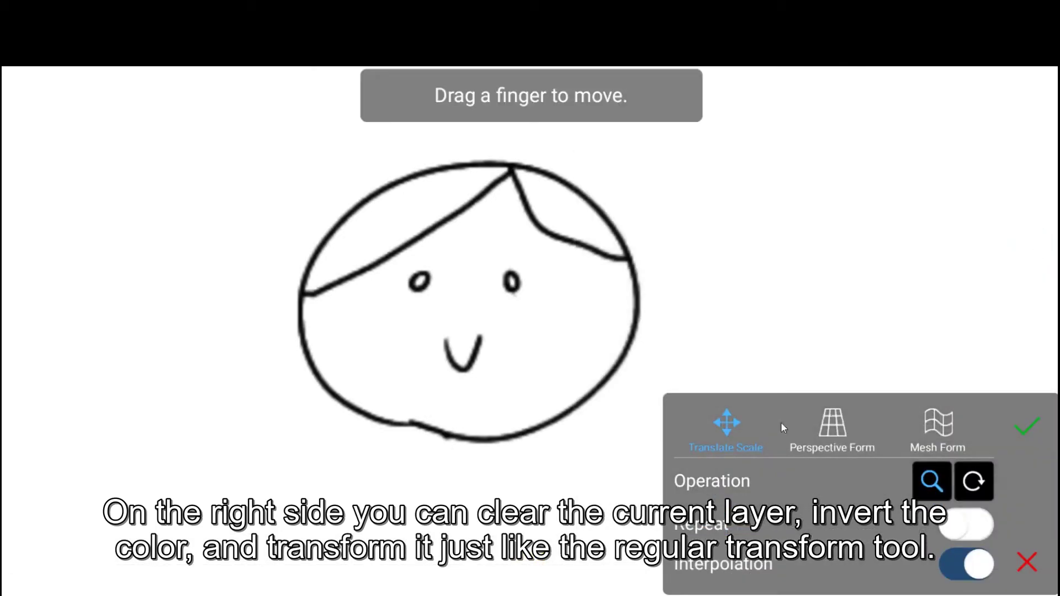
{"action": "left_click", "coordinate": [1024, 428]}
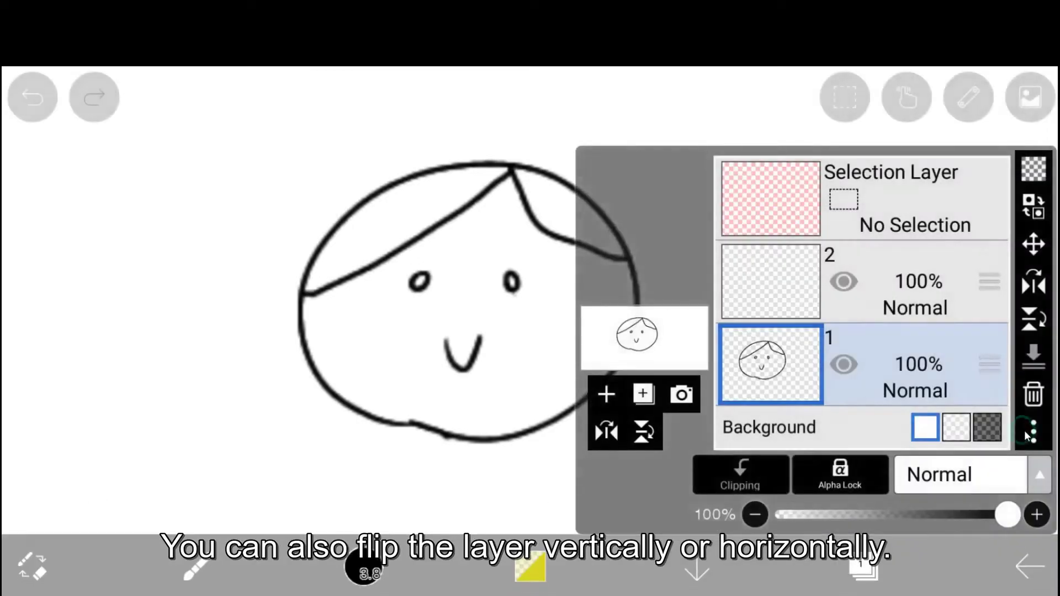
{"action": "left_click", "coordinate": [1039, 286]}
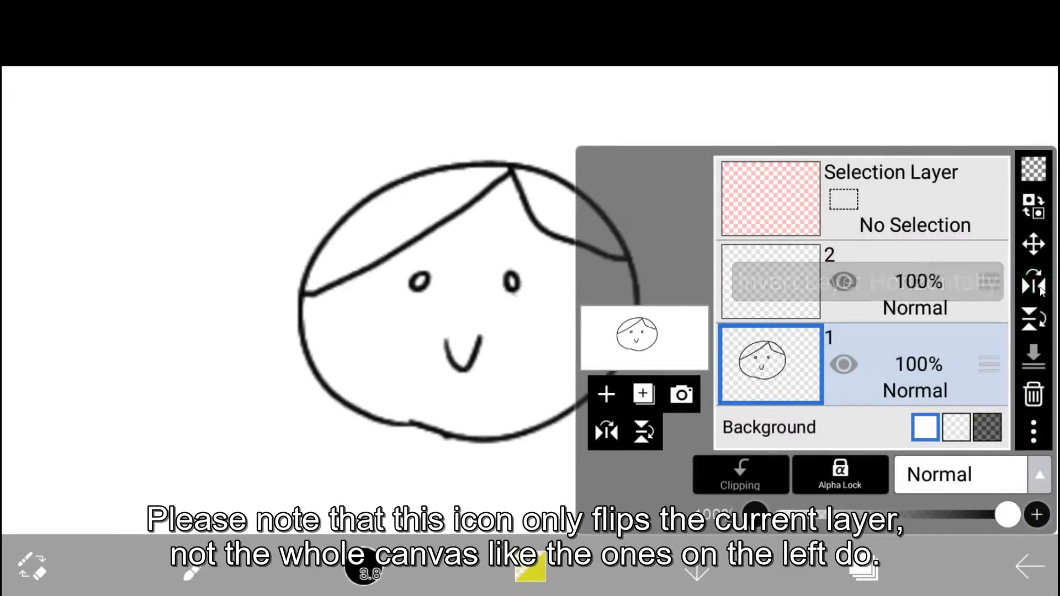
{"action": "left_click", "coordinate": [1039, 325]}
{"action": "left_click", "coordinate": [1039, 325]}
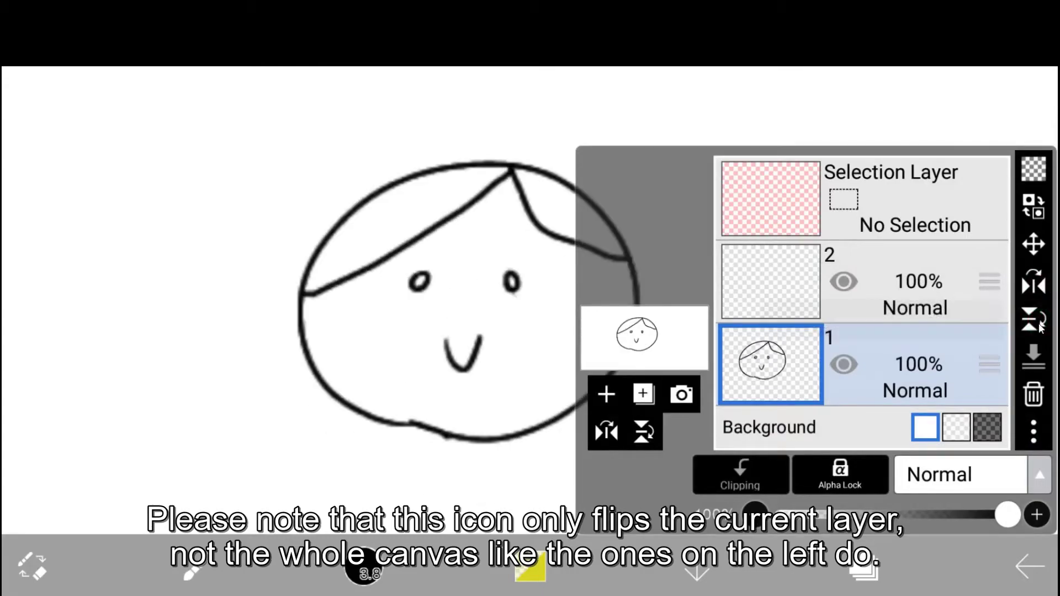
Merge layer 2 down into layer 1, then add and delete a new empty layer.
{"action": "left_click", "coordinate": [961, 283]}
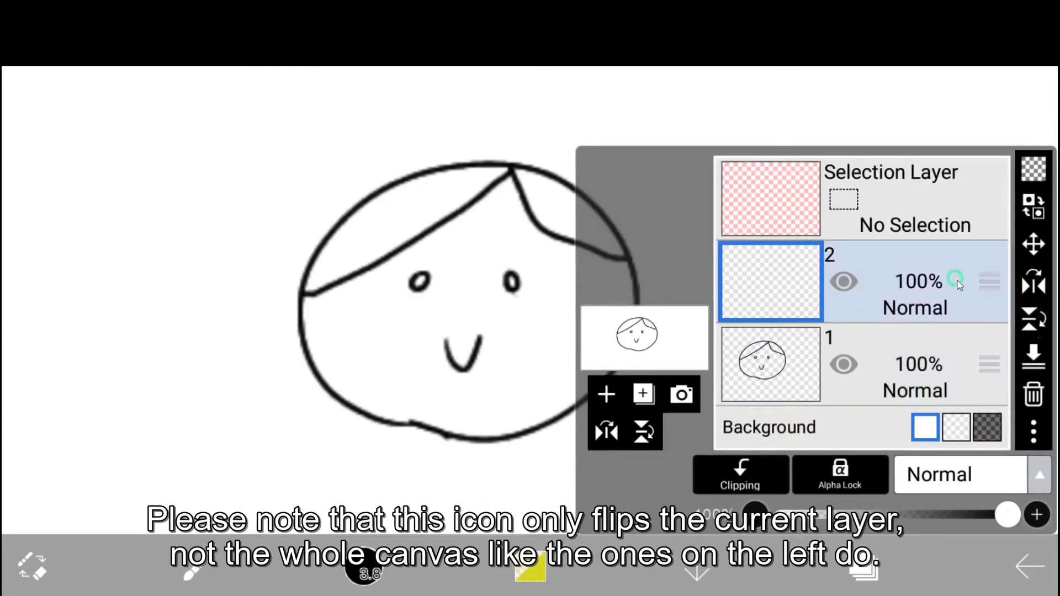
{"action": "left_click", "coordinate": [1036, 362]}
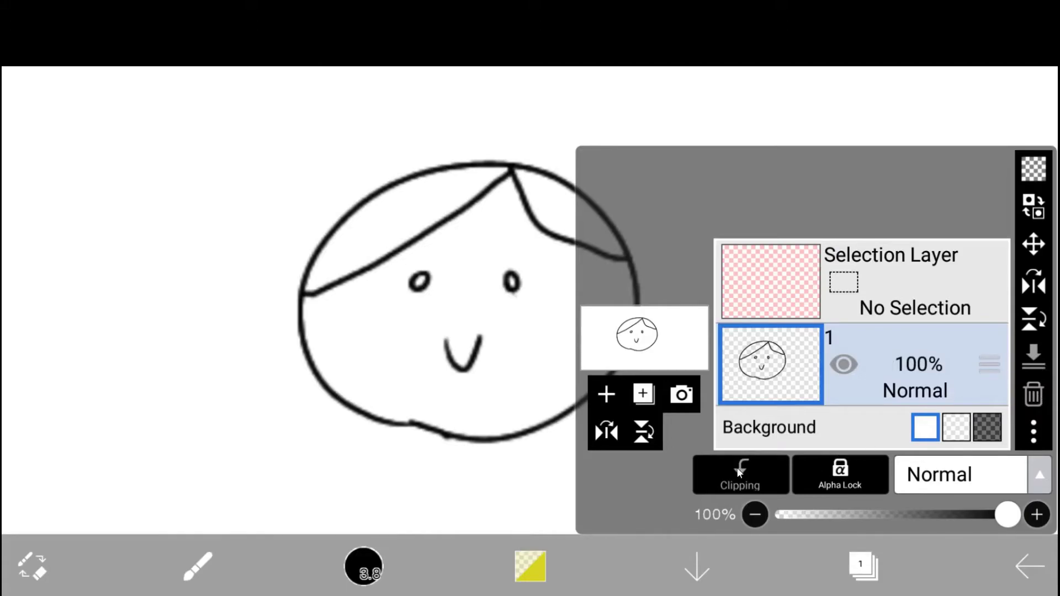
{"action": "left_click", "coordinate": [602, 395]}
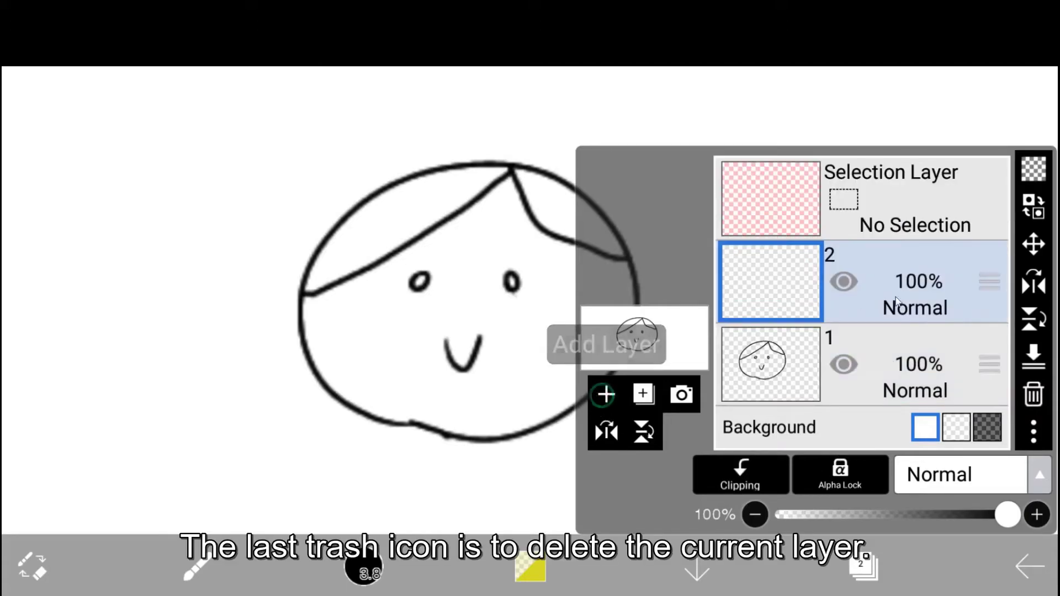
{"action": "left_click", "coordinate": [1035, 396]}
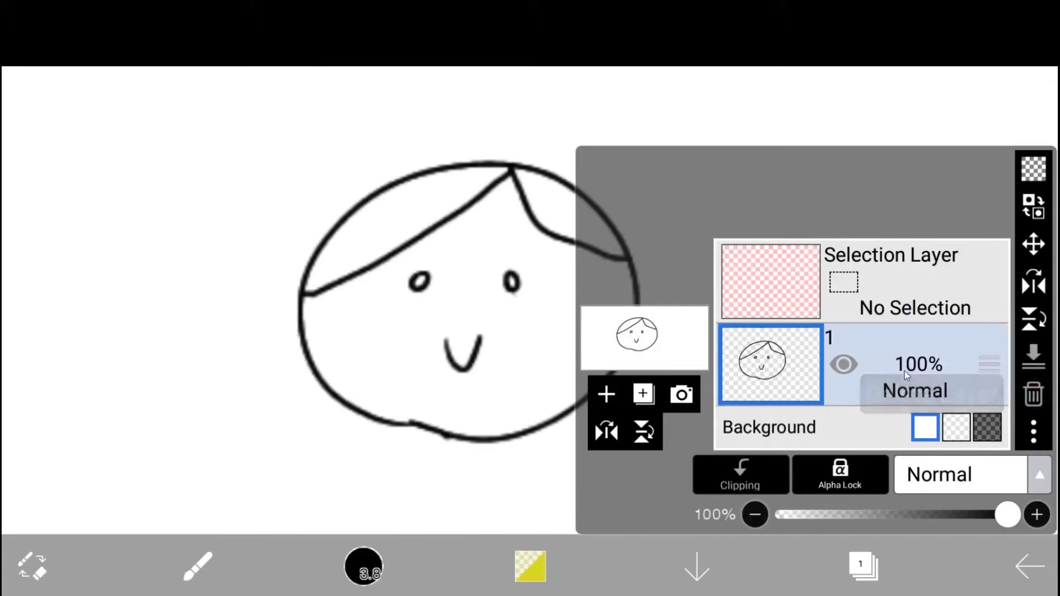
Rename the face layer to 'head' and briefly hide then show it again.
{"action": "left_click", "coordinate": [1034, 430]}
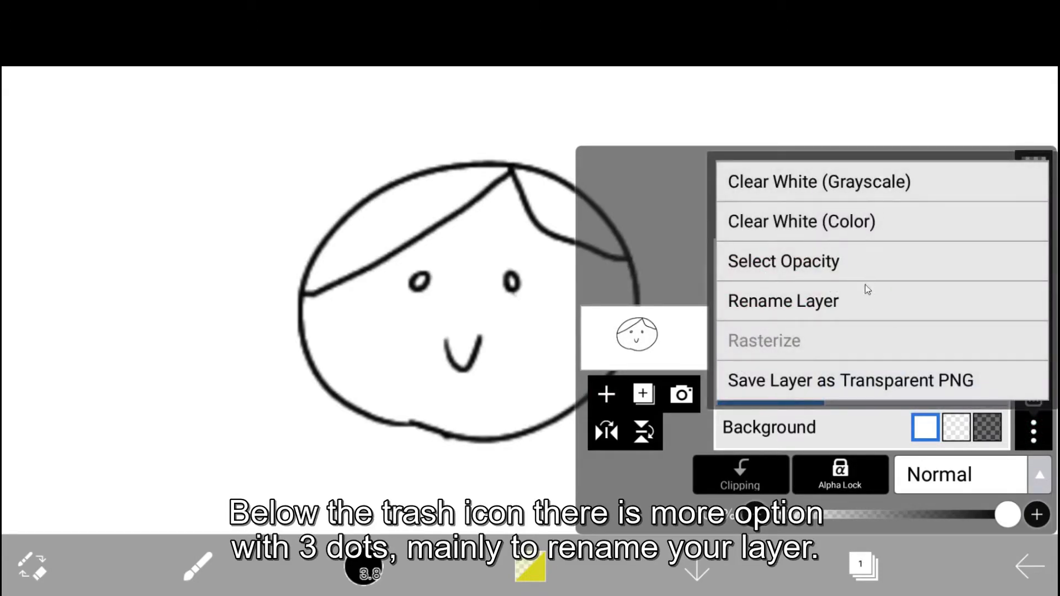
{"action": "left_click", "coordinate": [834, 308]}
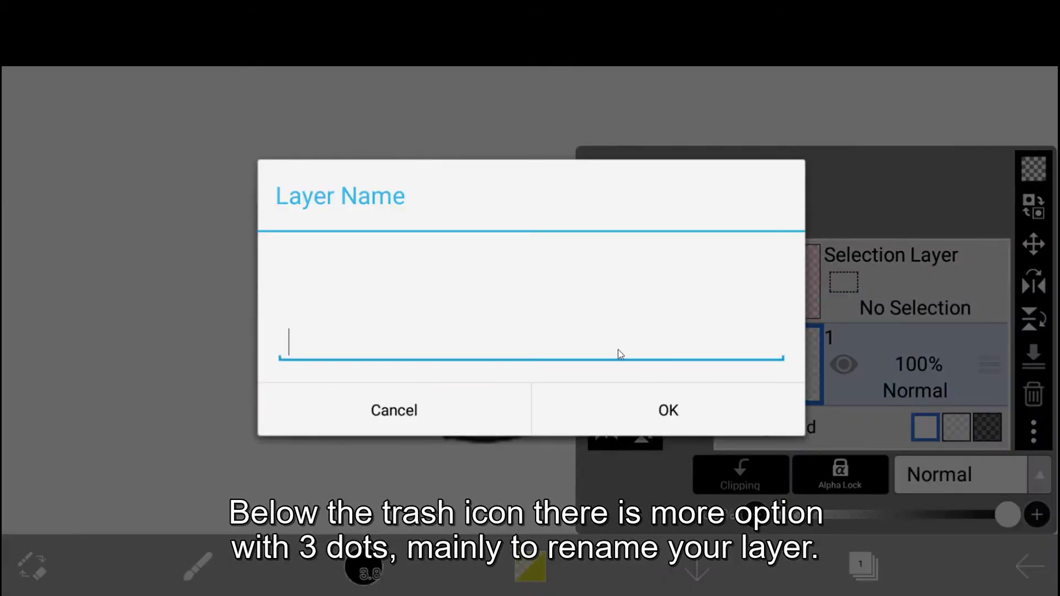
{"action": "left_click", "coordinate": [620, 352]}
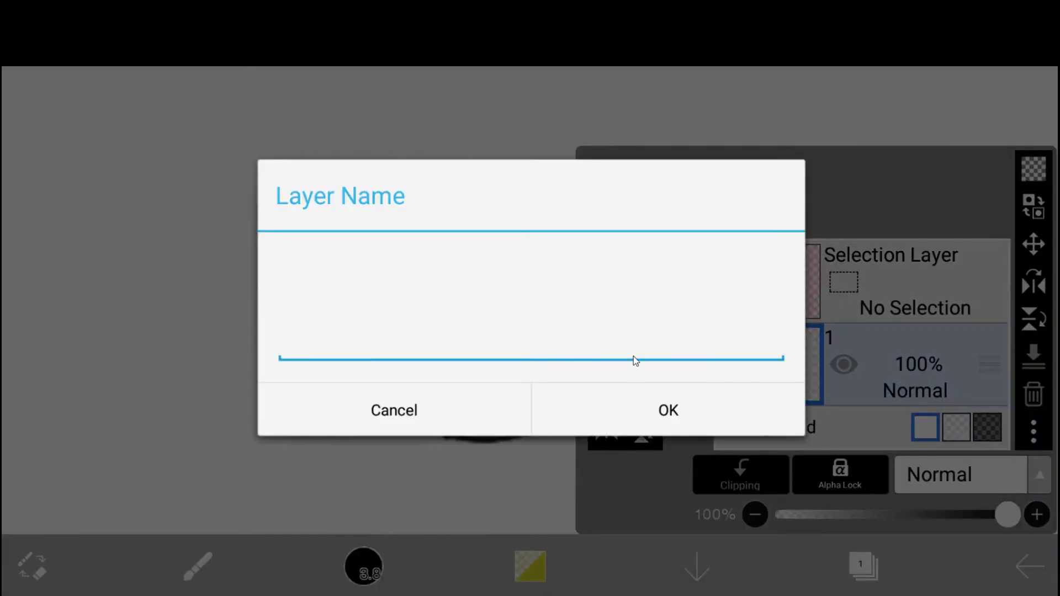
{"action": "type", "text": "head"}
{"action": "left_click", "coordinate": [693, 410]}
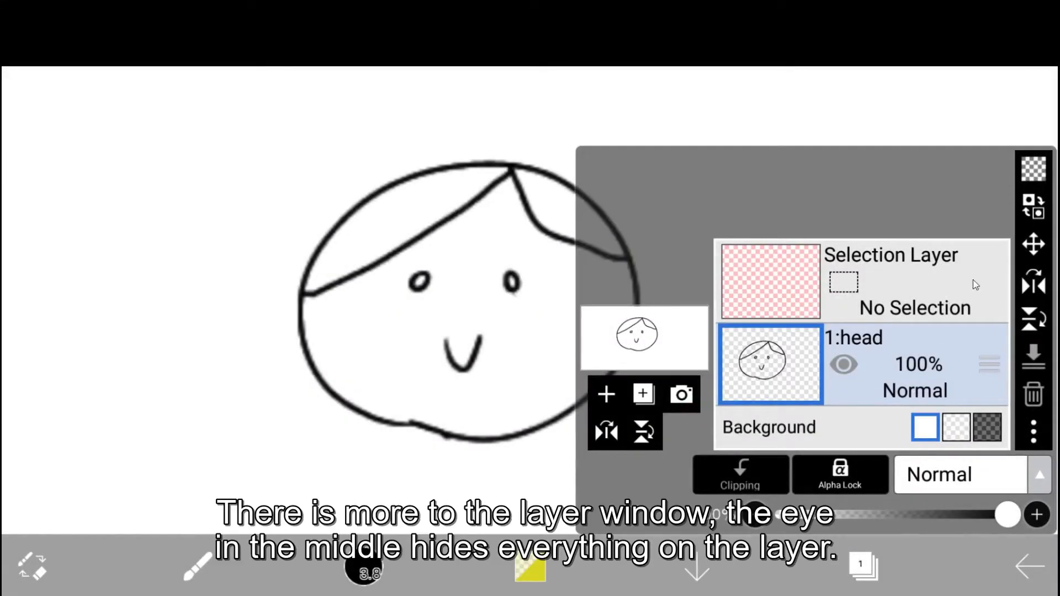
{"action": "left_click", "coordinate": [846, 366]}
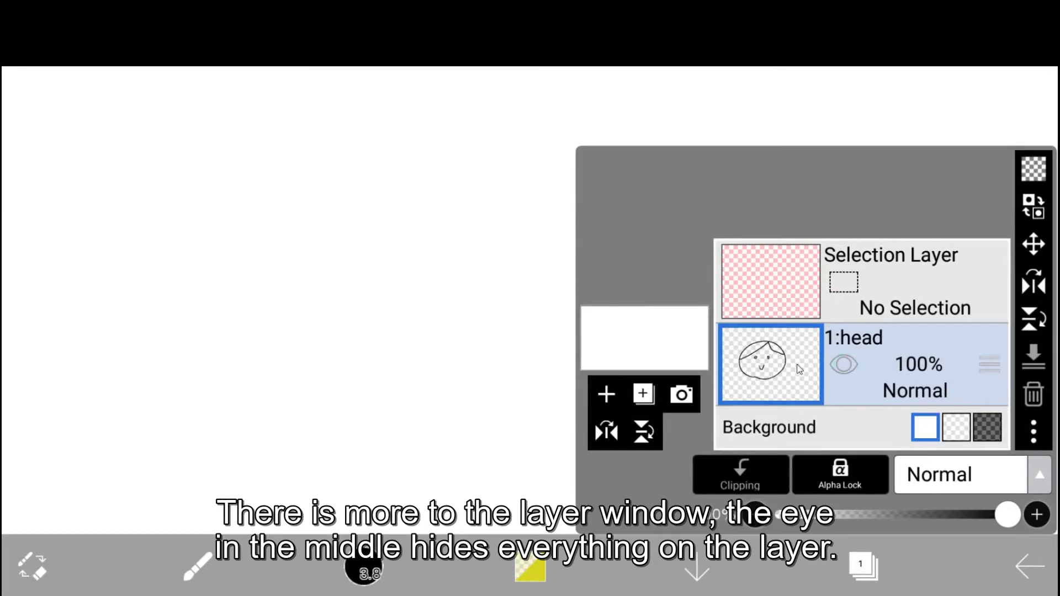
{"action": "left_click", "coordinate": [847, 366]}
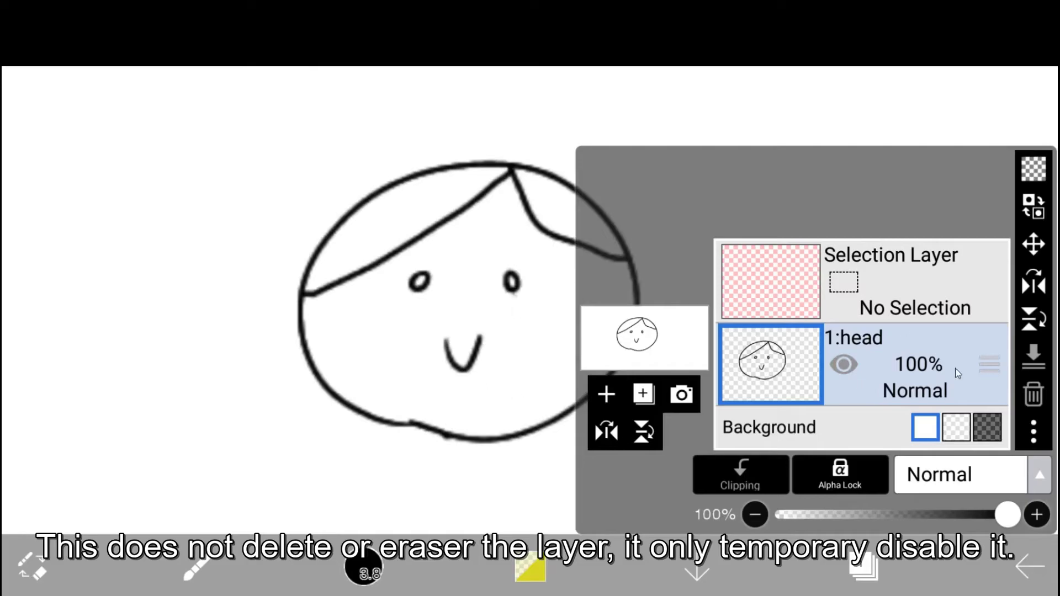
Add an empty layer beneath head and lower head's opacity to 84%.
{"action": "left_click", "coordinate": [605, 394]}
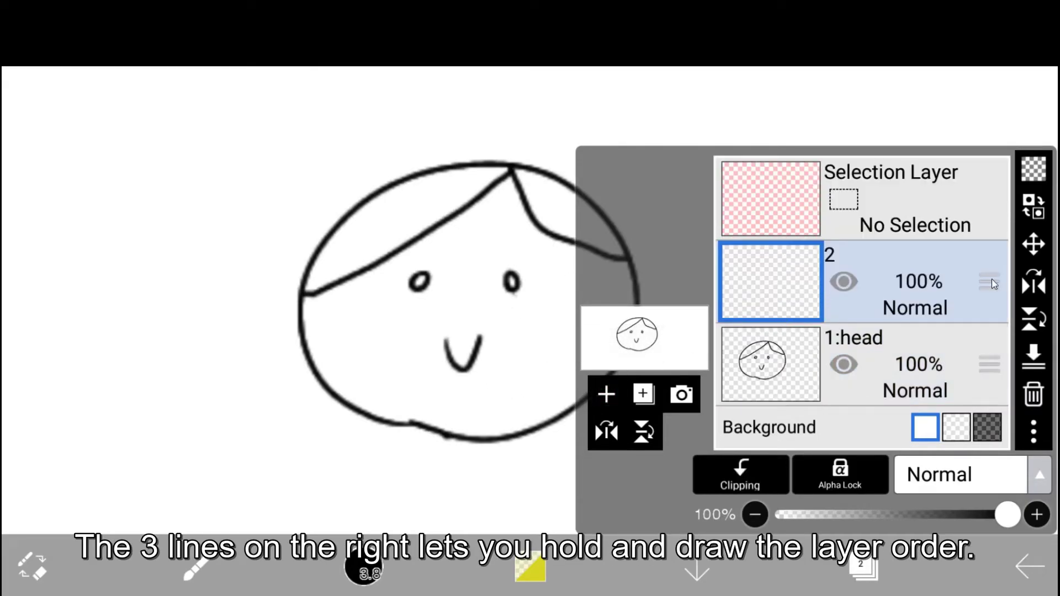
{"action": "left_click_drag", "start_coordinate": [992, 279], "coordinate": [993, 367]}
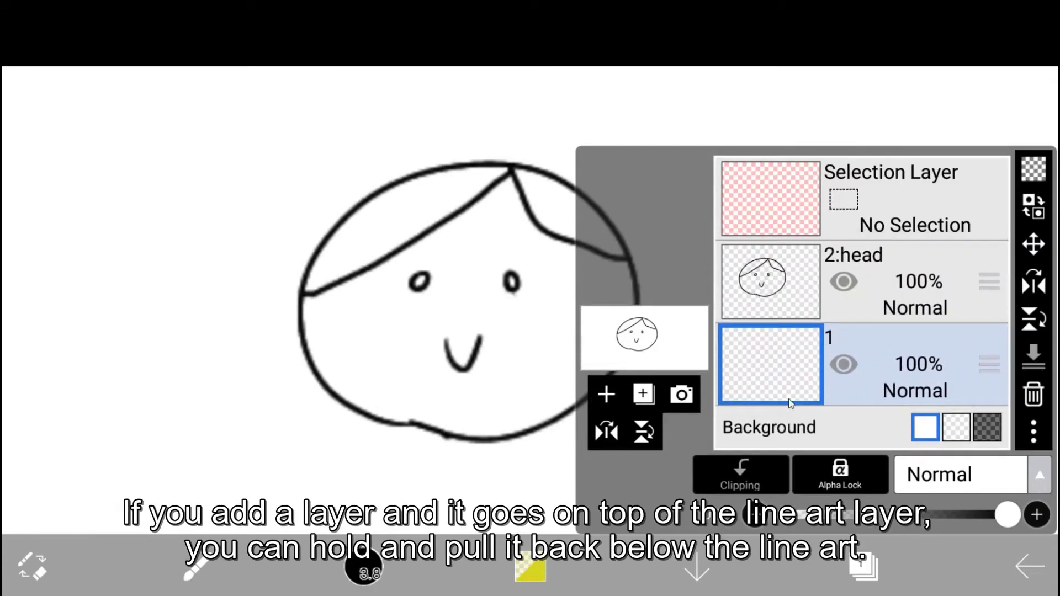
{"action": "left_click", "coordinate": [951, 281]}
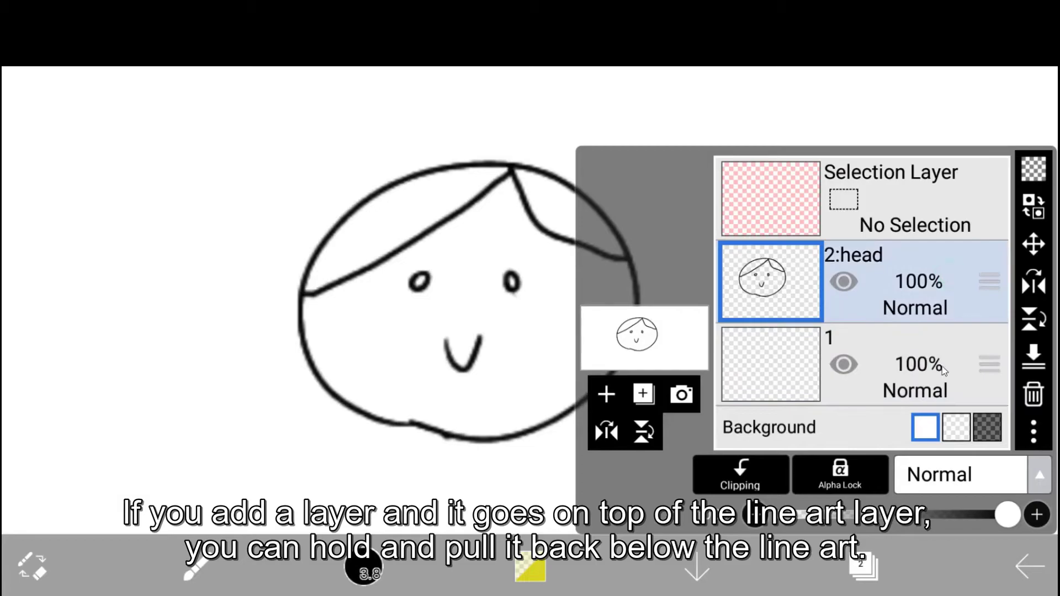
{"action": "mouse_move", "coordinate": [1006, 514]}
{"action": "left_mouse_down"}
{"action": "mouse_move", "coordinate": [823, 535]}
{"action": "mouse_move", "coordinate": [788, 519]}
{"action": "mouse_move", "coordinate": [756, 527]}
{"action": "mouse_move", "coordinate": [1052, 511]}
{"action": "left_mouse_up"}
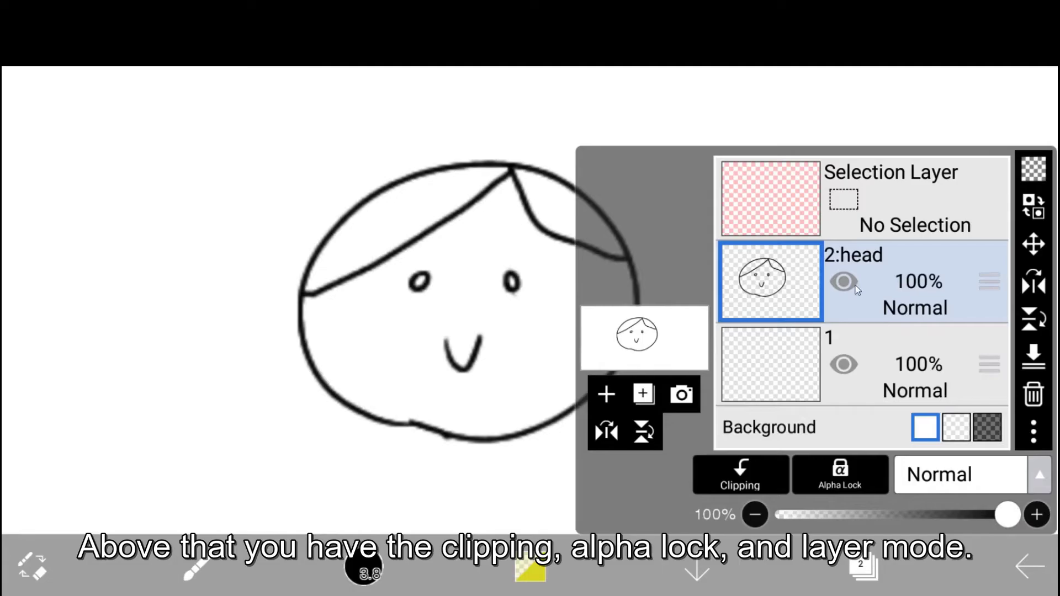
Browse and close the blending modes list, then select layer 1 with the skin and hair fills.
{"action": "left_click", "coordinate": [1040, 474]}
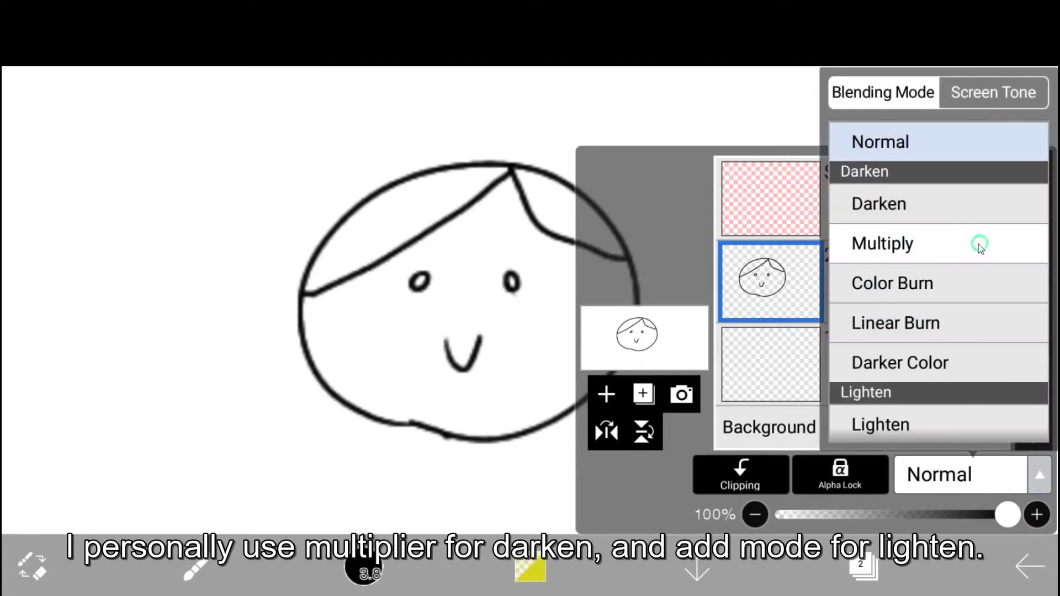
{"action": "left_click_drag", "start_coordinate": [975, 244], "coordinate": [971, 302]}
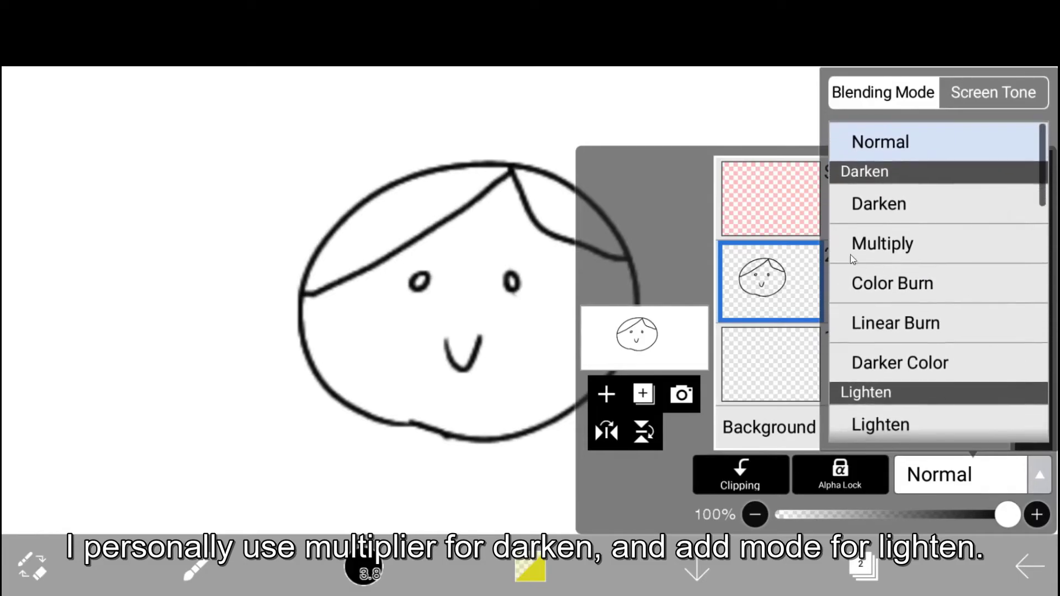
{"action": "left_click_drag", "start_coordinate": [971, 401], "coordinate": [976, 169]}
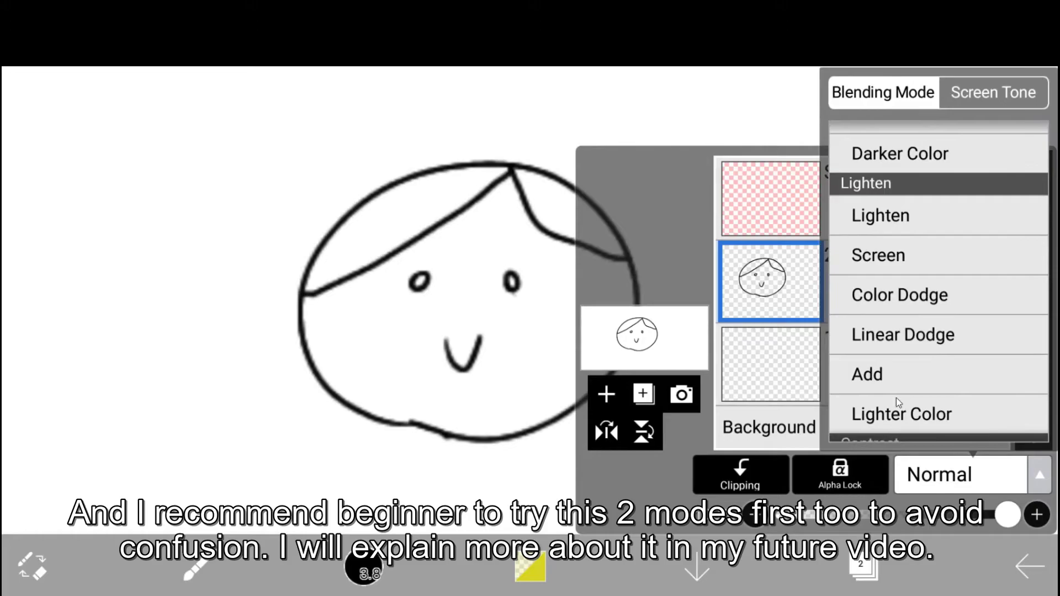
{"action": "left_click", "coordinate": [1040, 478]}
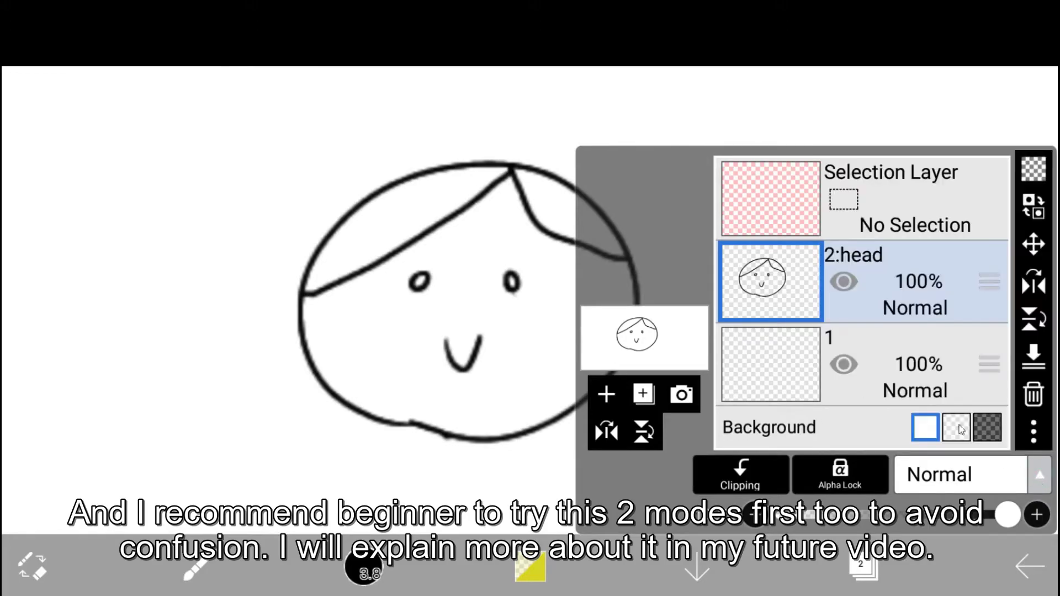
{"action": "left_click", "coordinate": [915, 367]}
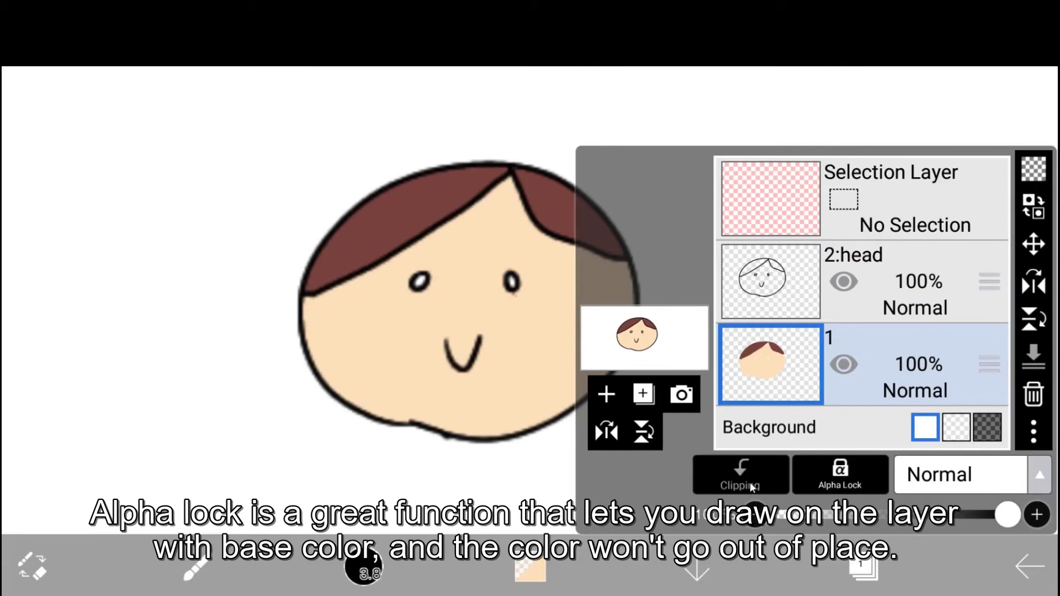
Choose a light pink brush colour, test a zigzag stroke on the cheek, and undo it.
{"action": "left_click", "coordinate": [529, 569]}
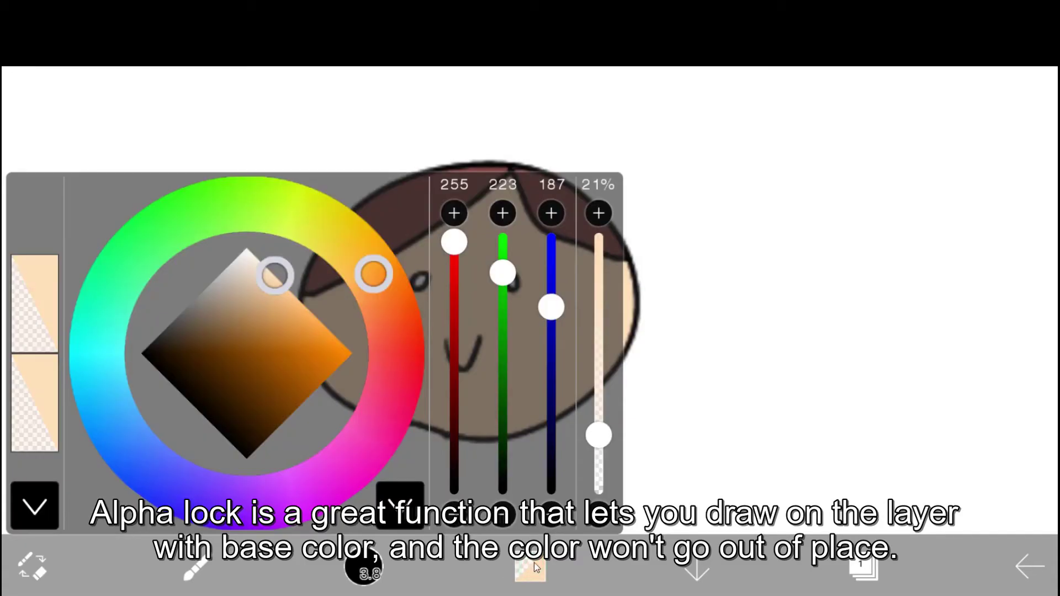
{"action": "left_click", "coordinate": [387, 355]}
{"action": "mouse_move", "coordinate": [296, 259]}
{"action": "left_mouse_down"}
{"action": "mouse_move", "coordinate": [317, 296]}
{"action": "mouse_move", "coordinate": [325, 289]}
{"action": "left_mouse_up"}
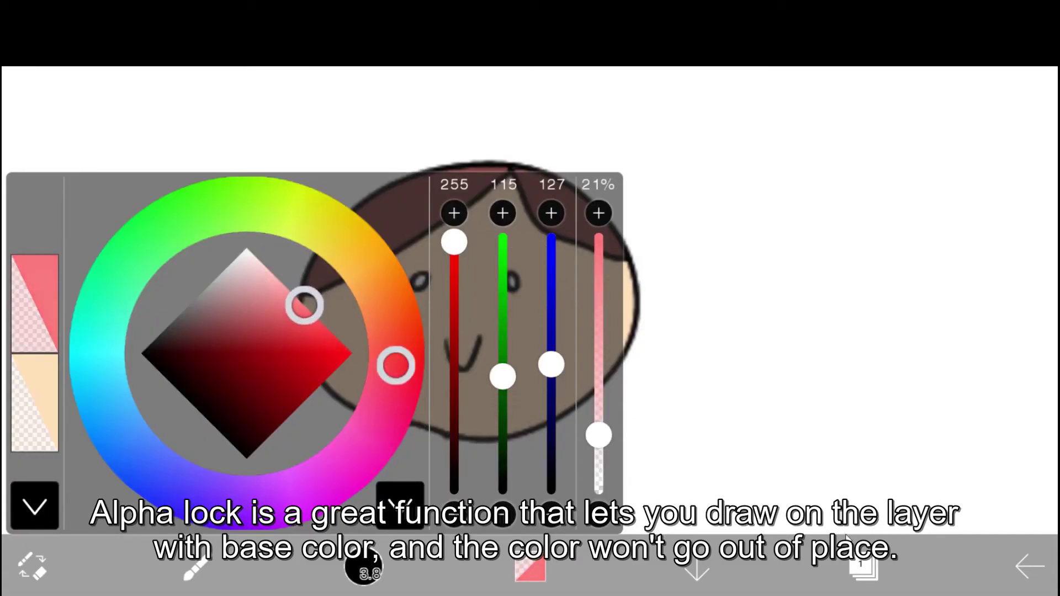
{"action": "left_click", "coordinate": [863, 566]}
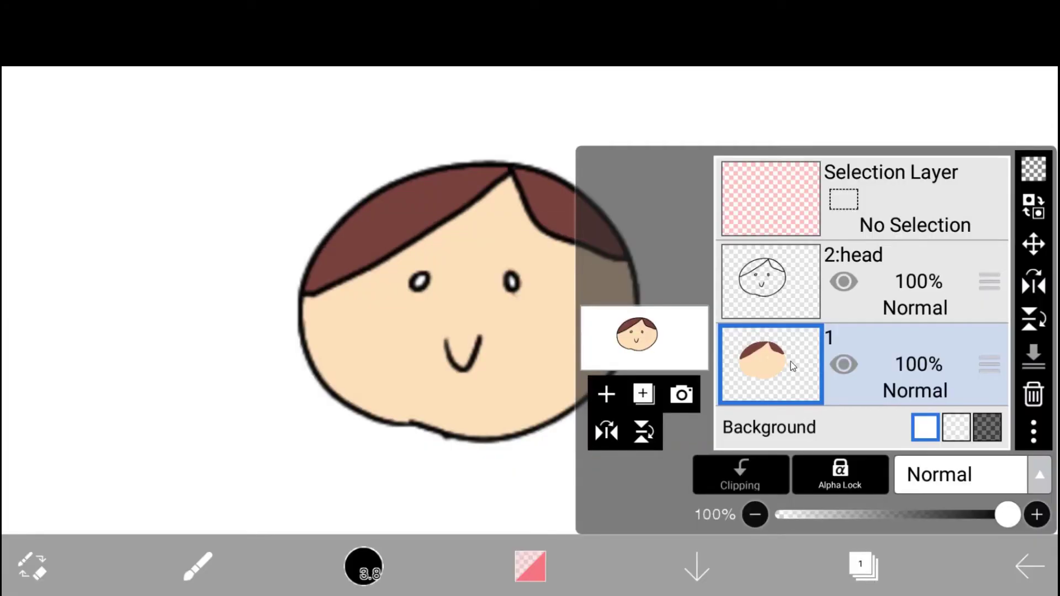
{"action": "left_click", "coordinate": [296, 414]}
{"action": "mouse_move", "coordinate": [315, 439]}
{"action": "left_mouse_down"}
{"action": "mouse_move", "coordinate": [389, 359]}
{"action": "mouse_move", "coordinate": [368, 456]}
{"action": "mouse_move", "coordinate": [392, 458]}
{"action": "mouse_move", "coordinate": [463, 380]}
{"action": "left_mouse_up"}
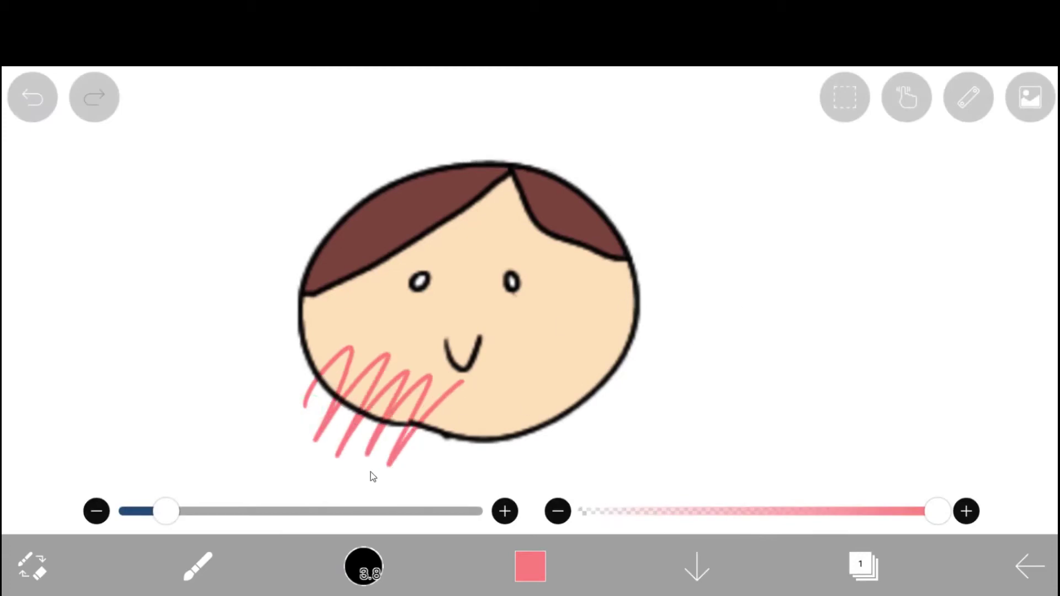
{"action": "left_click", "coordinate": [41, 102]}
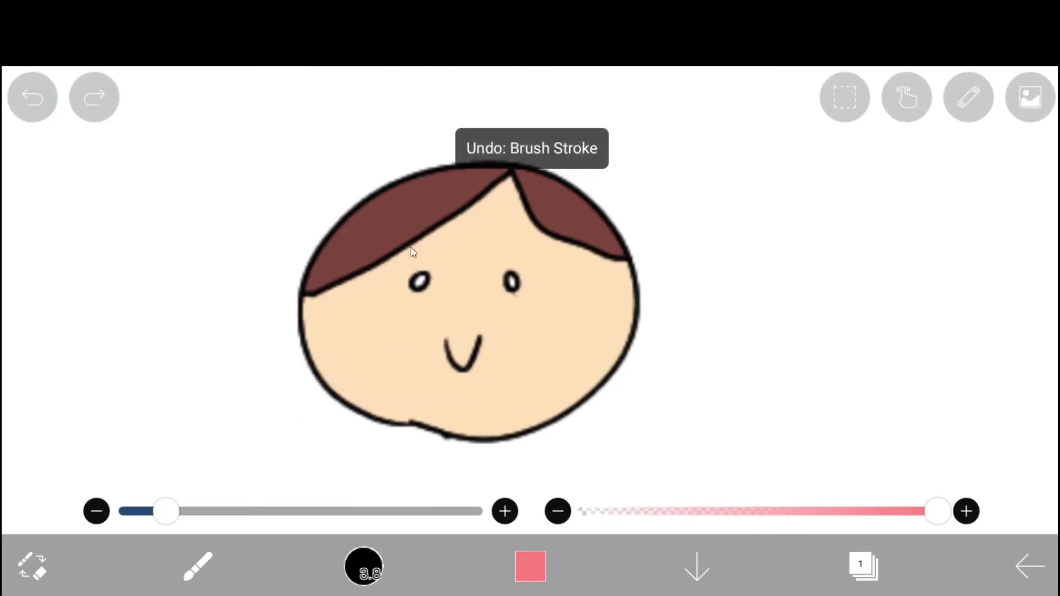
Turn on Alpha Lock for layer 1, test pink loops along the face edge, and undo them.
{"action": "left_click", "coordinate": [874, 566]}
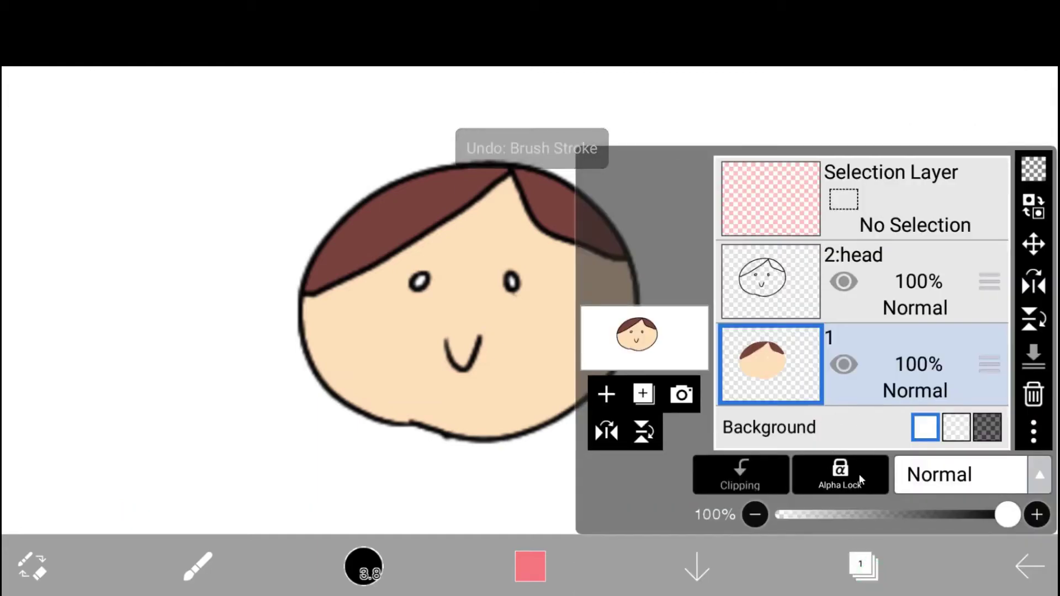
{"action": "left_click", "coordinate": [850, 479]}
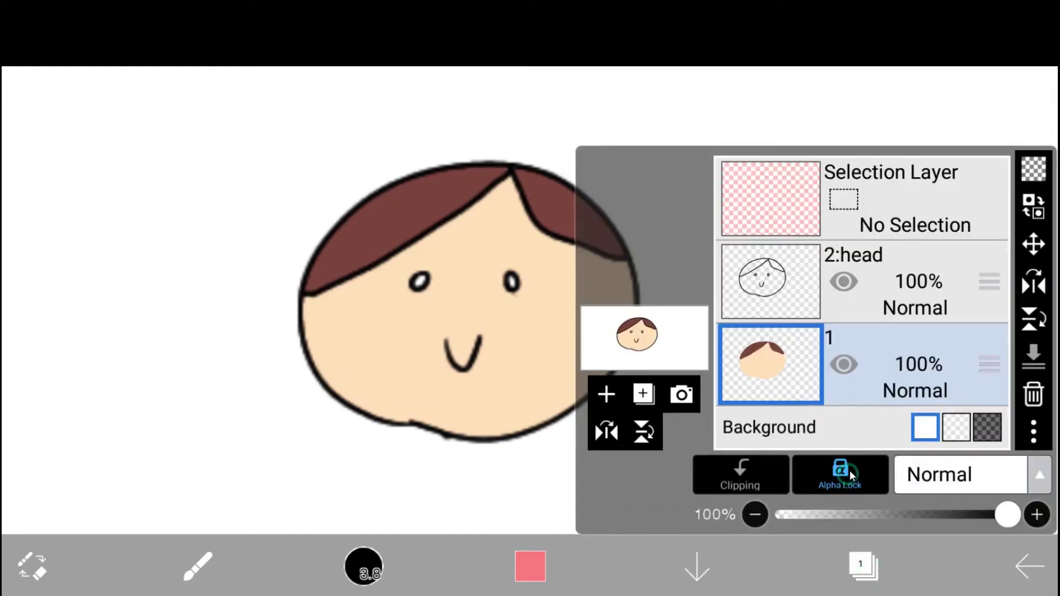
{"action": "left_click", "coordinate": [875, 566]}
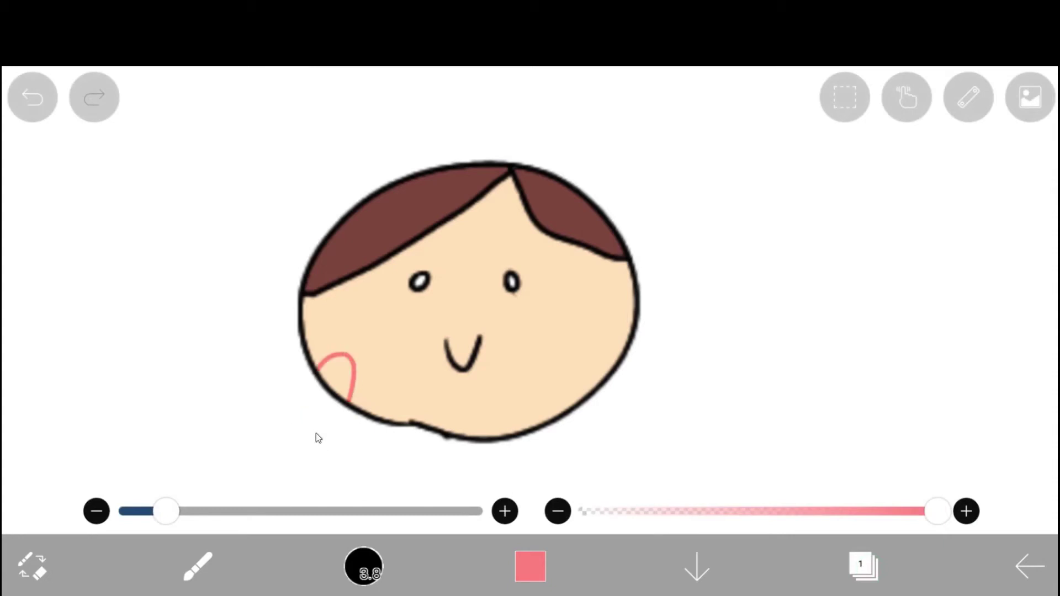
{"action": "mouse_move", "coordinate": [315, 433]}
{"action": "left_mouse_down"}
{"action": "mouse_move", "coordinate": [367, 420]}
{"action": "mouse_move", "coordinate": [395, 466]}
{"action": "mouse_move", "coordinate": [439, 410]}
{"action": "mouse_move", "coordinate": [445, 436]}
{"action": "left_mouse_up"}
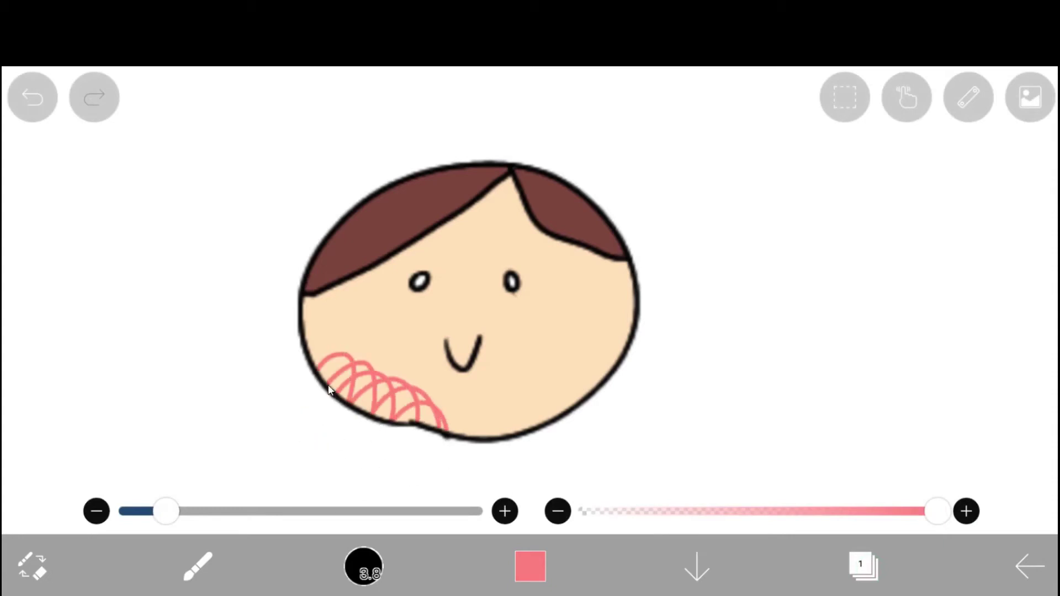
{"action": "left_click", "coordinate": [44, 98]}
{"action": "left_click", "coordinate": [37, 97]}
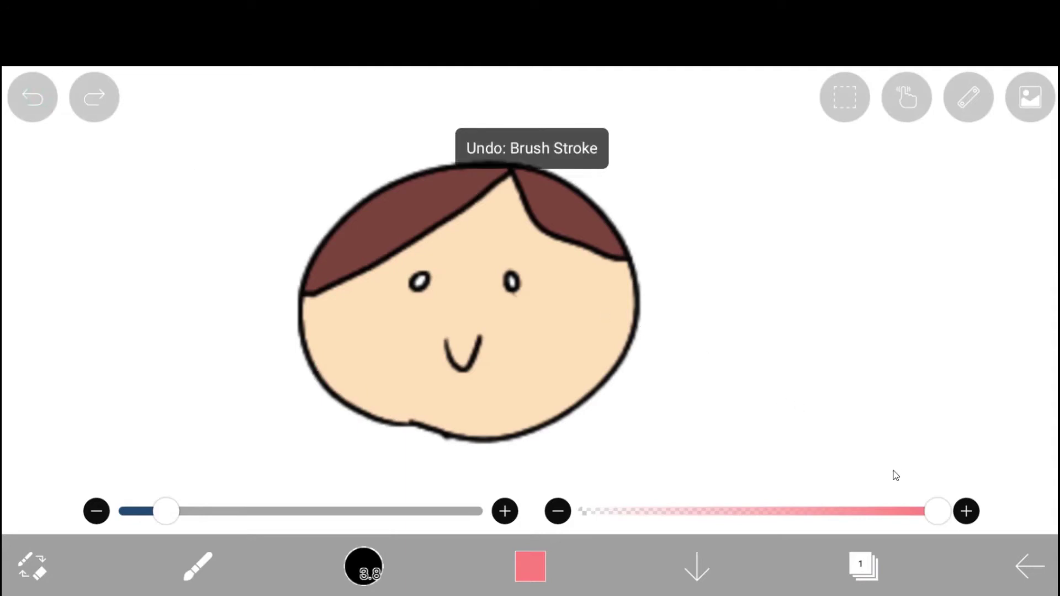
{"action": "left_click", "coordinate": [869, 567]}
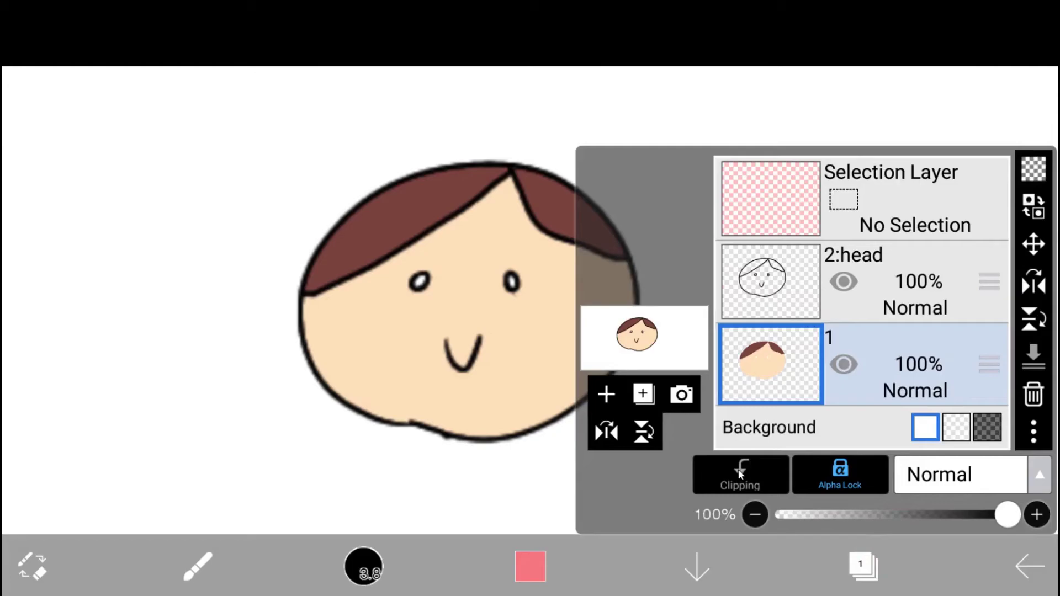
Add a new layer clipped to layer 1, paint pink test loops, and erase them.
{"action": "left_click", "coordinate": [606, 394]}
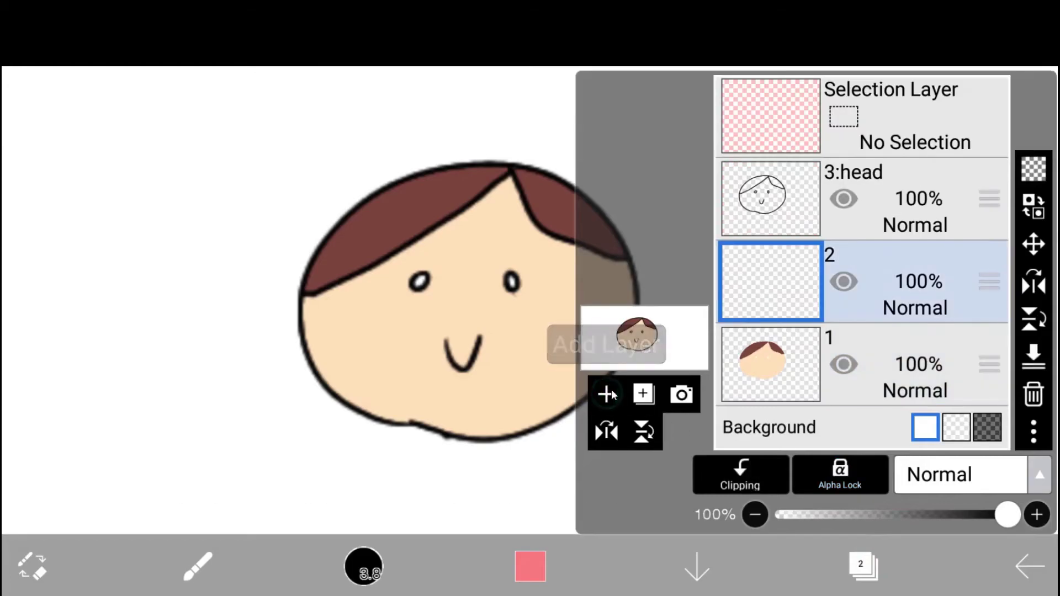
{"action": "left_click", "coordinate": [748, 484]}
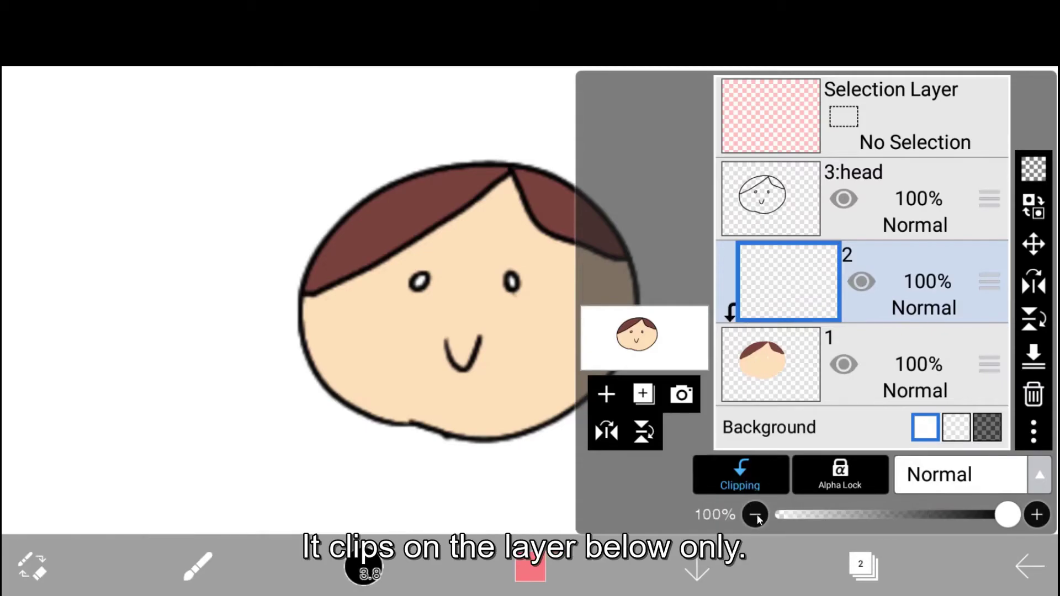
{"action": "left_click", "coordinate": [336, 390]}
{"action": "mouse_move", "coordinate": [319, 403]}
{"action": "left_mouse_down"}
{"action": "mouse_move", "coordinate": [359, 351]}
{"action": "mouse_move", "coordinate": [325, 416]}
{"action": "mouse_move", "coordinate": [361, 464]}
{"action": "mouse_move", "coordinate": [412, 414]}
{"action": "mouse_move", "coordinate": [418, 403]}
{"action": "mouse_move", "coordinate": [400, 400]}
{"action": "mouse_move", "coordinate": [444, 466]}
{"action": "mouse_move", "coordinate": [488, 398]}
{"action": "left_mouse_up"}
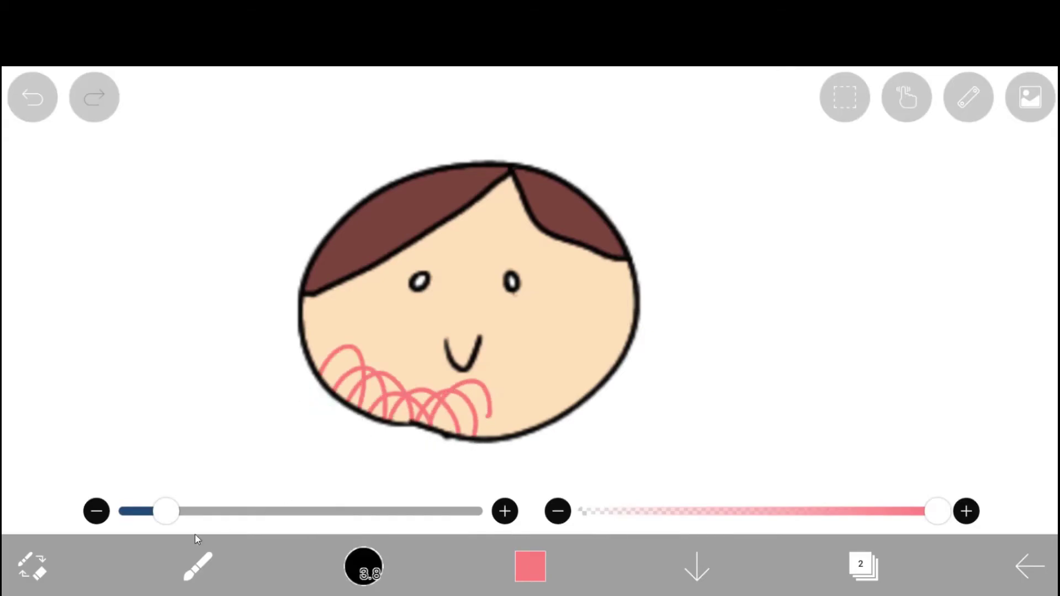
{"action": "left_click", "coordinate": [861, 566]}
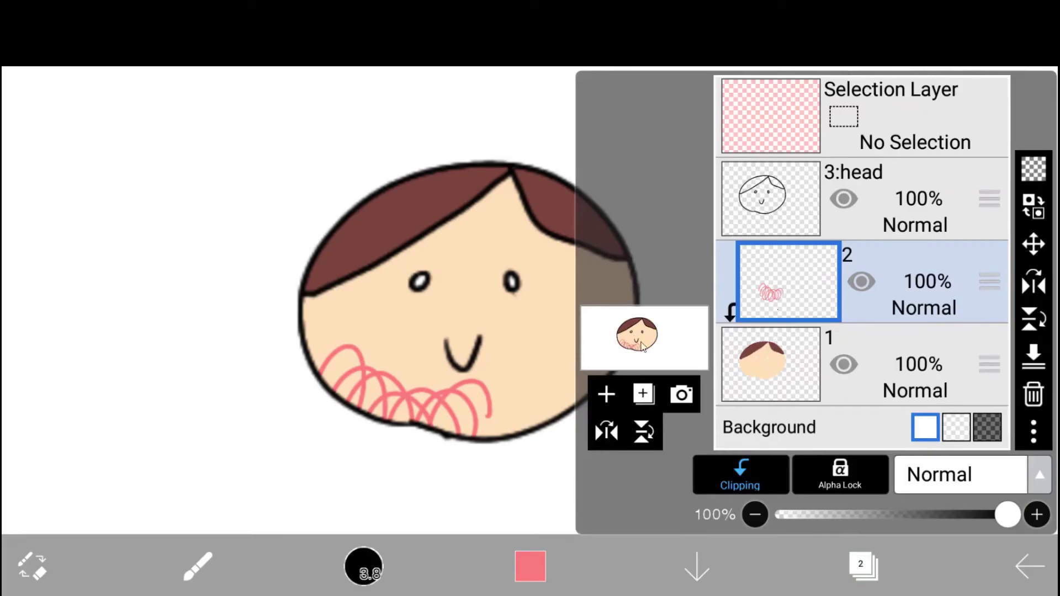
{"action": "left_click", "coordinate": [865, 567]}
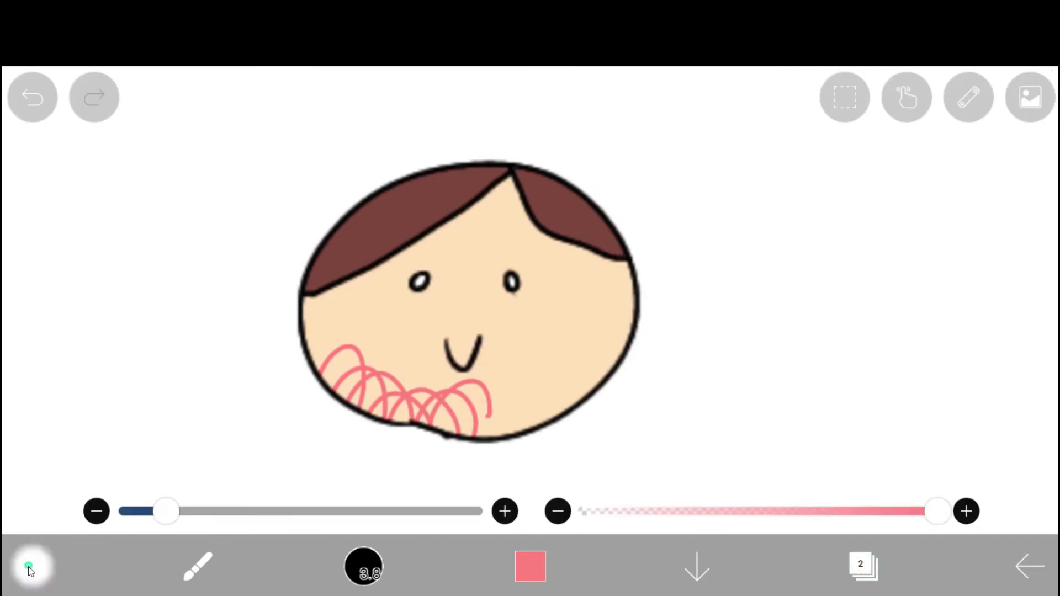
{"action": "left_click", "coordinate": [28, 567]}
{"action": "mouse_move", "coordinate": [327, 341]}
{"action": "left_mouse_down"}
{"action": "mouse_move", "coordinate": [390, 427]}
{"action": "mouse_move", "coordinate": [368, 358]}
{"action": "mouse_move", "coordinate": [489, 432]}
{"action": "mouse_move", "coordinate": [471, 358]}
{"action": "mouse_move", "coordinate": [531, 464]}
{"action": "left_mouse_up"}
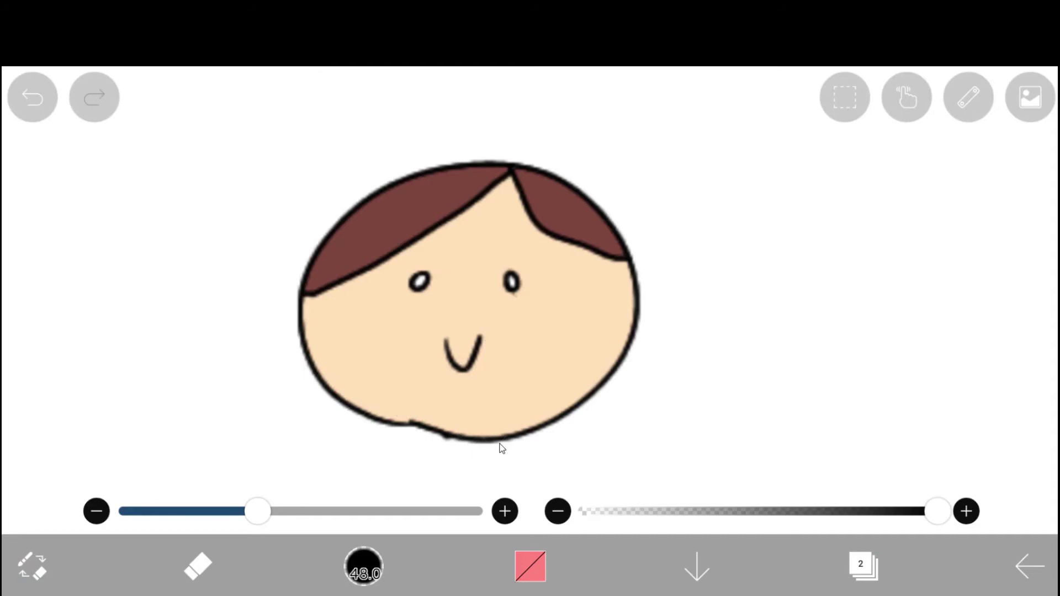
{"action": "key", "text": "b"}
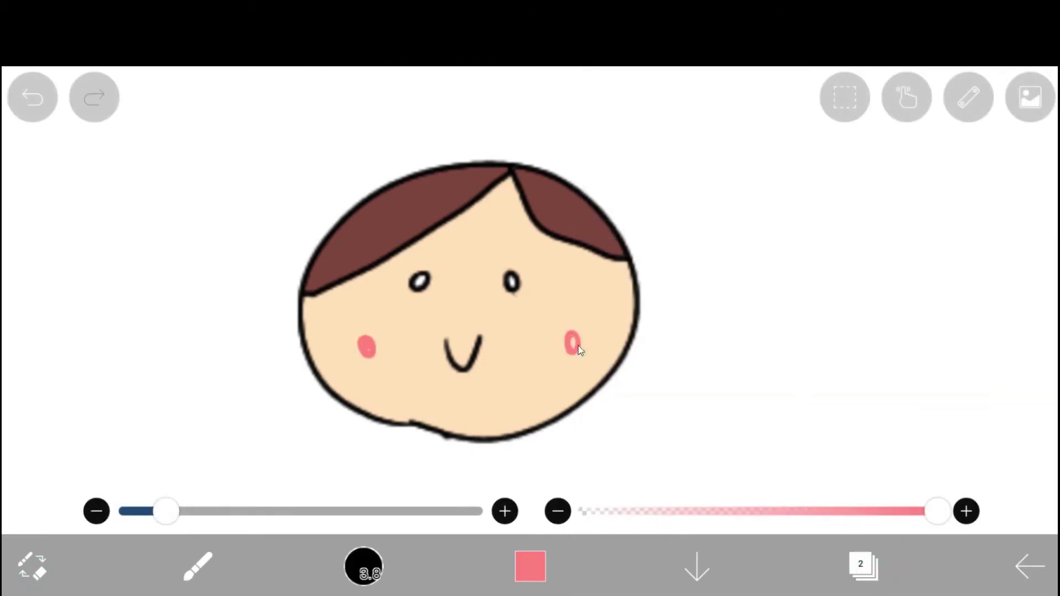
Pick peach (253, 169, 150) and paint a band along the hairline.
{"action": "left_click", "coordinate": [530, 566]}
{"action": "left_click_drag", "start_coordinate": [396, 364], "coordinate": [390, 322]}
{"action": "left_click_drag", "start_coordinate": [272, 267], "coordinate": [288, 290]}
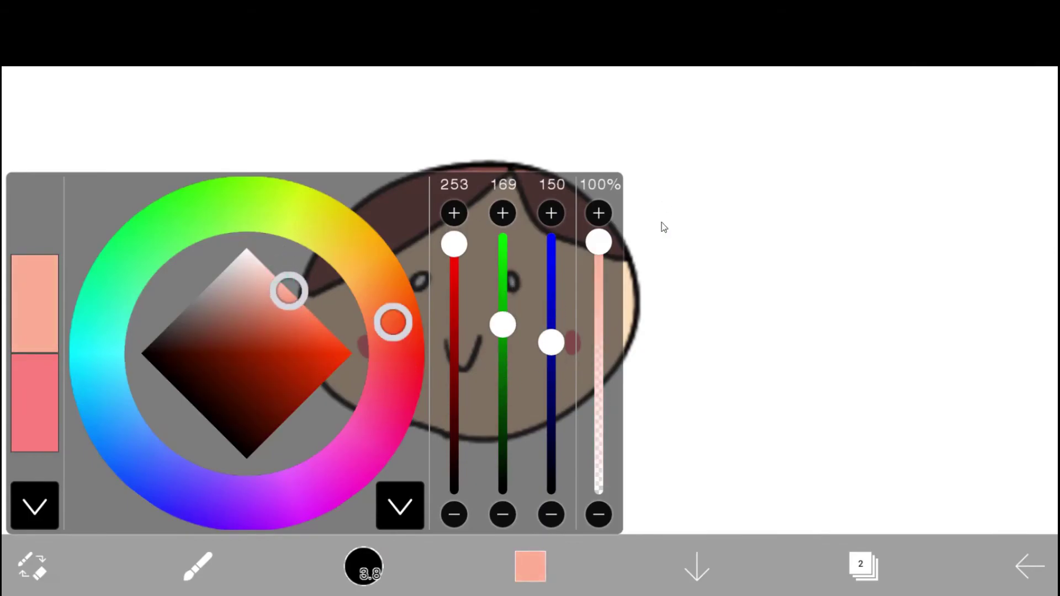
{"action": "left_click", "coordinate": [663, 226]}
{"action": "mouse_move", "coordinate": [511, 176]}
{"action": "left_mouse_down"}
{"action": "mouse_move", "coordinate": [294, 306]}
{"action": "mouse_move", "coordinate": [516, 176]}
{"action": "mouse_move", "coordinate": [578, 257]}
{"action": "mouse_move", "coordinate": [548, 240]}
{"action": "mouse_move", "coordinate": [623, 257]}
{"action": "left_mouse_up"}
Sample the hair's dark brown to cover the peach streak, then toggle layer 2's clipping off and on.
{"action": "left_click", "coordinate": [197, 565]}
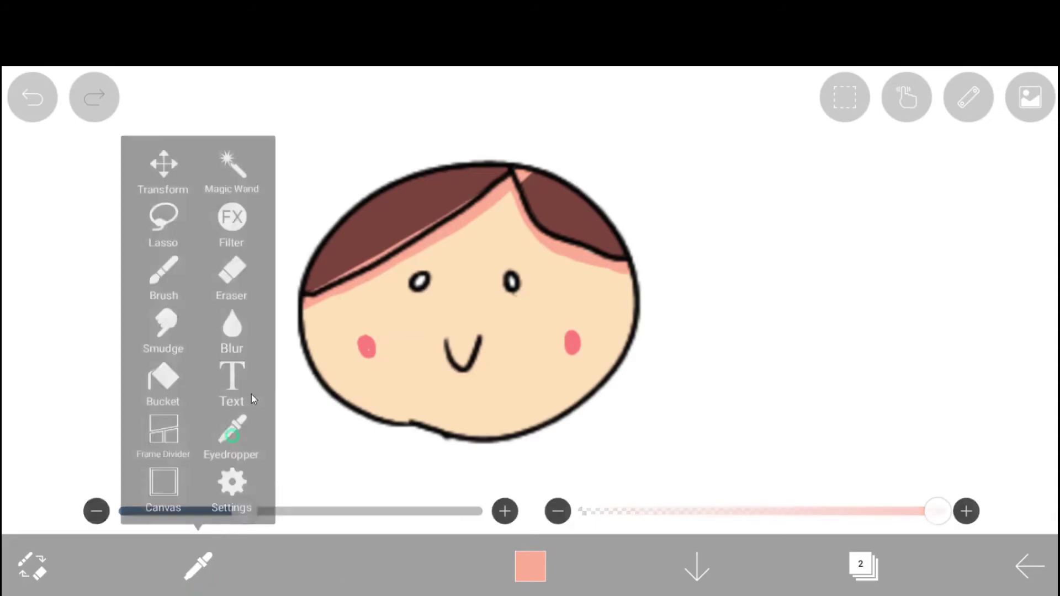
{"action": "left_click", "coordinate": [232, 433]}
{"action": "left_click", "coordinate": [319, 284]}
{"action": "left_click_drag", "start_coordinate": [451, 209], "coordinate": [453, 211]}
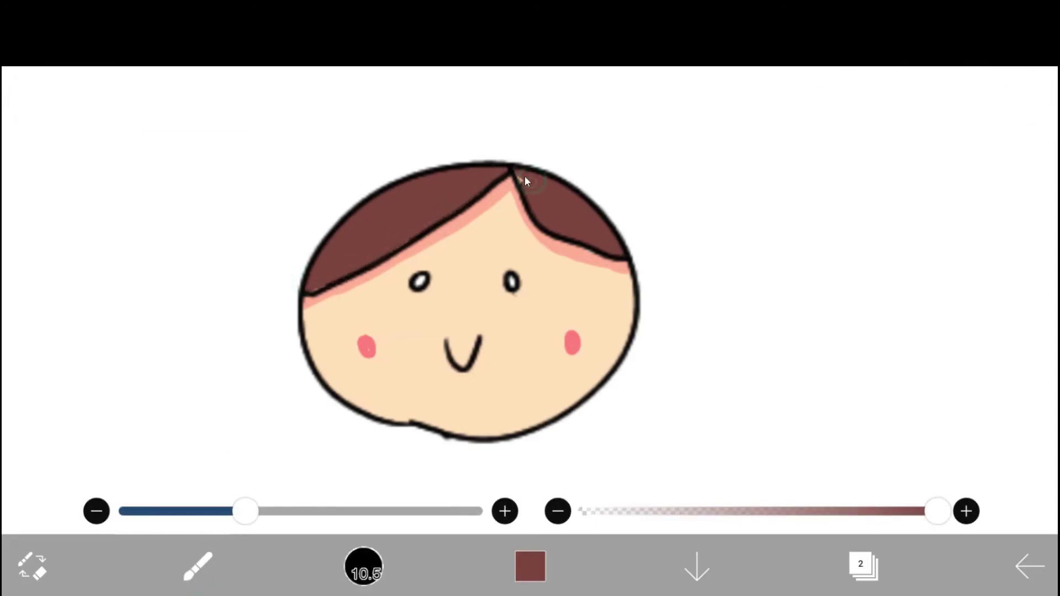
{"action": "left_click", "coordinate": [862, 565]}
{"action": "left_click", "coordinate": [756, 479]}
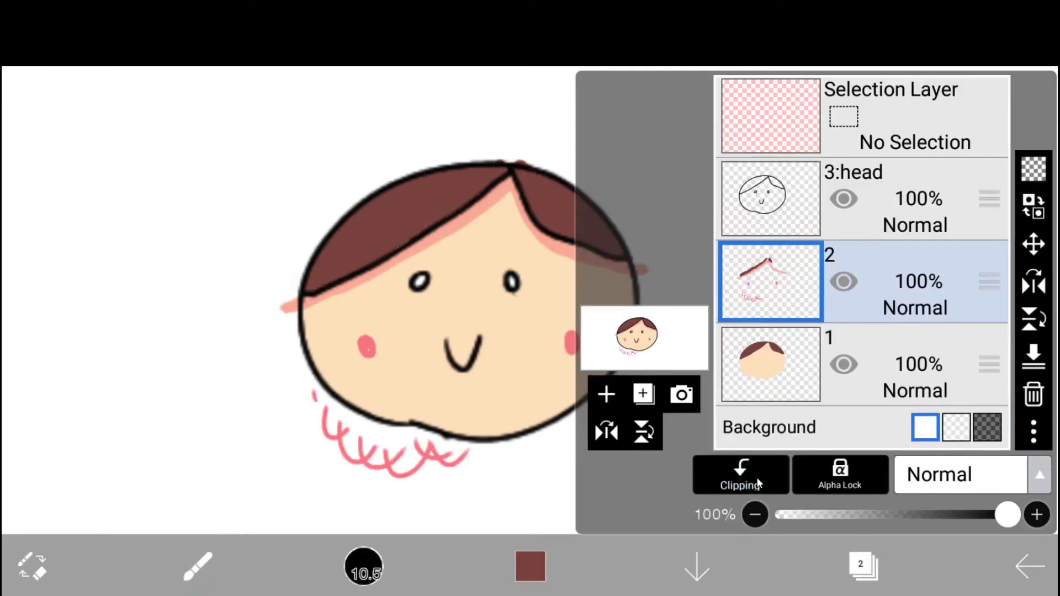
{"action": "left_click", "coordinate": [750, 478]}
{"action": "left_click", "coordinate": [862, 565]}
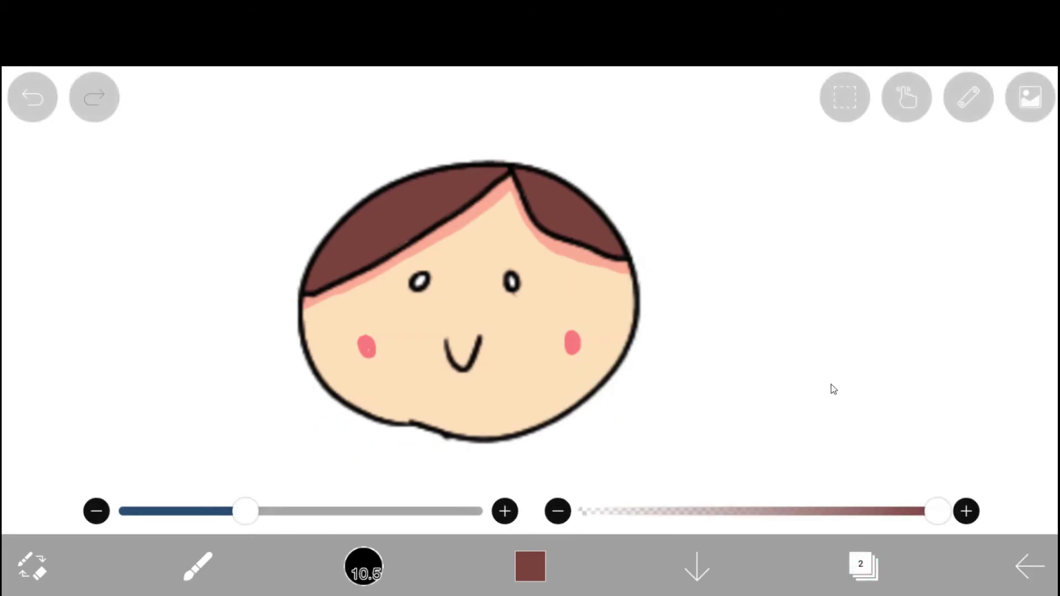
Bring up the save and exit menu, then dismiss it.
{"action": "left_click", "coordinate": [1030, 567]}
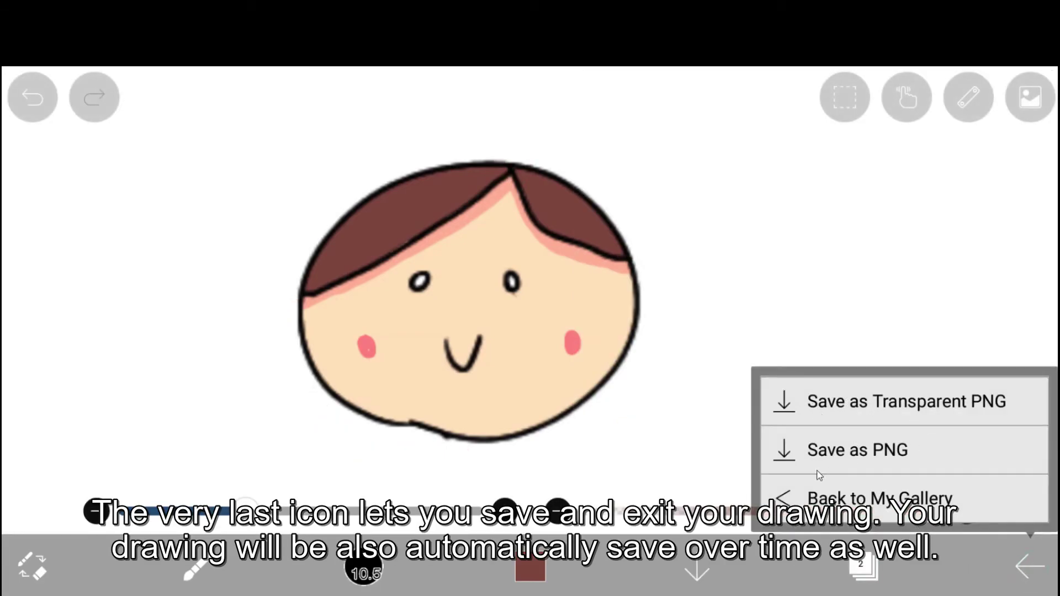
{"action": "left_click", "coordinate": [1039, 572]}
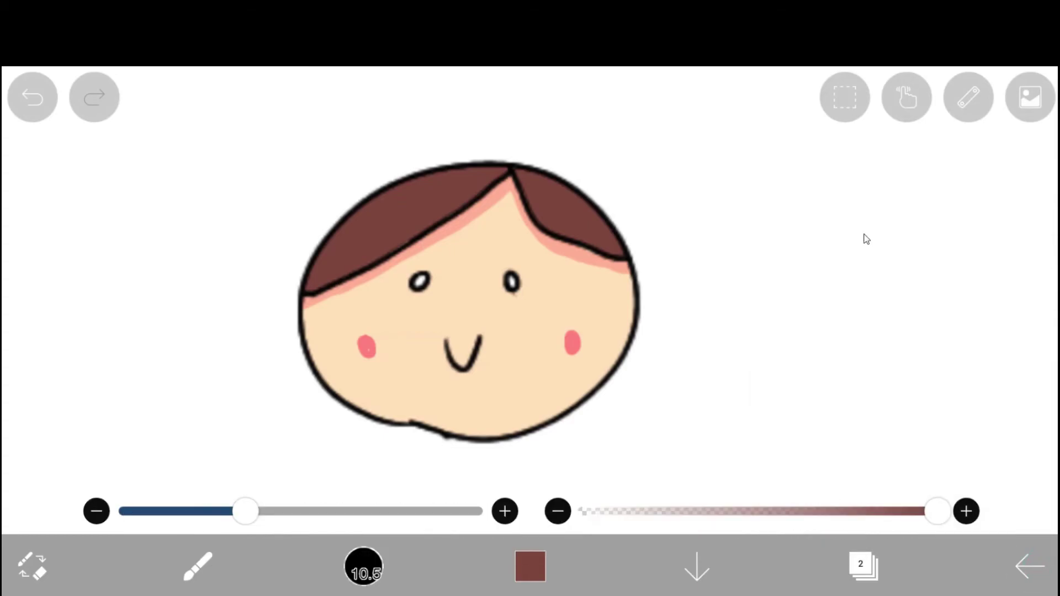
Copy the coloured face, paste it, and move the copy up and right of the original.
{"action": "left_click", "coordinate": [848, 102]}
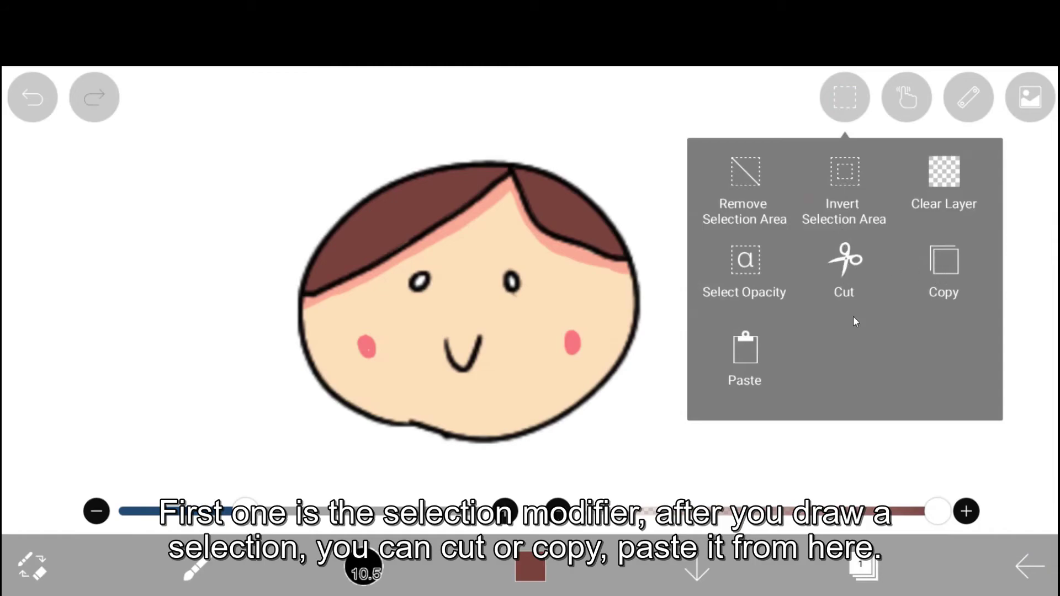
{"action": "left_click", "coordinate": [953, 267]}
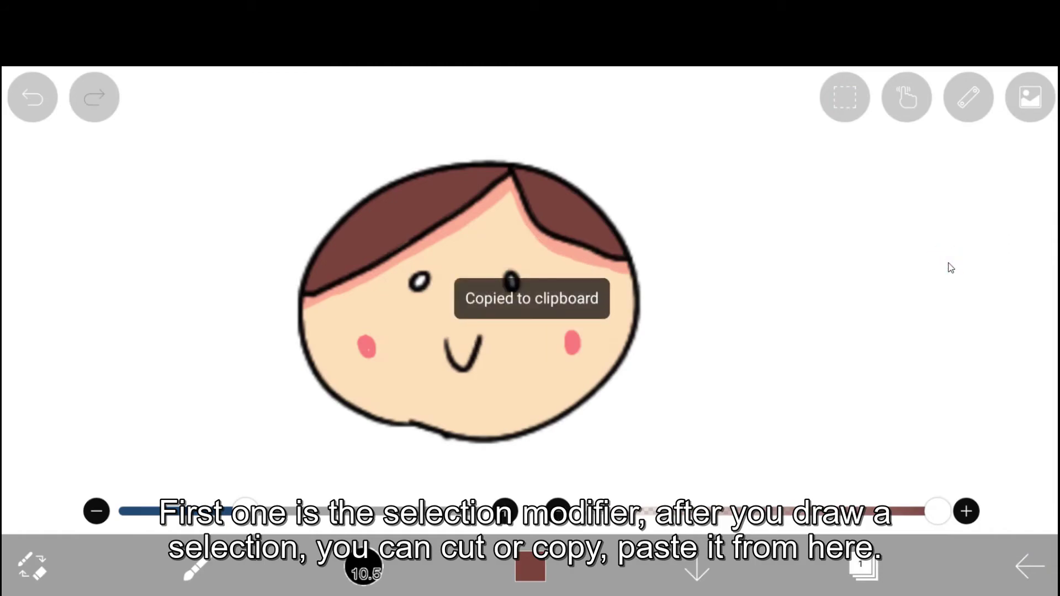
{"action": "left_click", "coordinate": [863, 100]}
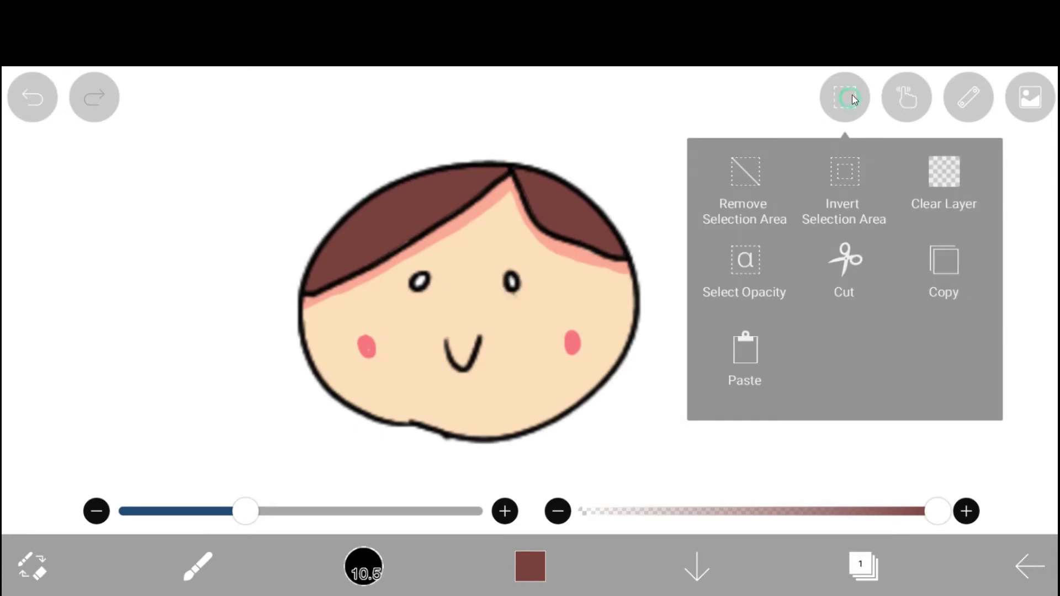
{"action": "left_click", "coordinate": [751, 354]}
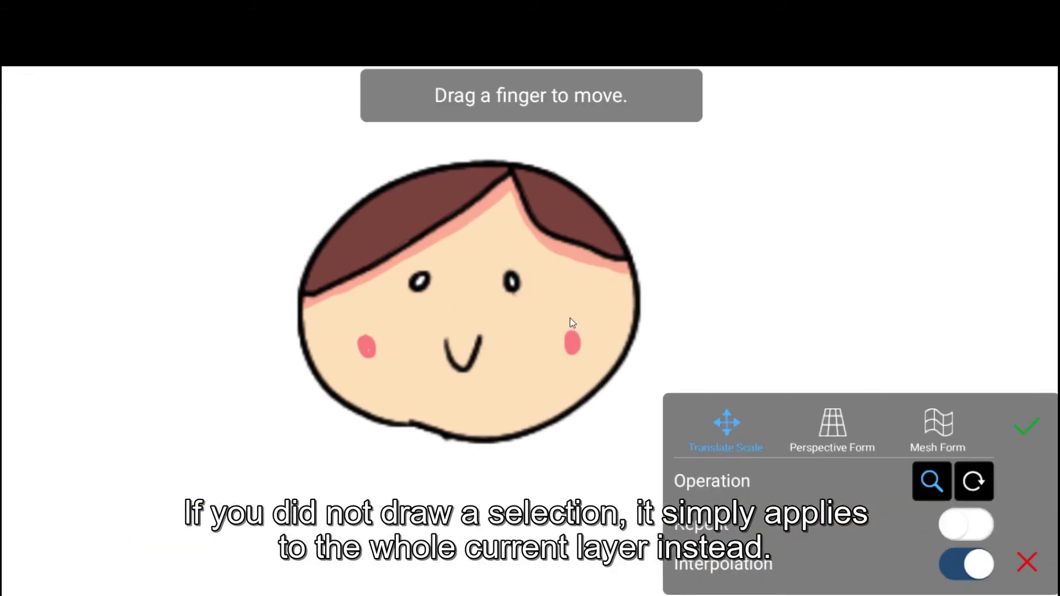
{"action": "mouse_move", "coordinate": [570, 318]}
{"action": "left_mouse_down"}
{"action": "mouse_move", "coordinate": [870, 246]}
{"action": "mouse_move", "coordinate": [916, 289]}
{"action": "mouse_move", "coordinate": [911, 301]}
{"action": "mouse_move", "coordinate": [919, 283]}
{"action": "left_mouse_up"}
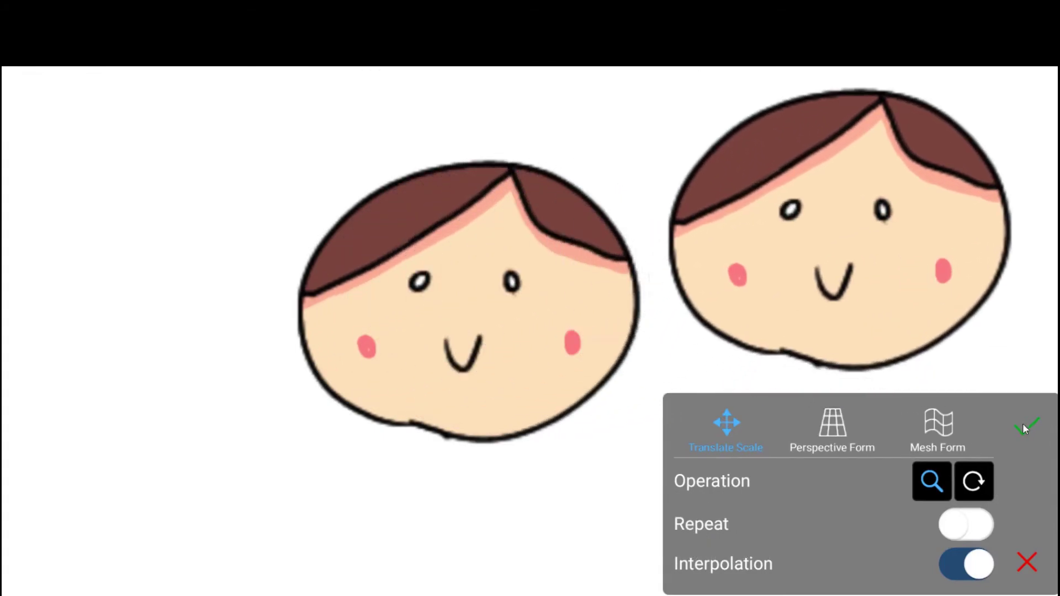
{"action": "left_click", "coordinate": [1027, 426]}
{"action": "left_click", "coordinate": [866, 568]}
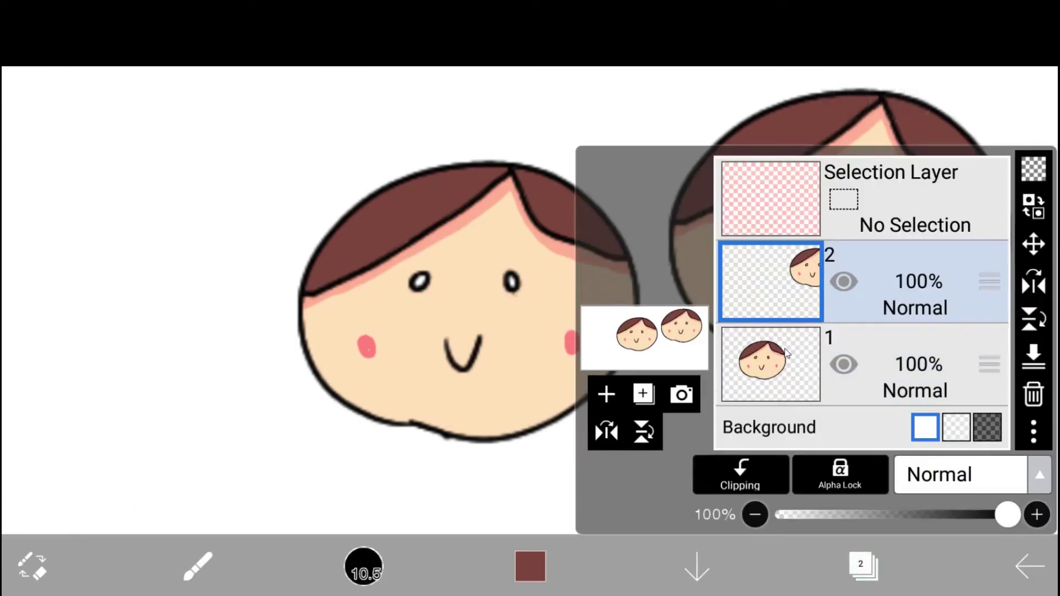
{"action": "left_click", "coordinate": [867, 571]}
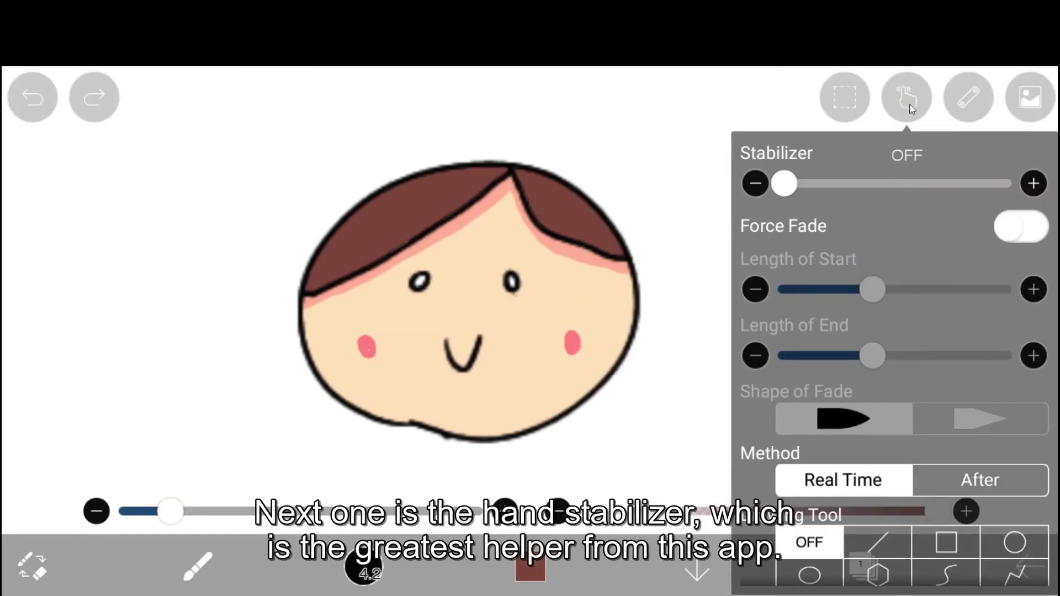
With brush size 1.9, draw an unstabilized test line, then another at stabilizer strength 5.
{"action": "left_click", "coordinate": [908, 95]}
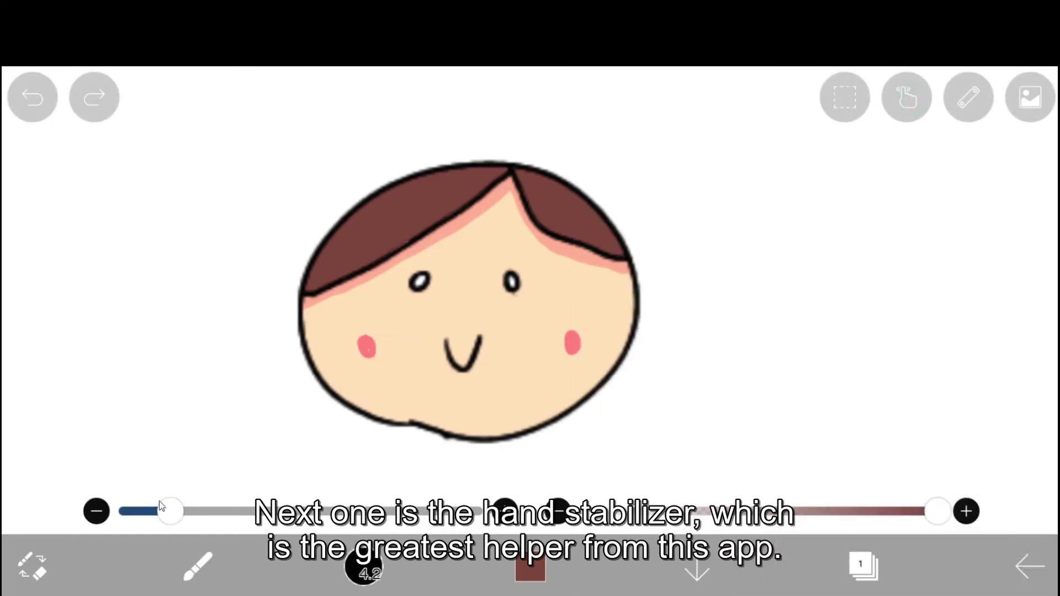
{"action": "left_click_drag", "start_coordinate": [160, 505], "coordinate": [133, 507]}
{"action": "mouse_move", "coordinate": [680, 209]}
{"action": "left_mouse_down"}
{"action": "mouse_move", "coordinate": [784, 165]}
{"action": "mouse_move", "coordinate": [897, 159]}
{"action": "left_mouse_up"}
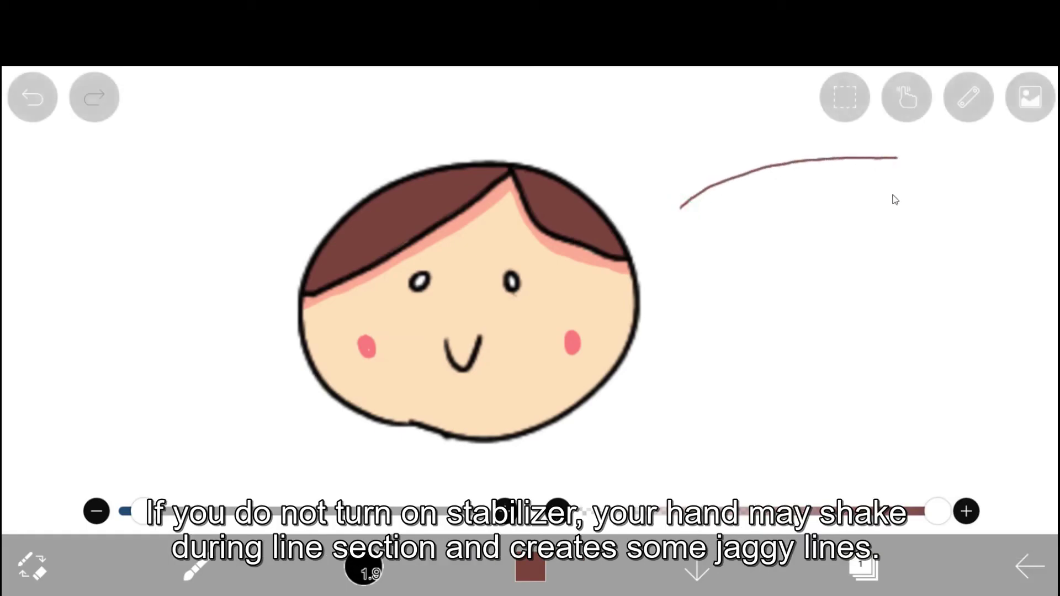
{"action": "left_click", "coordinate": [908, 103]}
{"action": "left_click_drag", "start_coordinate": [817, 177], "coordinate": [909, 169]}
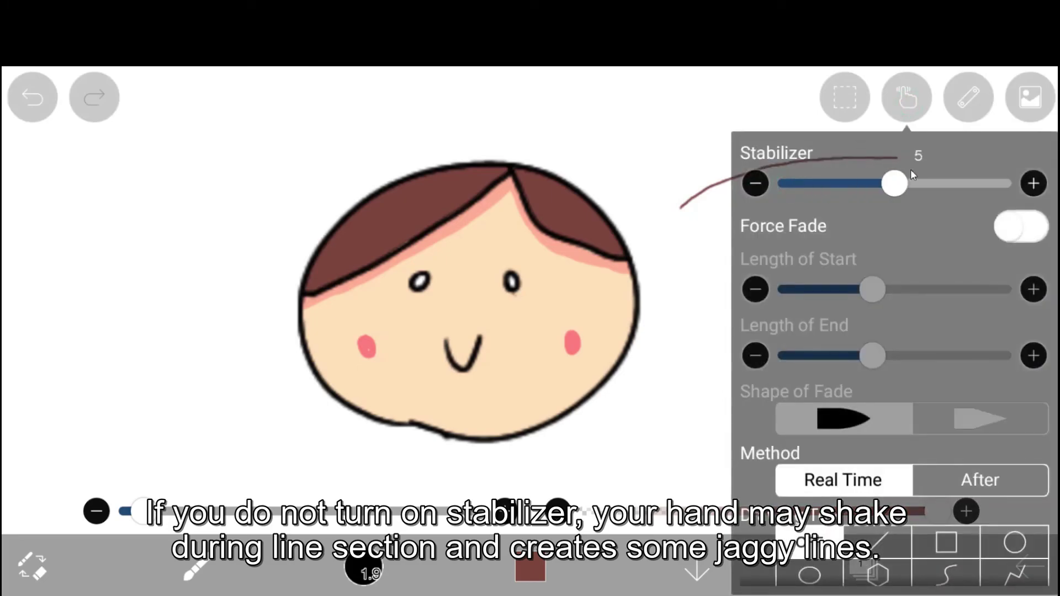
{"action": "left_click", "coordinate": [904, 101]}
{"action": "mouse_move", "coordinate": [682, 249]}
{"action": "left_mouse_down"}
{"action": "mouse_move", "coordinate": [742, 219]}
{"action": "mouse_move", "coordinate": [892, 185]}
{"action": "left_mouse_up"}
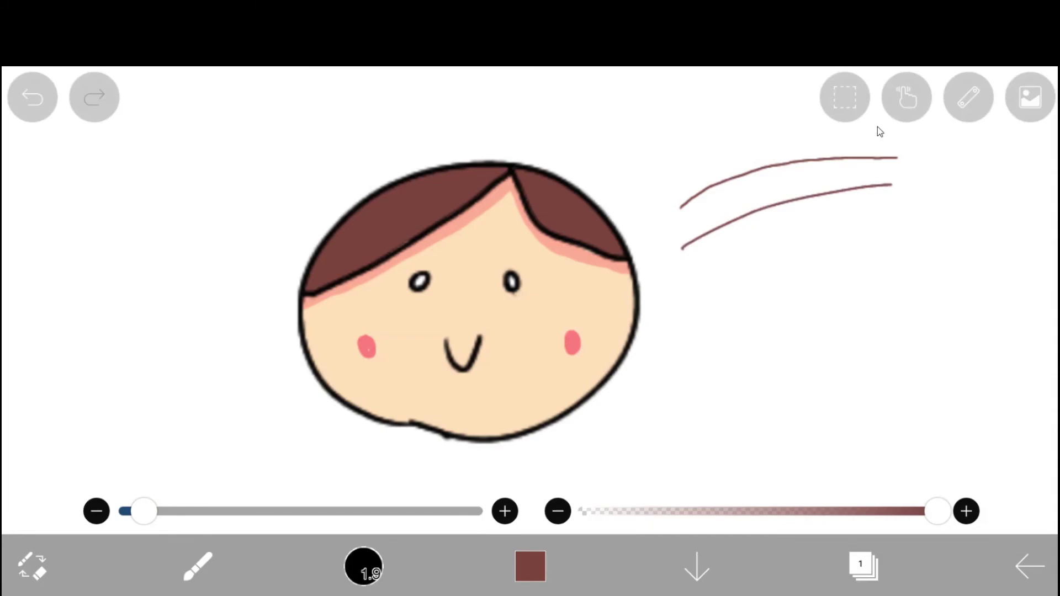
Turn on Force Fade, set fade end to 76%, and draw a tapered line at brush size 5.5.
{"action": "left_click", "coordinate": [913, 104]}
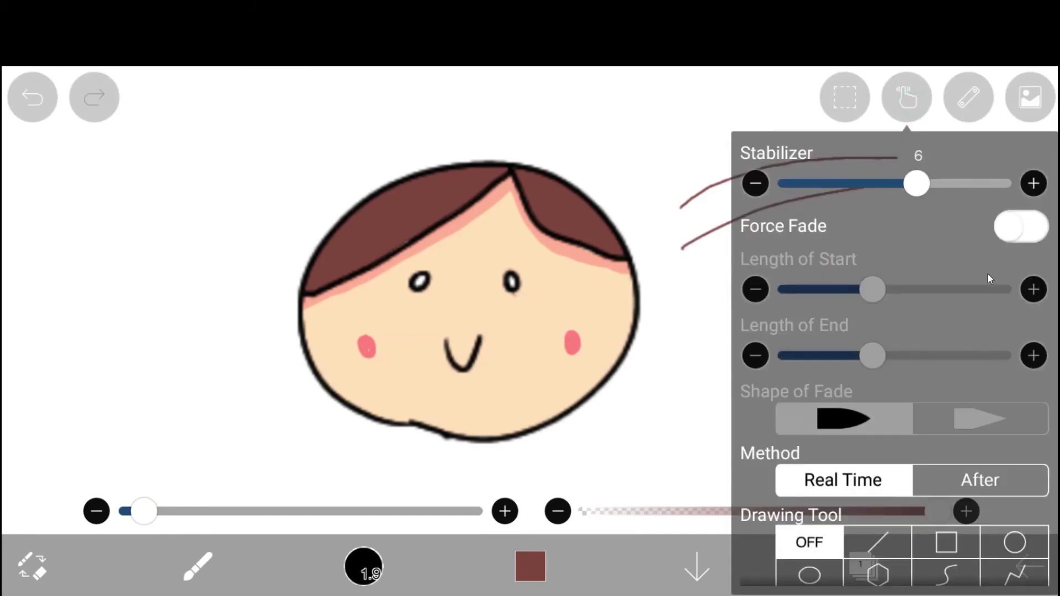
{"action": "left_click", "coordinate": [1018, 234]}
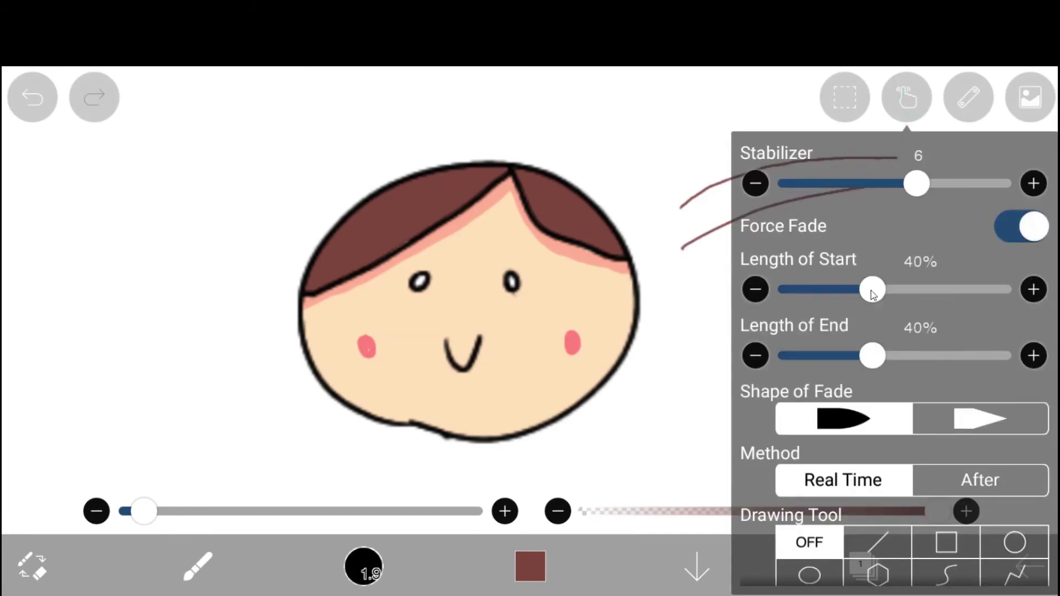
{"action": "left_click_drag", "start_coordinate": [872, 289], "coordinate": [784, 289]}
{"action": "left_click_drag", "start_coordinate": [872, 355], "coordinate": [950, 358]}
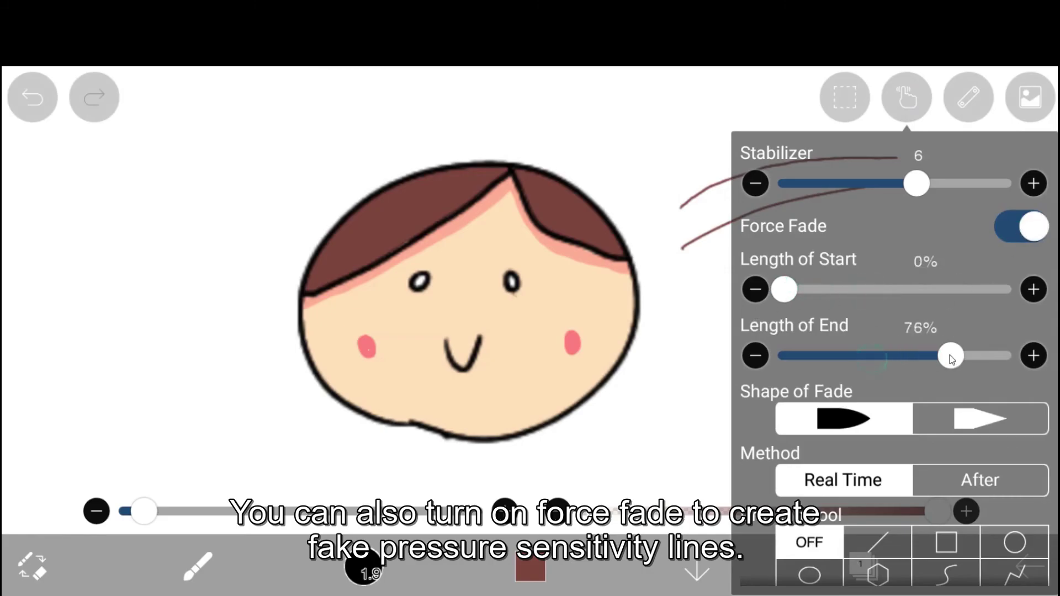
{"action": "left_click", "coordinate": [387, 540]}
{"action": "left_click_drag", "start_coordinate": [147, 512], "coordinate": [187, 511]}
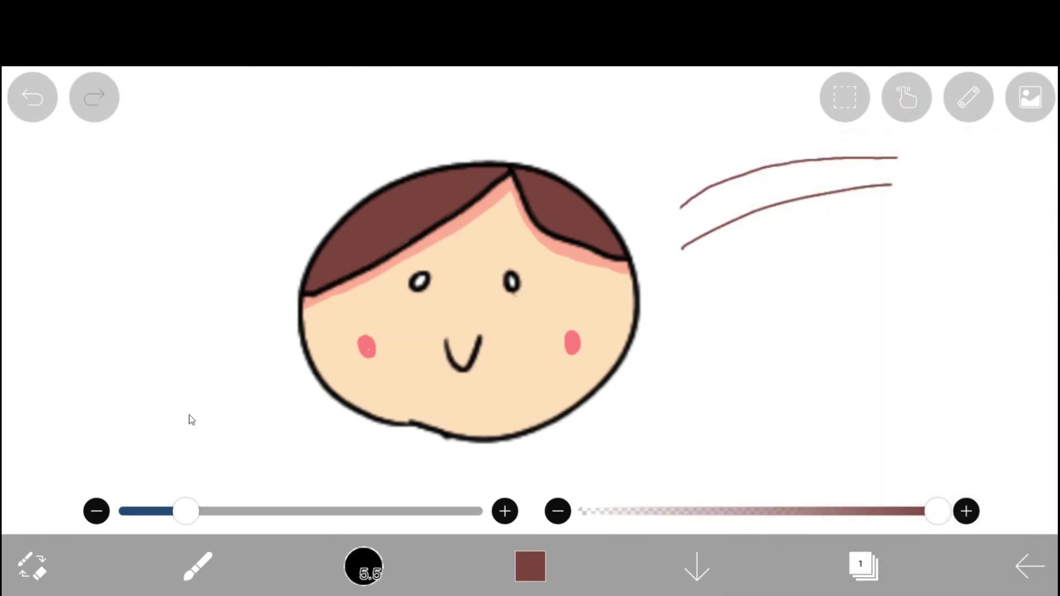
{"action": "left_click_drag", "start_coordinate": [680, 301], "coordinate": [950, 237]}
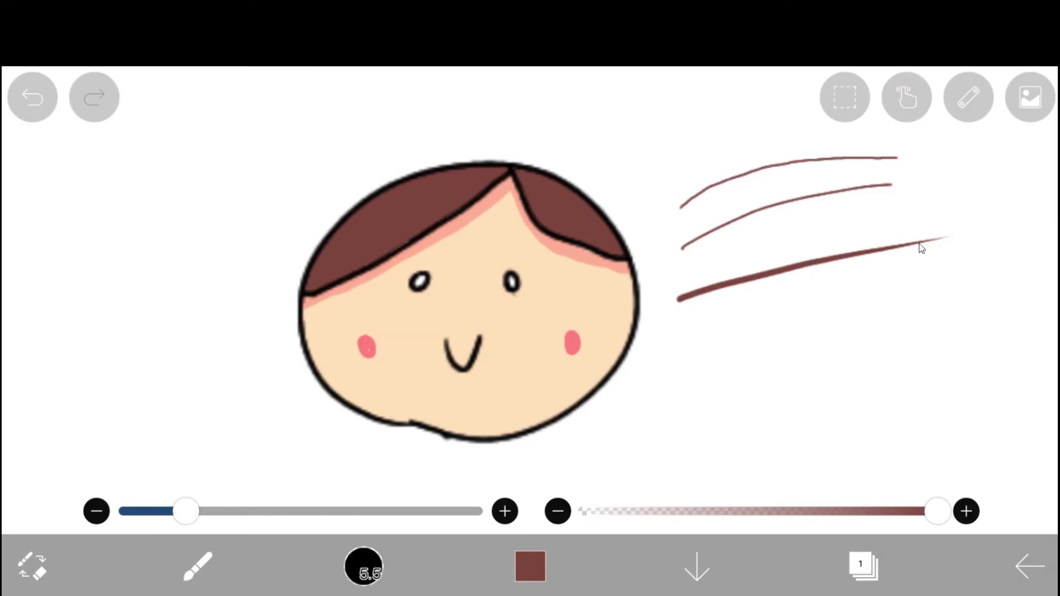
Change the fade lengths to 41% start and 48% end, then draw a fourth tapered line.
{"action": "left_click", "coordinate": [906, 98]}
{"action": "left_click_drag", "start_coordinate": [783, 289], "coordinate": [923, 290]}
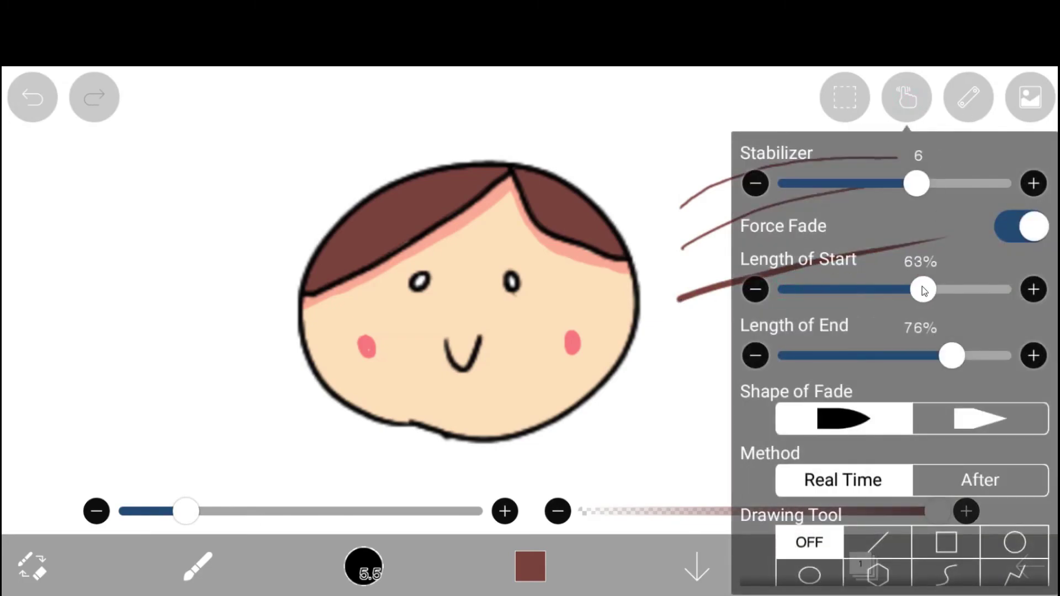
{"action": "left_click_drag", "start_coordinate": [951, 355], "coordinate": [889, 356]}
{"action": "left_click_drag", "start_coordinate": [922, 289], "coordinate": [874, 289]}
{"action": "left_click", "coordinate": [919, 97]}
{"action": "left_click_drag", "start_coordinate": [680, 331], "coordinate": [933, 279]}
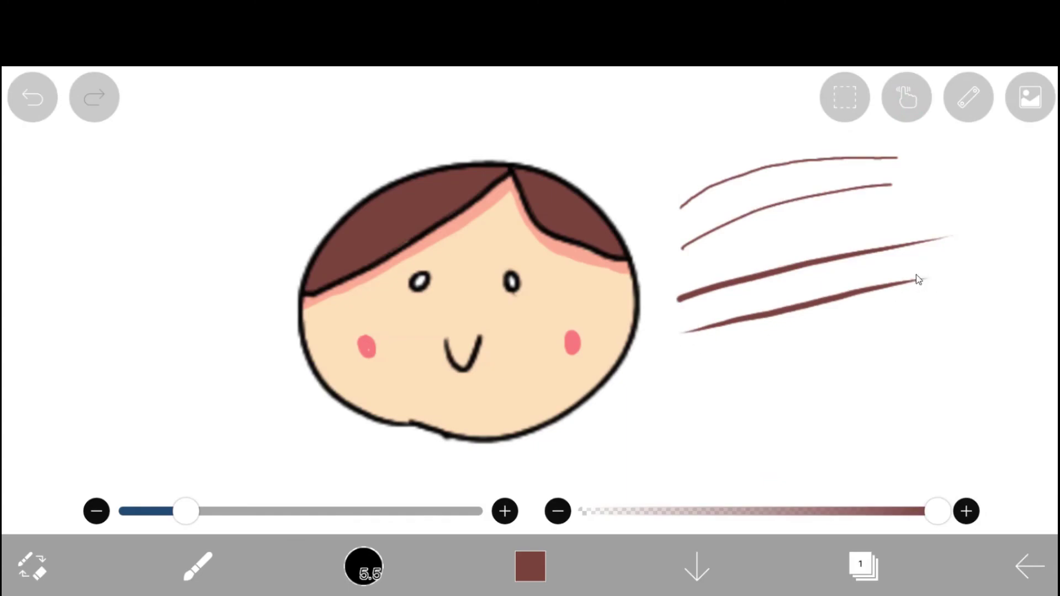
Set the smoothing method to Real Time and draw a row of test loops below the lines.
{"action": "left_click", "coordinate": [911, 105]}
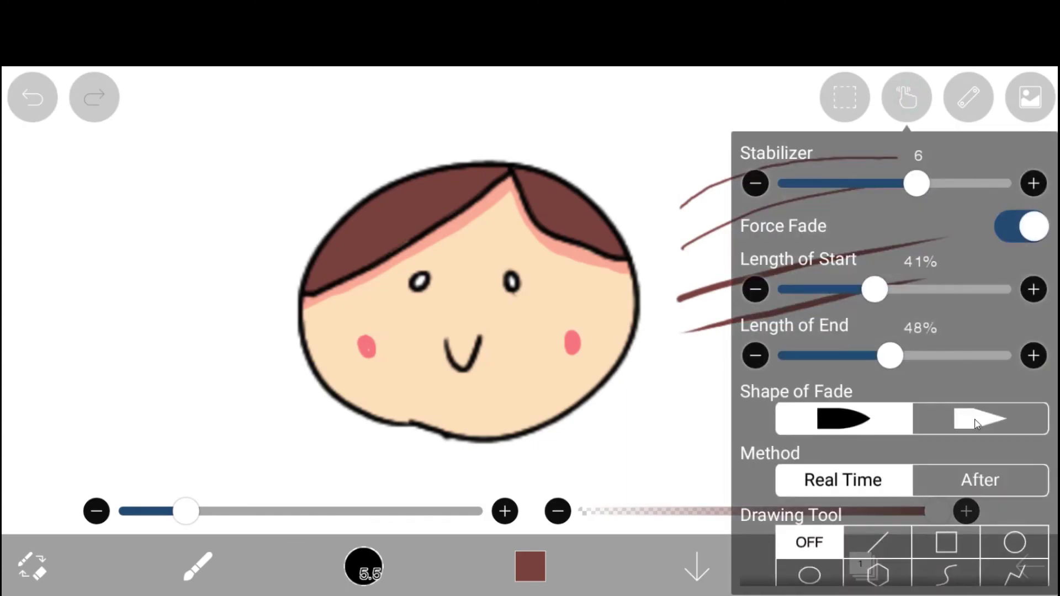
{"action": "left_click_drag", "start_coordinate": [975, 423], "coordinate": [987, 344]}
{"action": "left_click", "coordinate": [992, 469]}
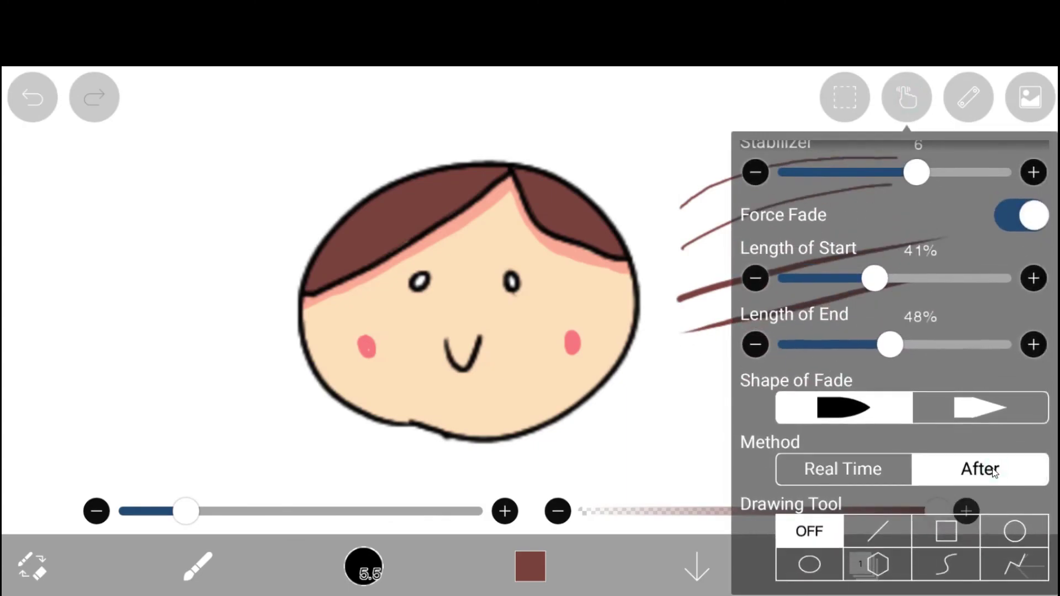
{"action": "left_click", "coordinate": [913, 104]}
{"action": "left_click", "coordinate": [906, 97]}
{"action": "left_click", "coordinate": [843, 478]}
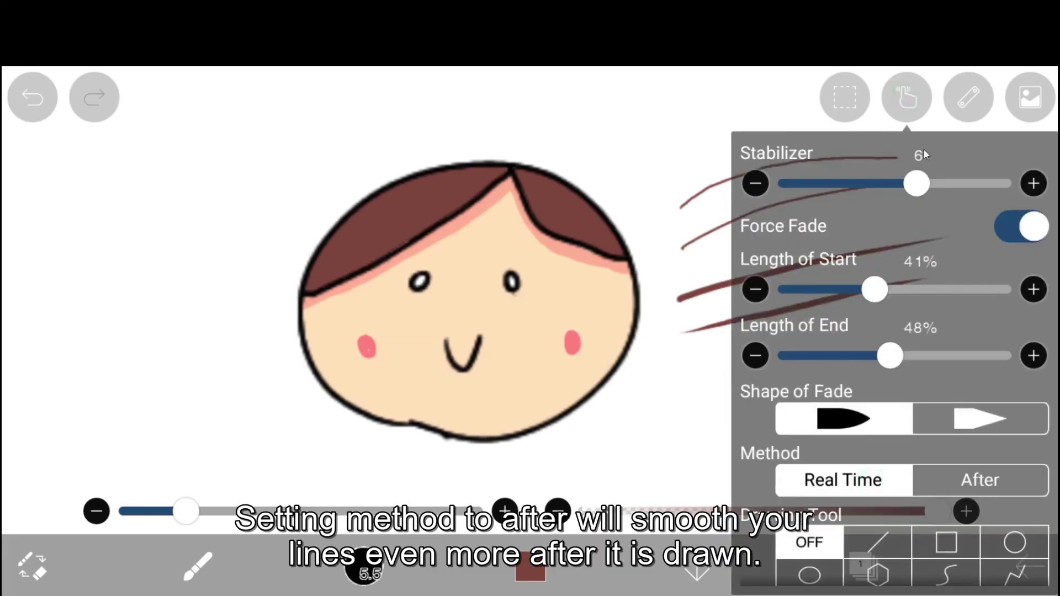
{"action": "left_click", "coordinate": [906, 97]}
{"action": "mouse_move", "coordinate": [691, 403]}
{"action": "left_mouse_down"}
{"action": "mouse_move", "coordinate": [779, 375]}
{"action": "mouse_move", "coordinate": [861, 406]}
{"action": "left_mouse_up"}
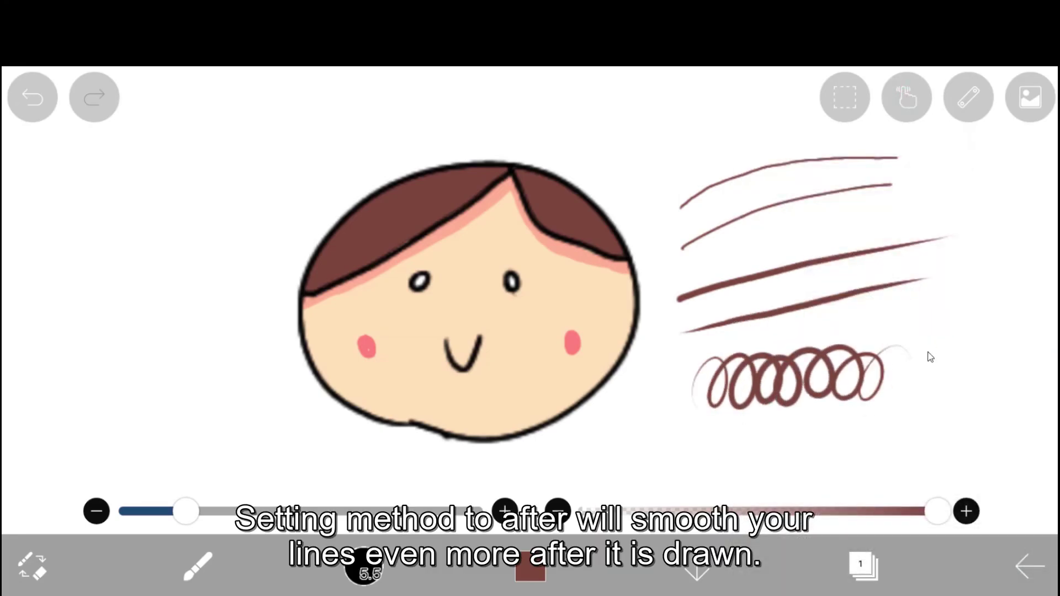
Switch the smoothing method to After and draw a second row of loops beneath the first.
{"action": "left_click", "coordinate": [906, 97]}
{"action": "left_click", "coordinate": [975, 480]}
{"action": "left_click", "coordinate": [916, 99]}
{"action": "mouse_move", "coordinate": [690, 466]}
{"action": "left_mouse_down"}
{"action": "mouse_move", "coordinate": [762, 419]}
{"action": "mouse_move", "coordinate": [761, 473]}
{"action": "mouse_move", "coordinate": [852, 433]}
{"action": "mouse_move", "coordinate": [920, 425]}
{"action": "left_mouse_up"}
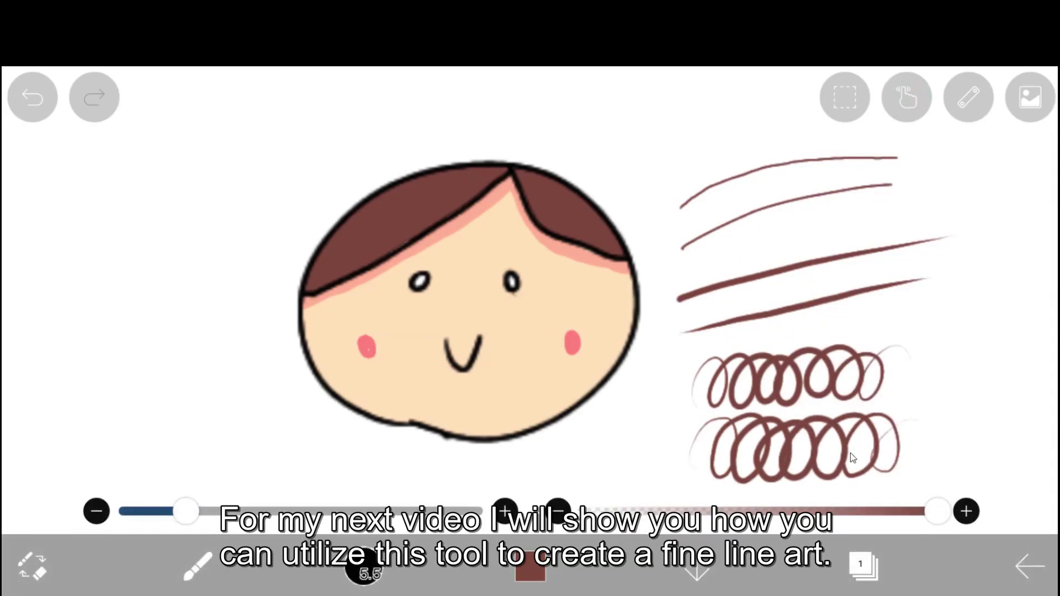
{"action": "left_click", "coordinate": [915, 106]}
{"action": "left_click", "coordinate": [906, 97]}
{"action": "left_click", "coordinate": [864, 566]}
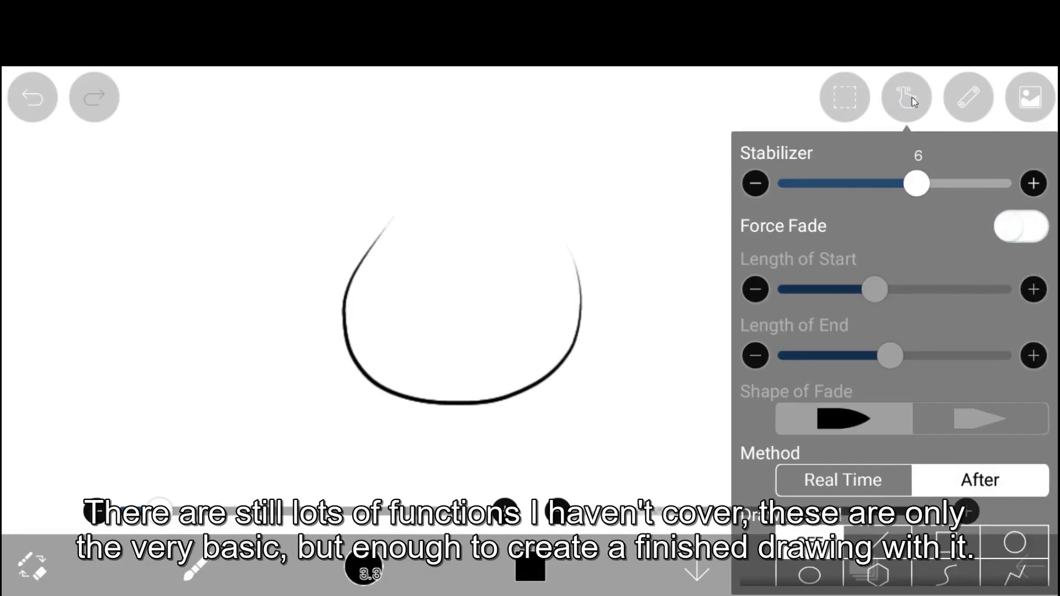
Draw the face outline, eyes, eyebrows, nose, smiling mouth, zigzag bangs and both ears in black.
{"action": "left_click", "coordinate": [906, 98]}
{"action": "left_click", "coordinate": [32, 97]}
{"action": "mouse_move", "coordinate": [413, 236]}
{"action": "left_mouse_down"}
{"action": "mouse_move", "coordinate": [593, 371]}
{"action": "mouse_move", "coordinate": [569, 244]}
{"action": "left_mouse_up"}
{"action": "mouse_move", "coordinate": [509, 305]}
{"action": "left_mouse_down"}
{"action": "mouse_move", "coordinate": [548, 312]}
{"action": "mouse_move", "coordinate": [536, 310]}
{"action": "left_mouse_up"}
{"action": "mouse_move", "coordinate": [402, 286]}
{"action": "left_mouse_down"}
{"action": "mouse_move", "coordinate": [433, 292]}
{"action": "mouse_move", "coordinate": [414, 296]}
{"action": "left_mouse_up"}
{"action": "left_click_drag", "start_coordinate": [447, 333], "coordinate": [476, 374]}
{"action": "left_click_drag", "start_coordinate": [509, 261], "coordinate": [546, 260]}
{"action": "left_click_drag", "start_coordinate": [413, 244], "coordinate": [441, 251]}
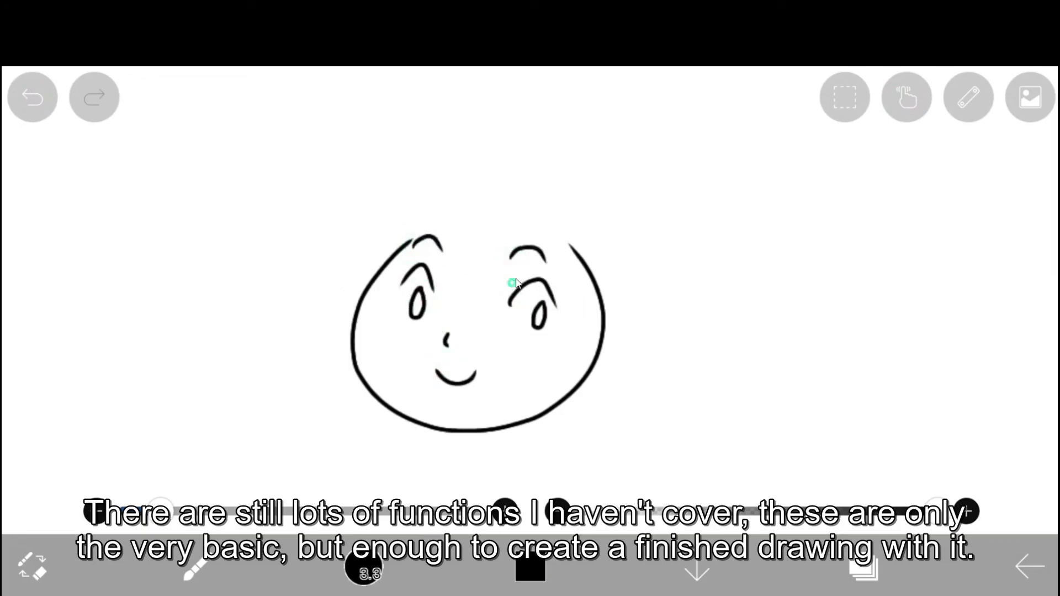
{"action": "left_click_drag", "start_coordinate": [509, 287], "coordinate": [523, 277]}
{"action": "mouse_move", "coordinate": [428, 274]}
{"action": "left_mouse_down"}
{"action": "mouse_move", "coordinate": [436, 261]}
{"action": "mouse_move", "coordinate": [582, 235]}
{"action": "left_mouse_up"}
{"action": "mouse_move", "coordinate": [605, 324]}
{"action": "left_mouse_down"}
{"action": "mouse_move", "coordinate": [615, 334]}
{"action": "mouse_move", "coordinate": [602, 343]}
{"action": "left_mouse_up"}
{"action": "left_click_drag", "start_coordinate": [359, 279], "coordinate": [353, 318]}
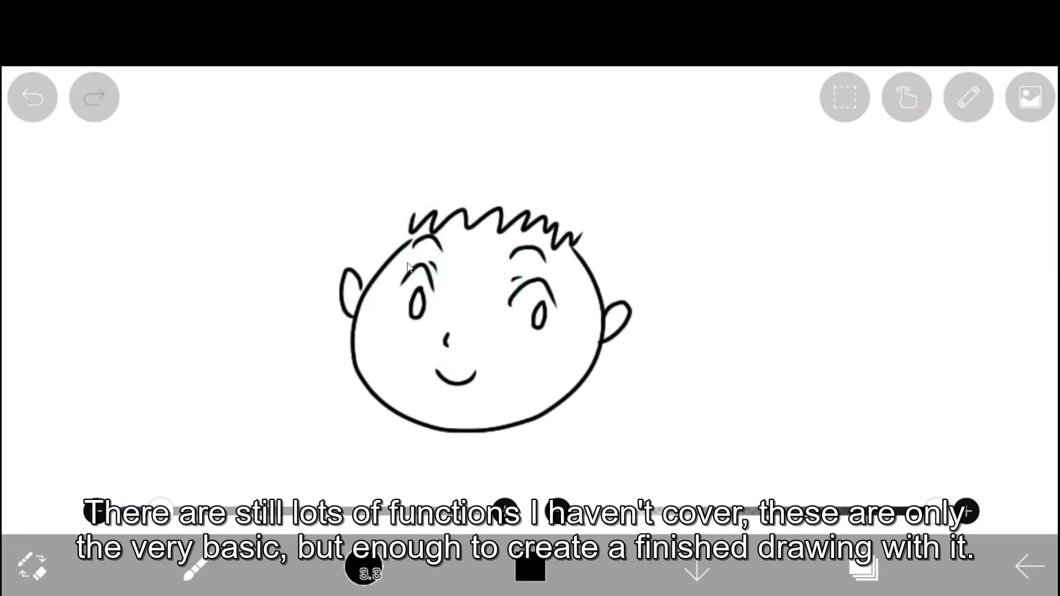
Turn the stabilizer off, then add long hair, neck and collar, ear curls, filled eyes and cheek blush marks.
{"action": "left_click", "coordinate": [907, 98]}
{"action": "left_click_drag", "start_coordinate": [916, 183], "coordinate": [780, 183]}
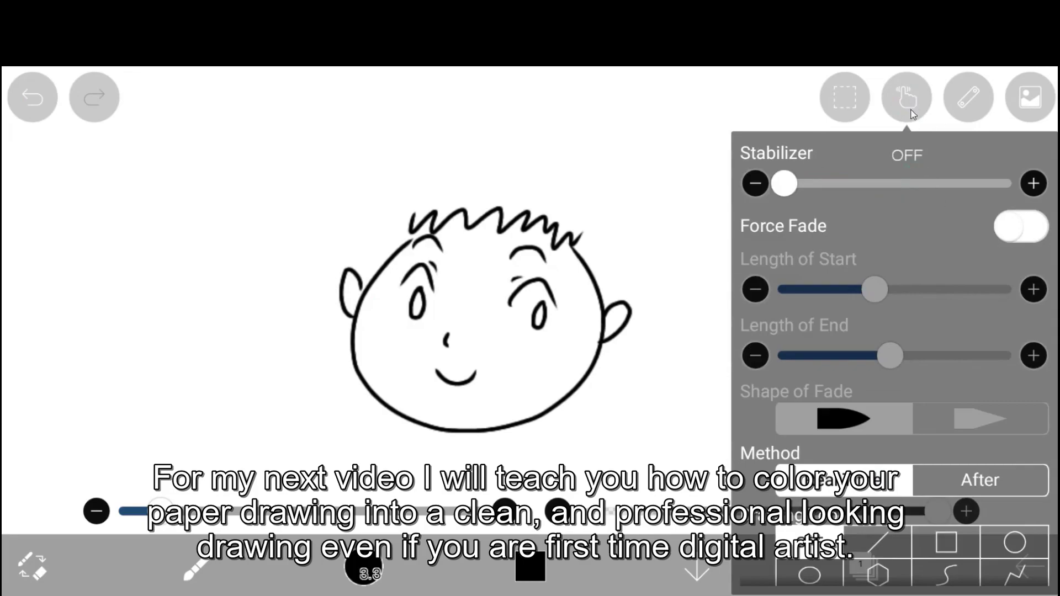
{"action": "left_click", "coordinate": [911, 110]}
{"action": "left_click_drag", "start_coordinate": [524, 160], "coordinate": [626, 425]}
{"action": "mouse_move", "coordinate": [455, 433]}
{"action": "left_mouse_down"}
{"action": "mouse_move", "coordinate": [449, 455]}
{"action": "mouse_move", "coordinate": [497, 460]}
{"action": "left_mouse_up"}
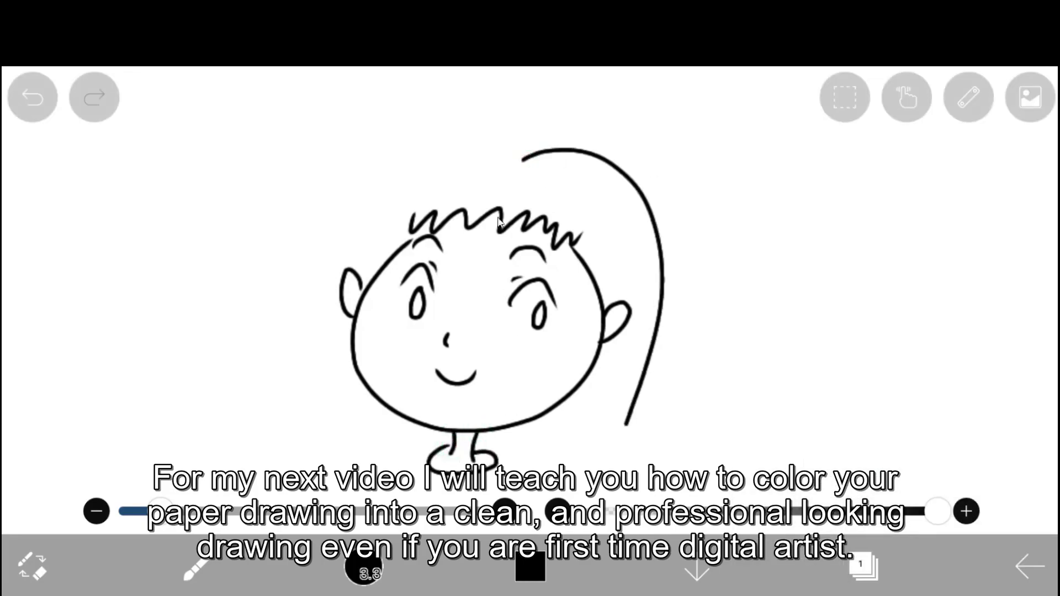
{"action": "left_click_drag", "start_coordinate": [523, 156], "coordinate": [364, 270]}
{"action": "left_click_drag", "start_coordinate": [351, 317], "coordinate": [409, 414]}
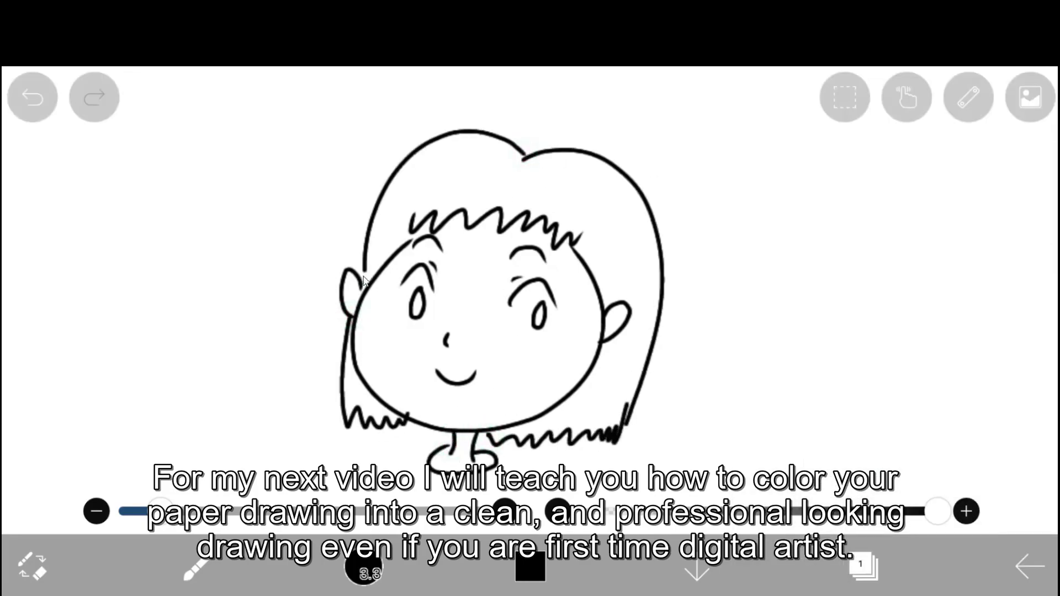
{"action": "left_click_drag", "start_coordinate": [358, 287], "coordinate": [353, 302]}
{"action": "left_click_drag", "start_coordinate": [618, 313], "coordinate": [607, 334]}
{"action": "left_click_drag", "start_coordinate": [538, 309], "coordinate": [538, 328]}
{"action": "mouse_move", "coordinate": [415, 298]}
{"action": "left_mouse_down"}
{"action": "mouse_move", "coordinate": [421, 312]}
{"action": "mouse_move", "coordinate": [393, 336]}
{"action": "left_mouse_up"}
{"action": "left_click_drag", "start_coordinate": [414, 210], "coordinate": [396, 234]}
{"action": "left_click_drag", "start_coordinate": [580, 224], "coordinate": [593, 255]}
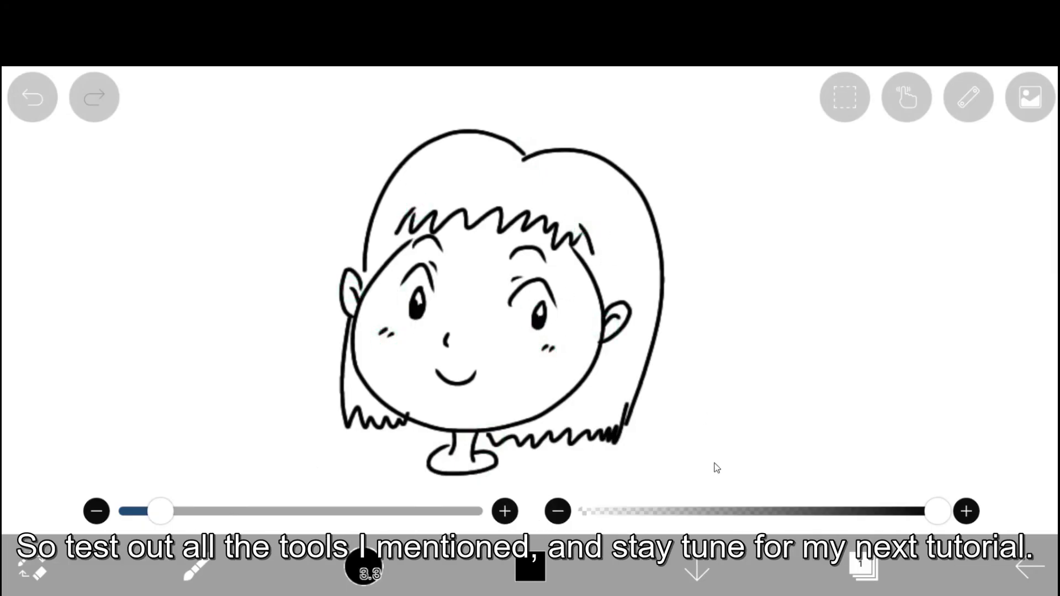